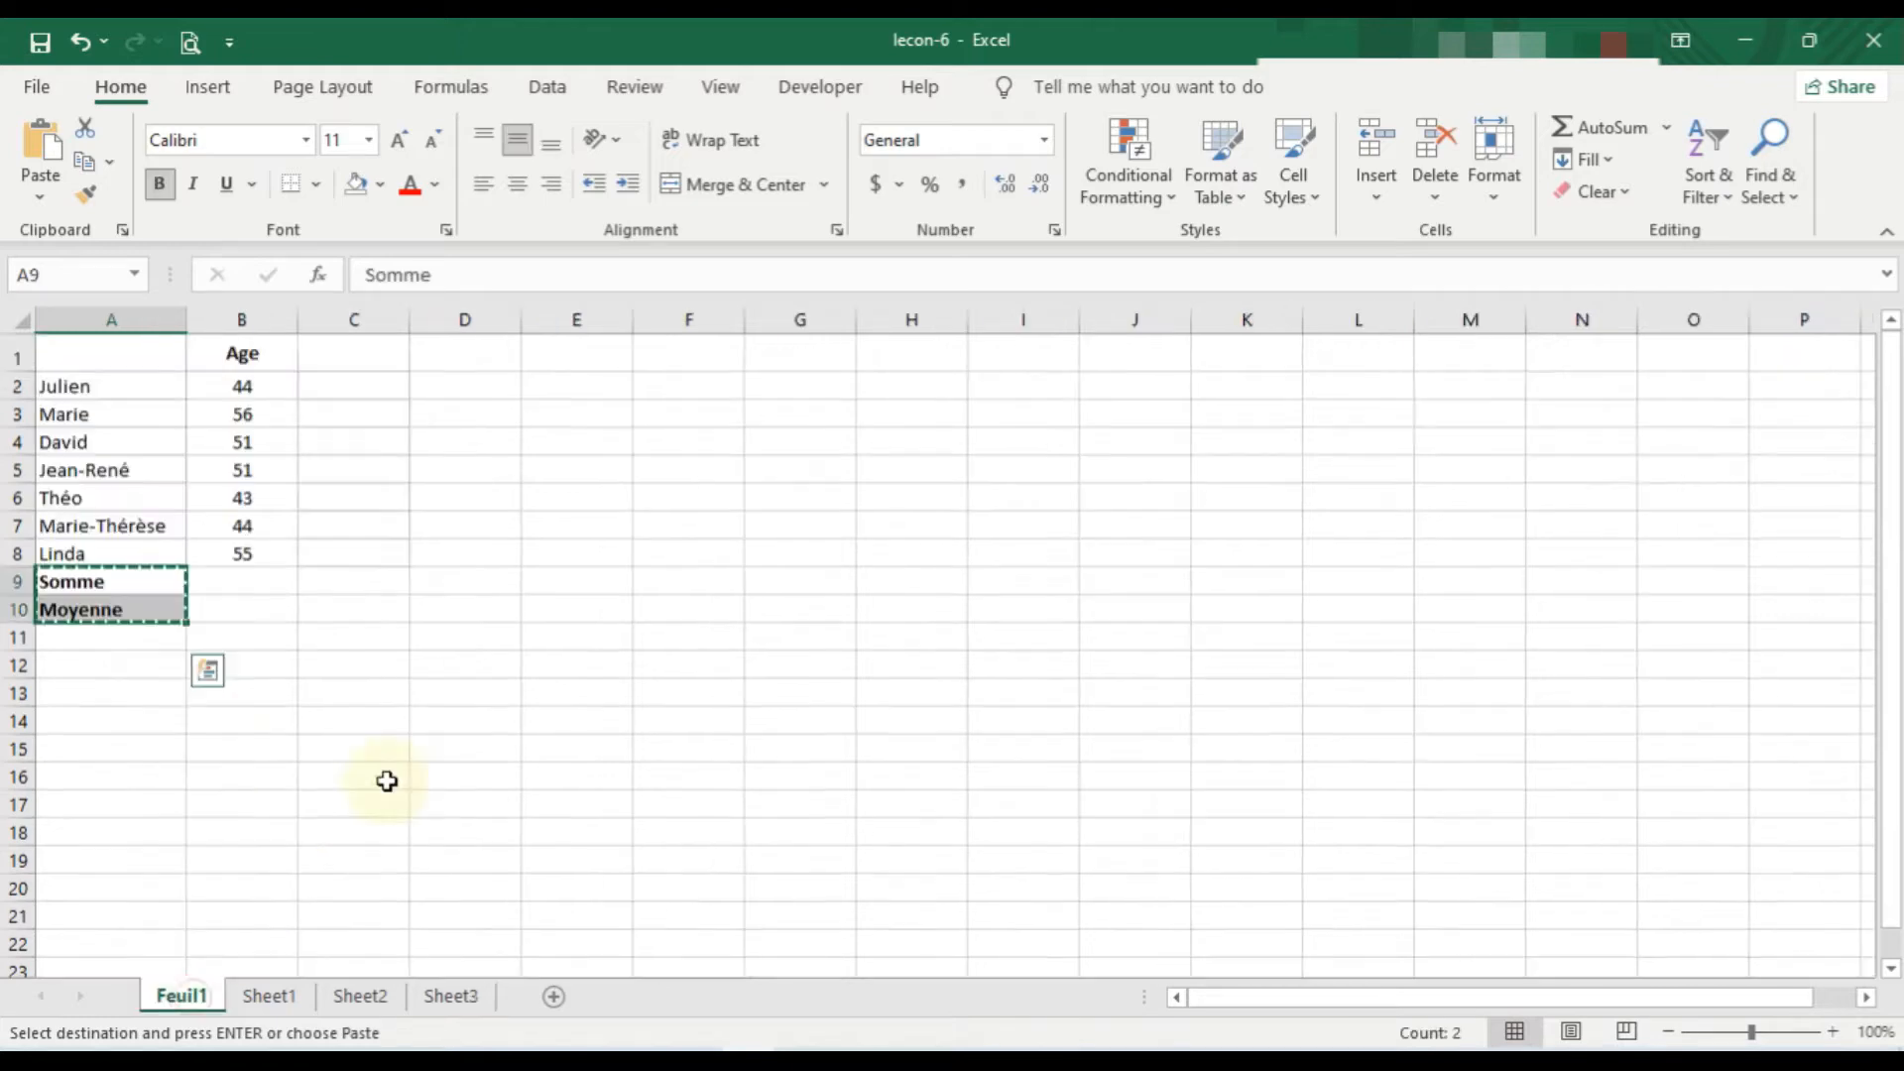
{"action": "double_click", "coordinate": [274, 666]}
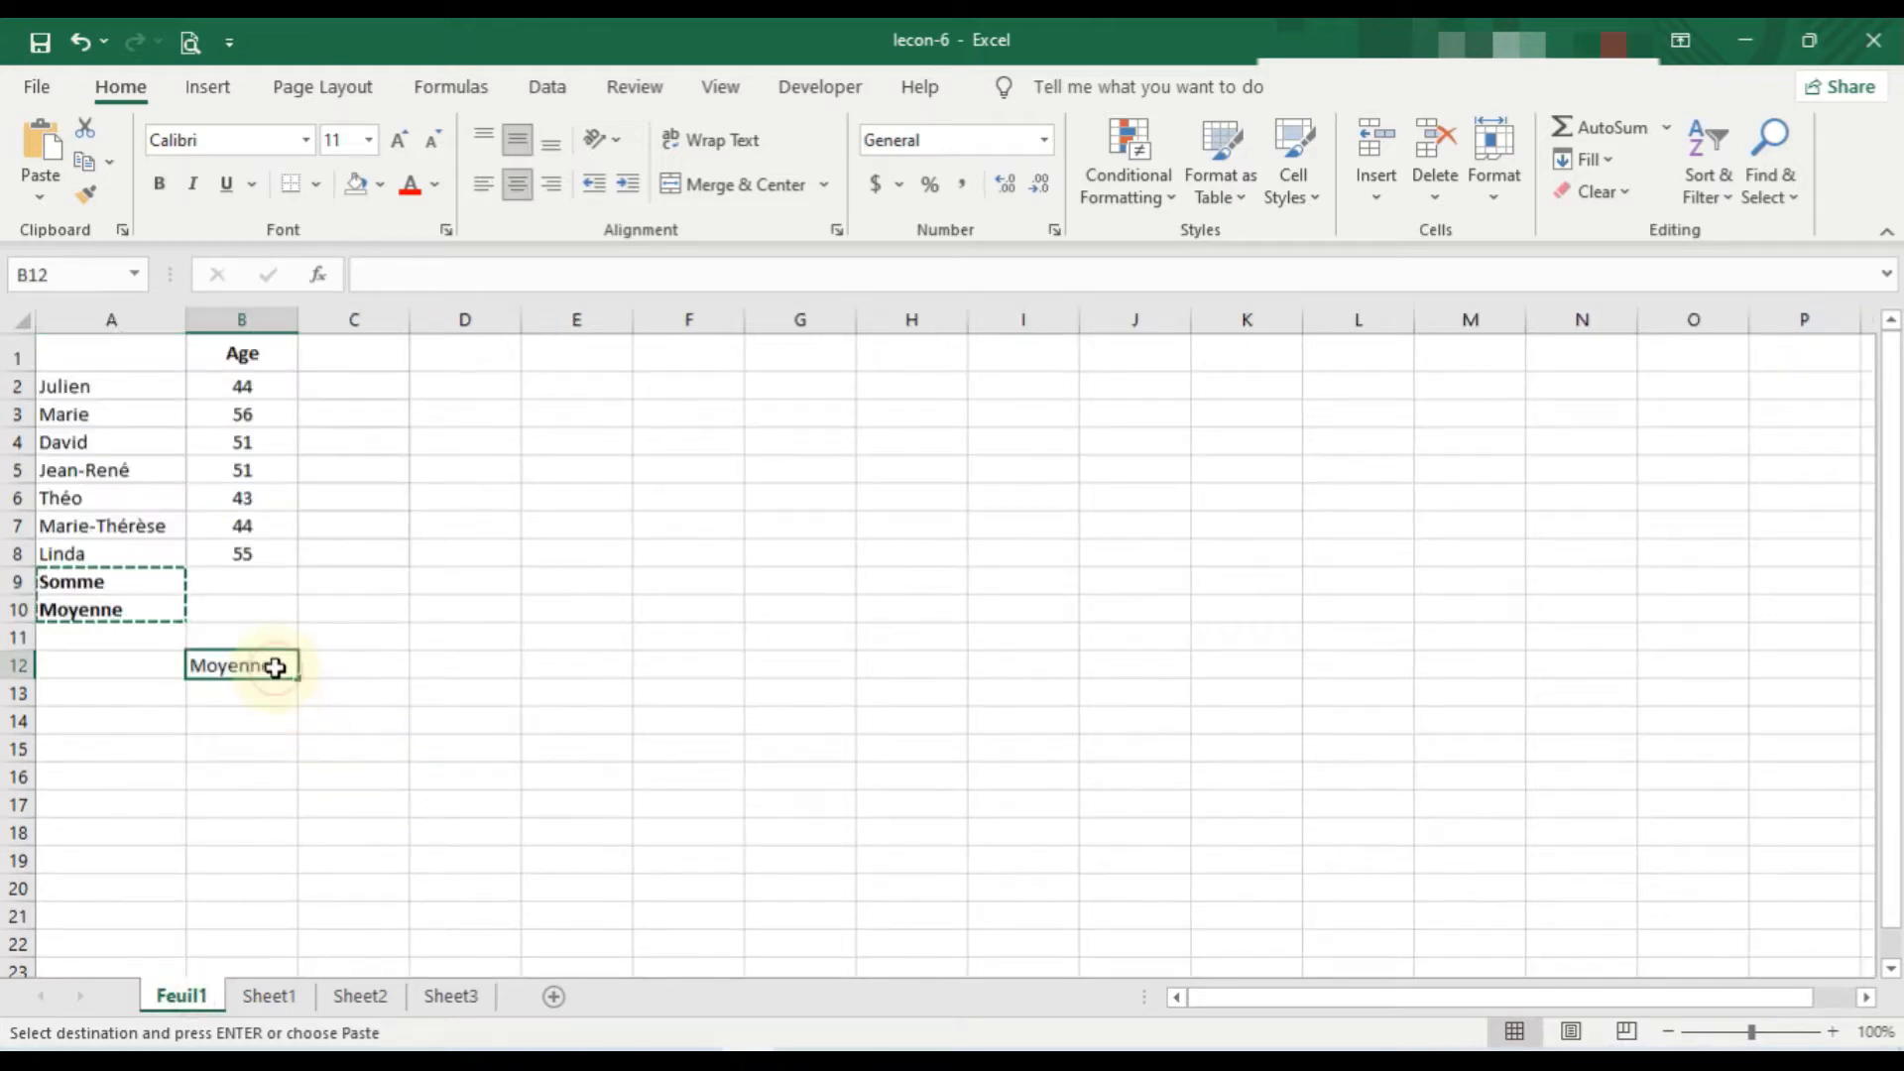
{"action": "left_click", "coordinate": [577, 830]}
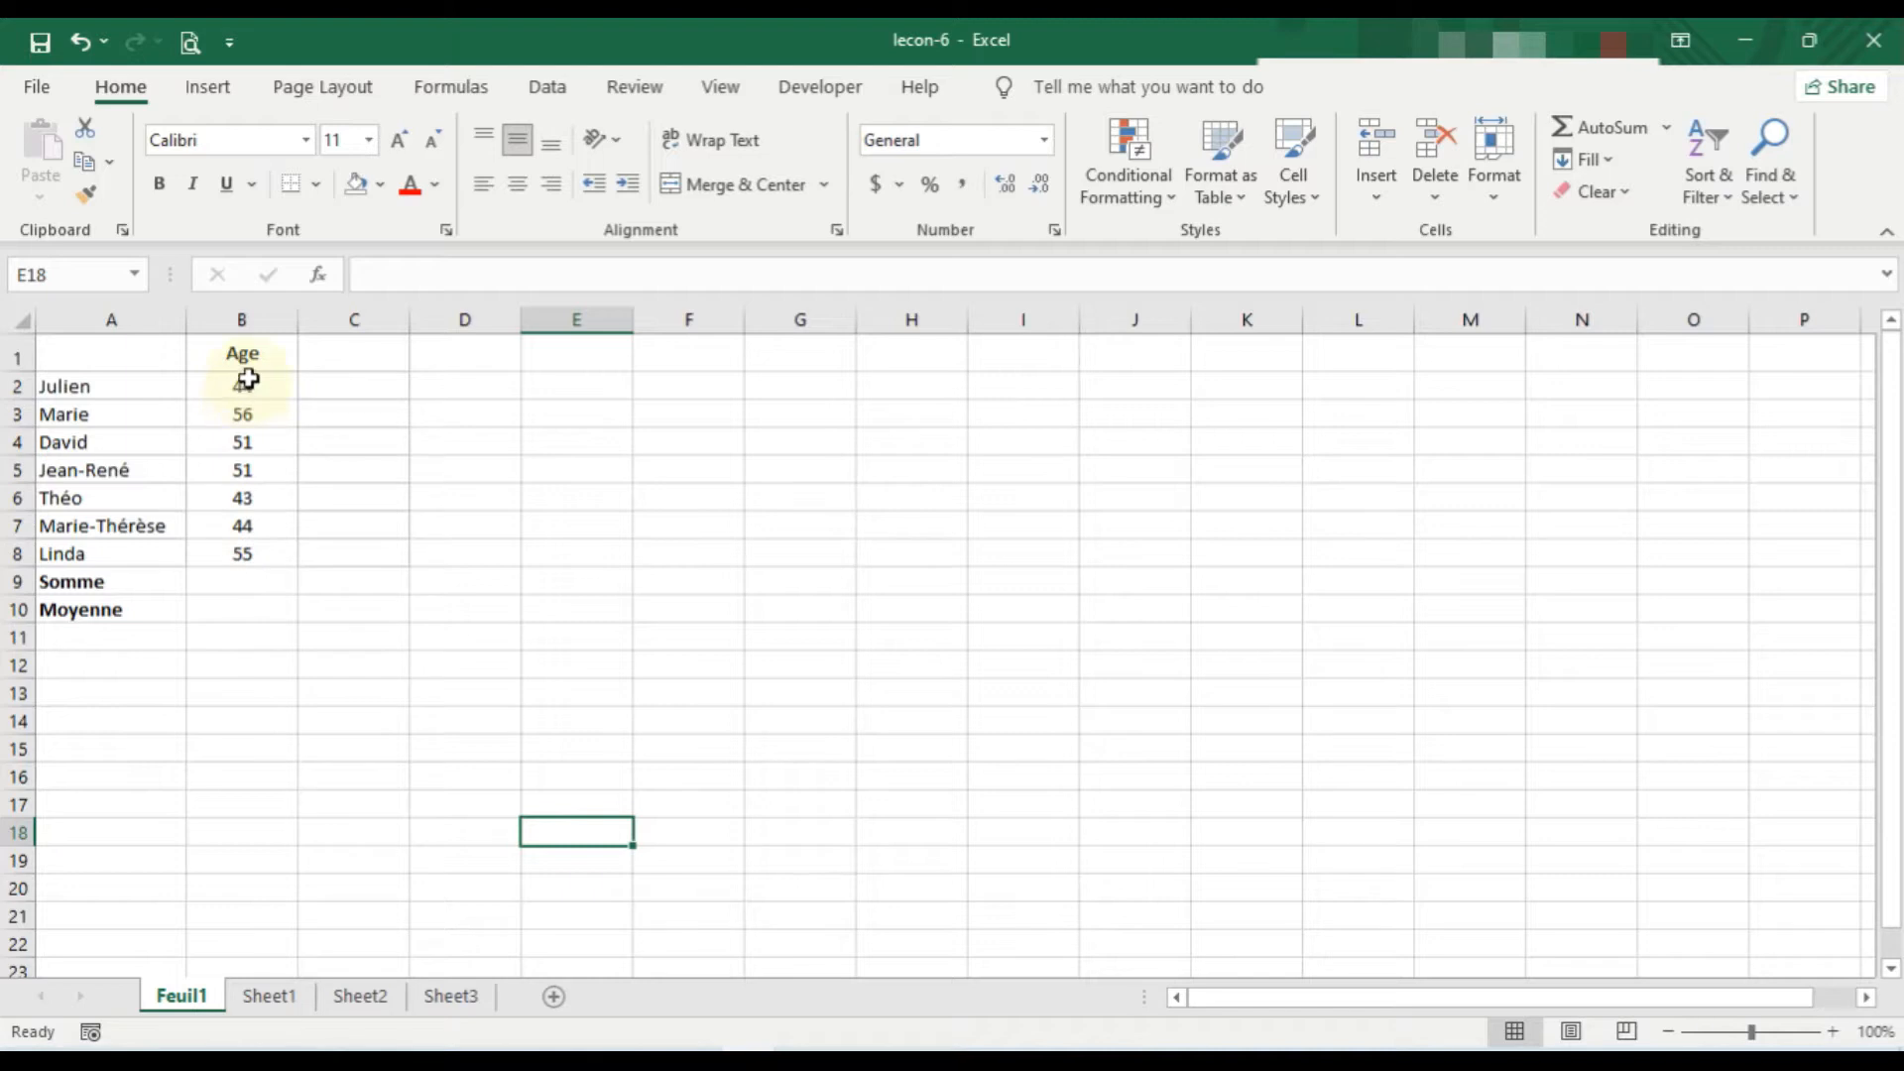
{"action": "left_click", "coordinate": [256, 585]}
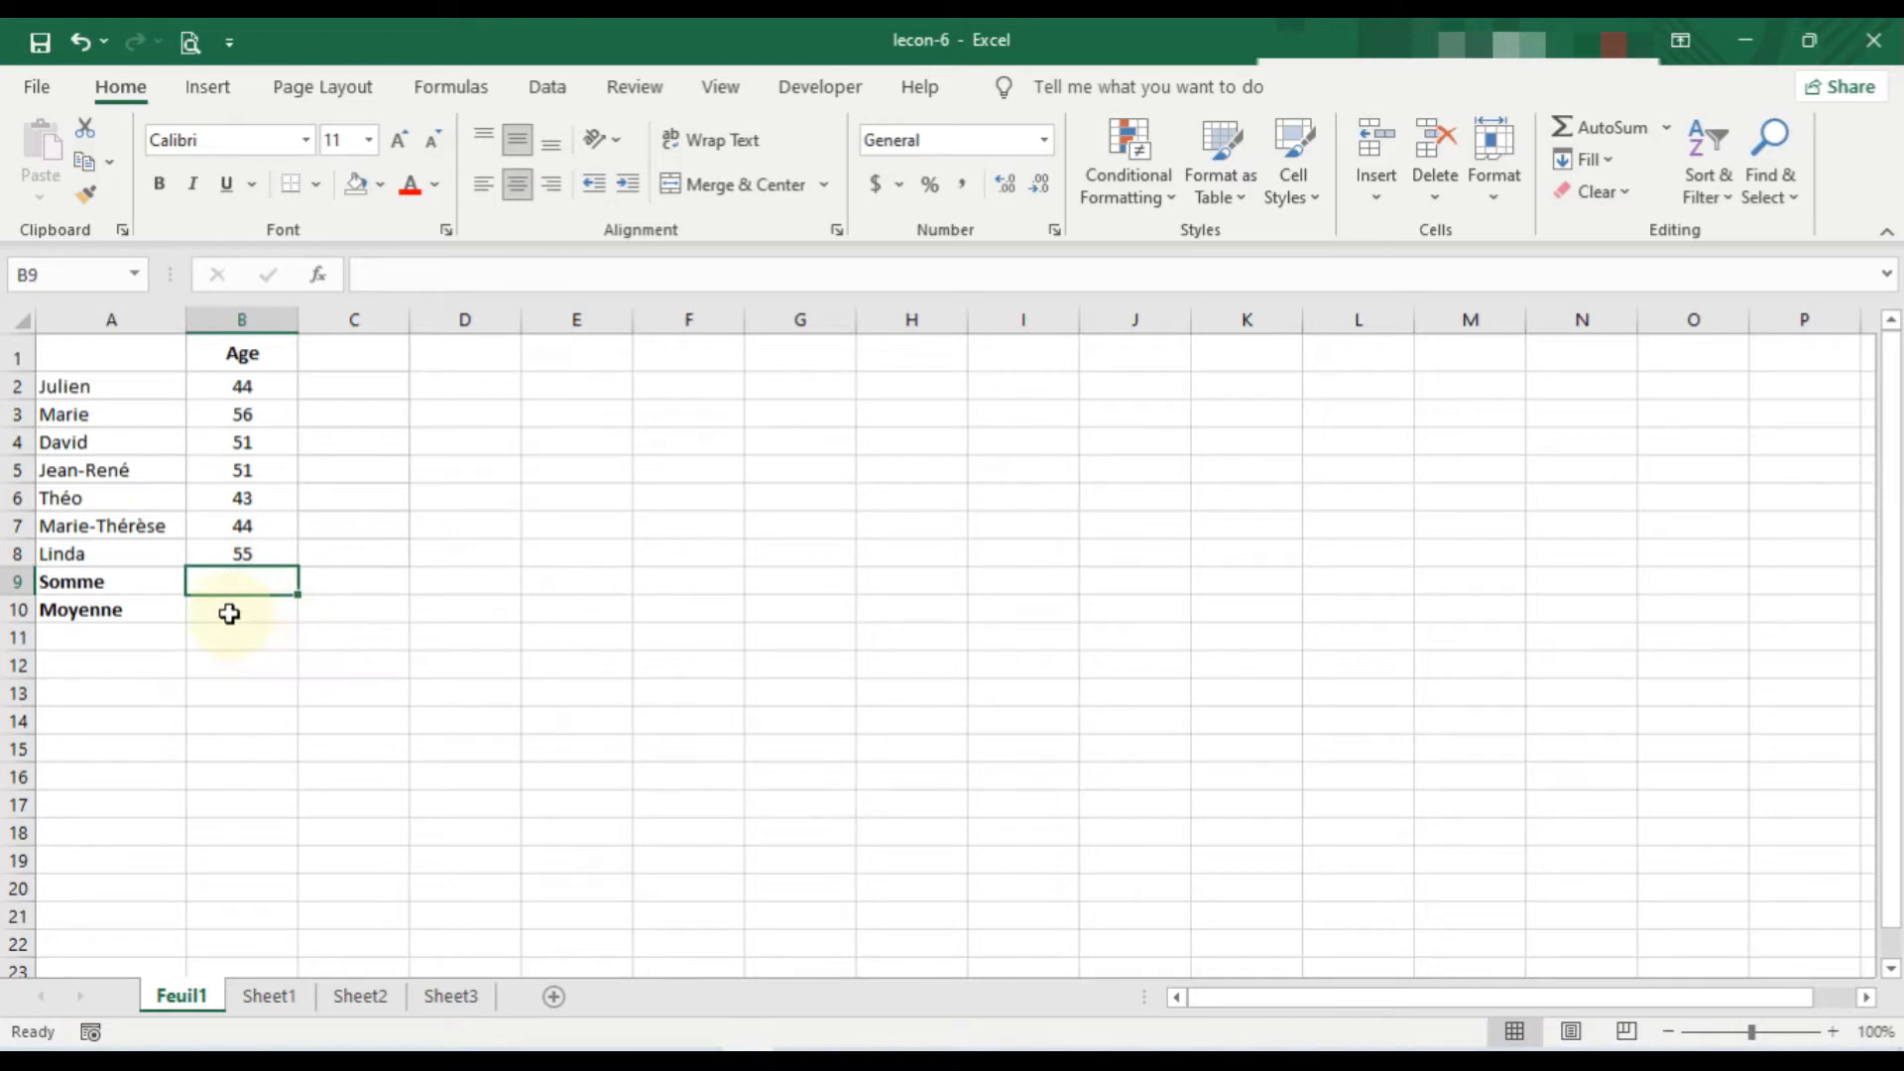
{"action": "left_click", "coordinate": [227, 612]}
{"action": "left_click", "coordinate": [429, 639]}
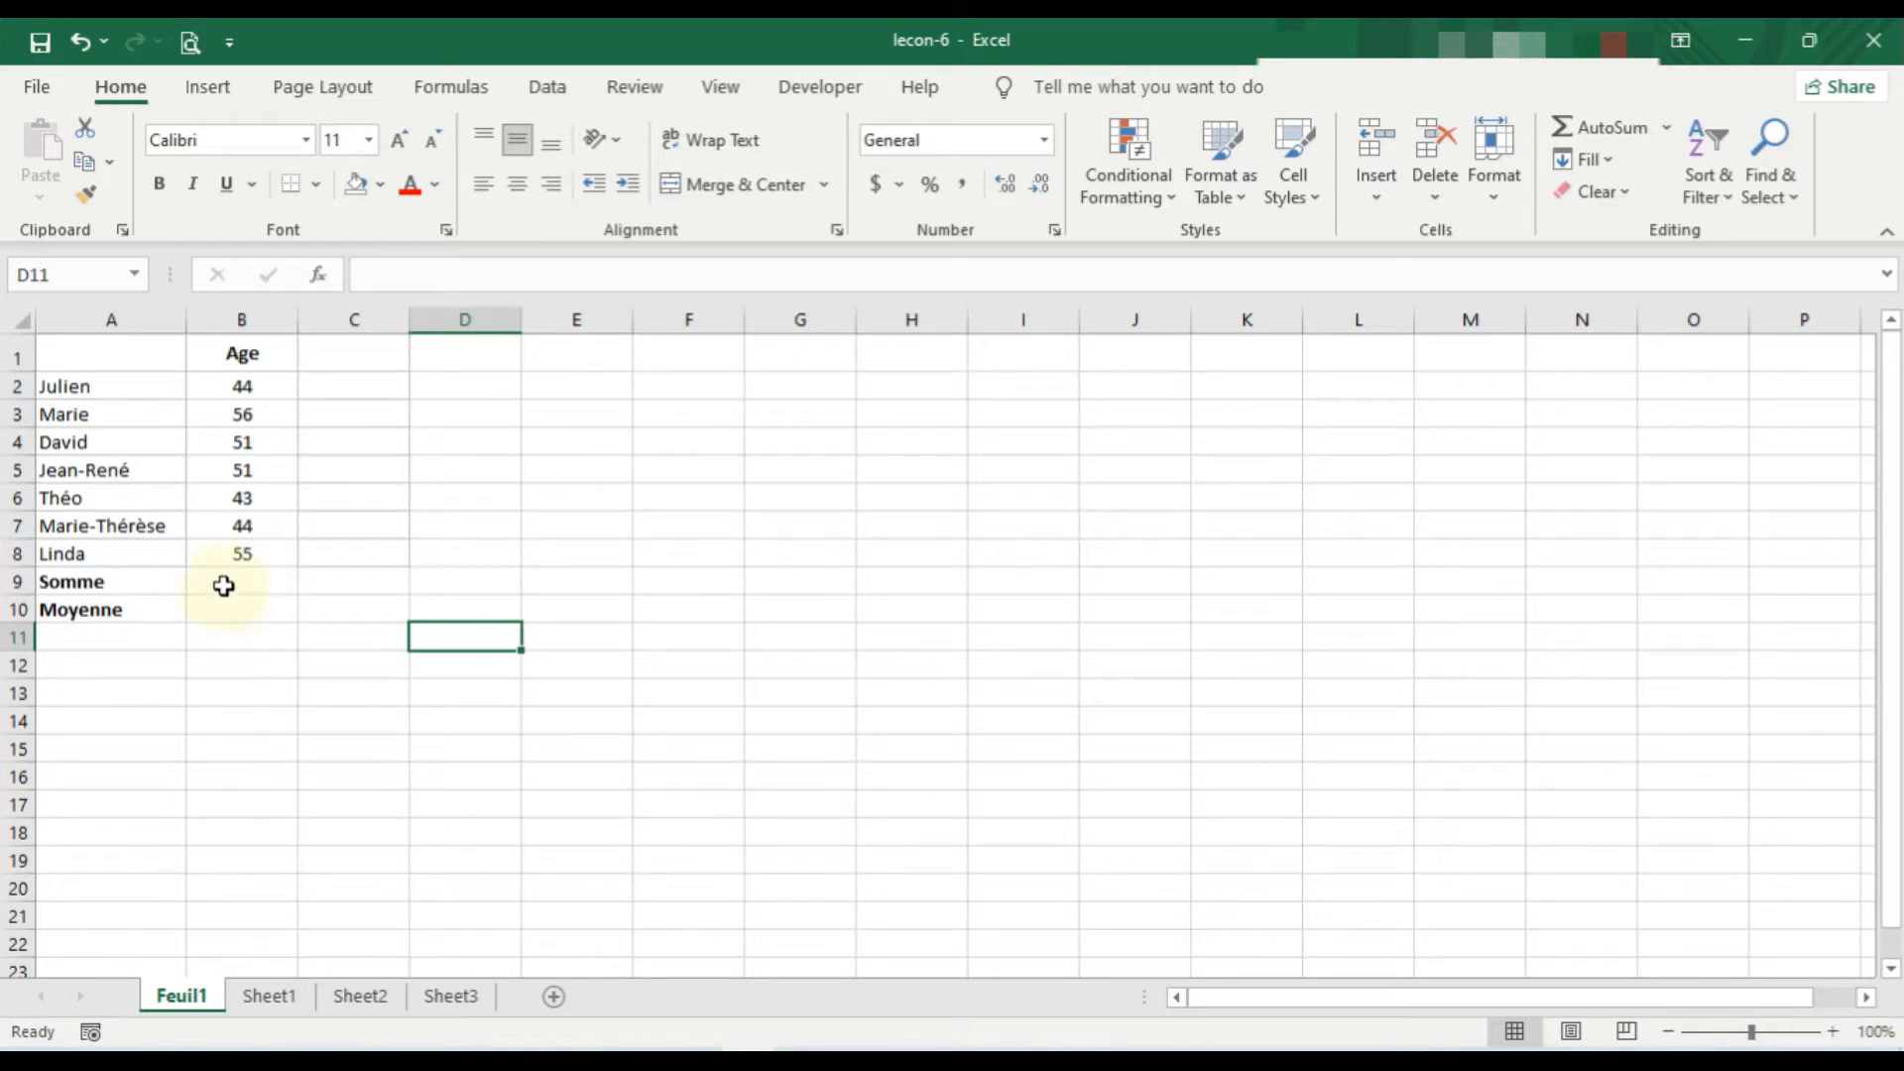
- Select the Somme cell B9 and examine the function categories: Financial, Logical, Date & Time, Math & Trig, and the additional groups such as Statistical and Web
{"action": "left_click", "coordinate": [224, 586]}
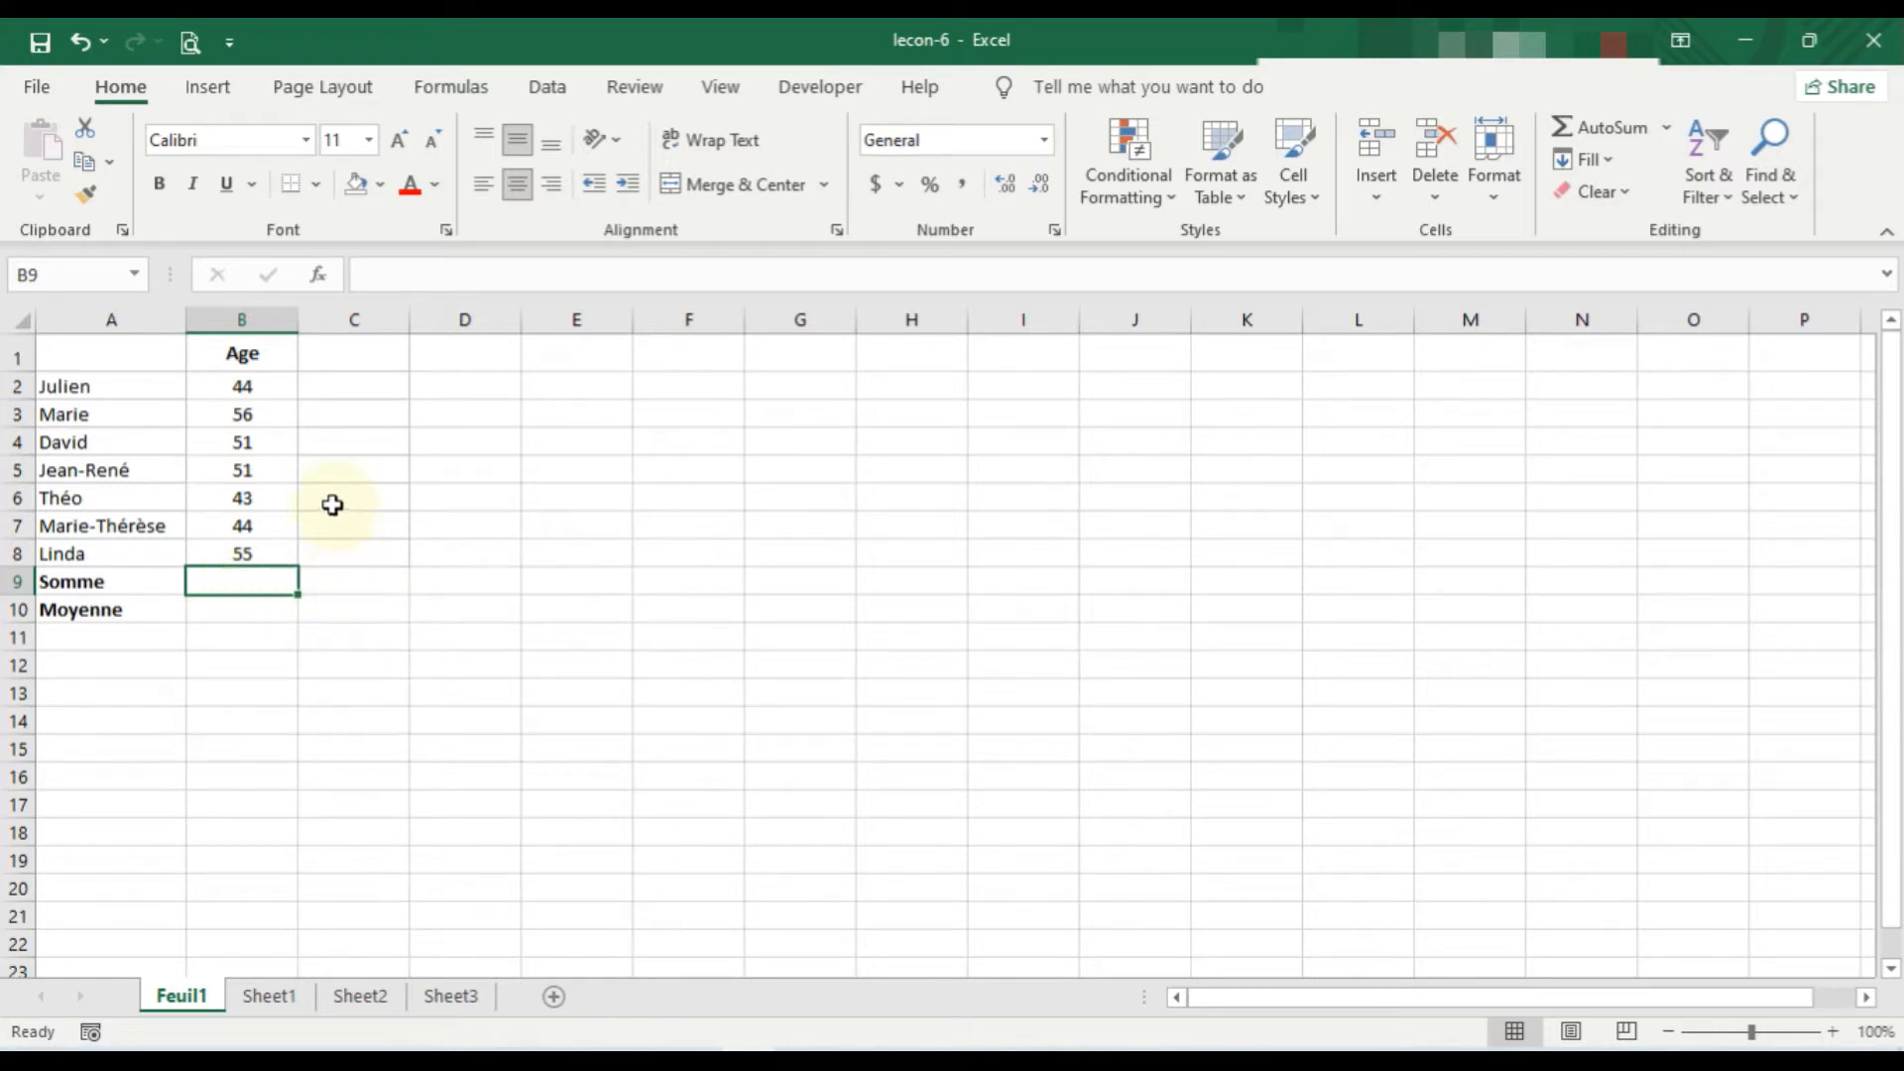
{"action": "left_click", "coordinate": [230, 99]}
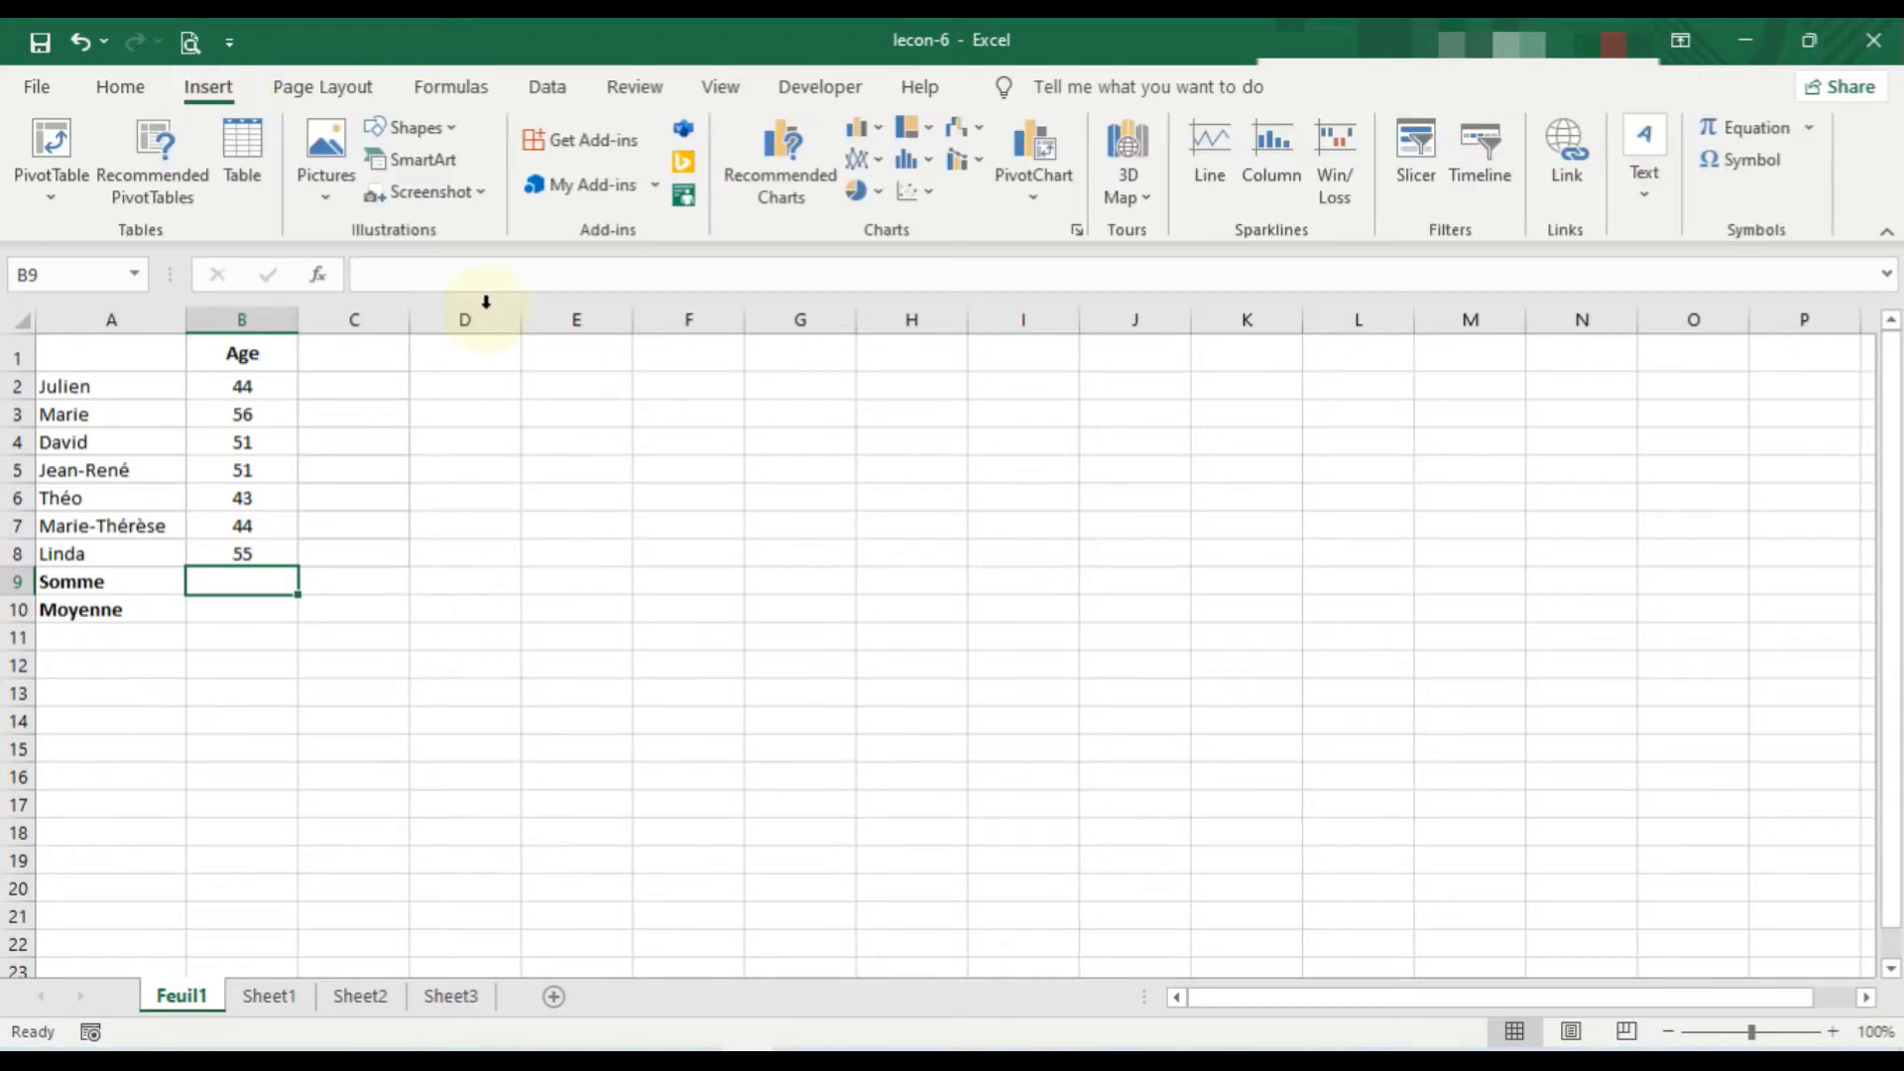
{"action": "left_click", "coordinate": [459, 95]}
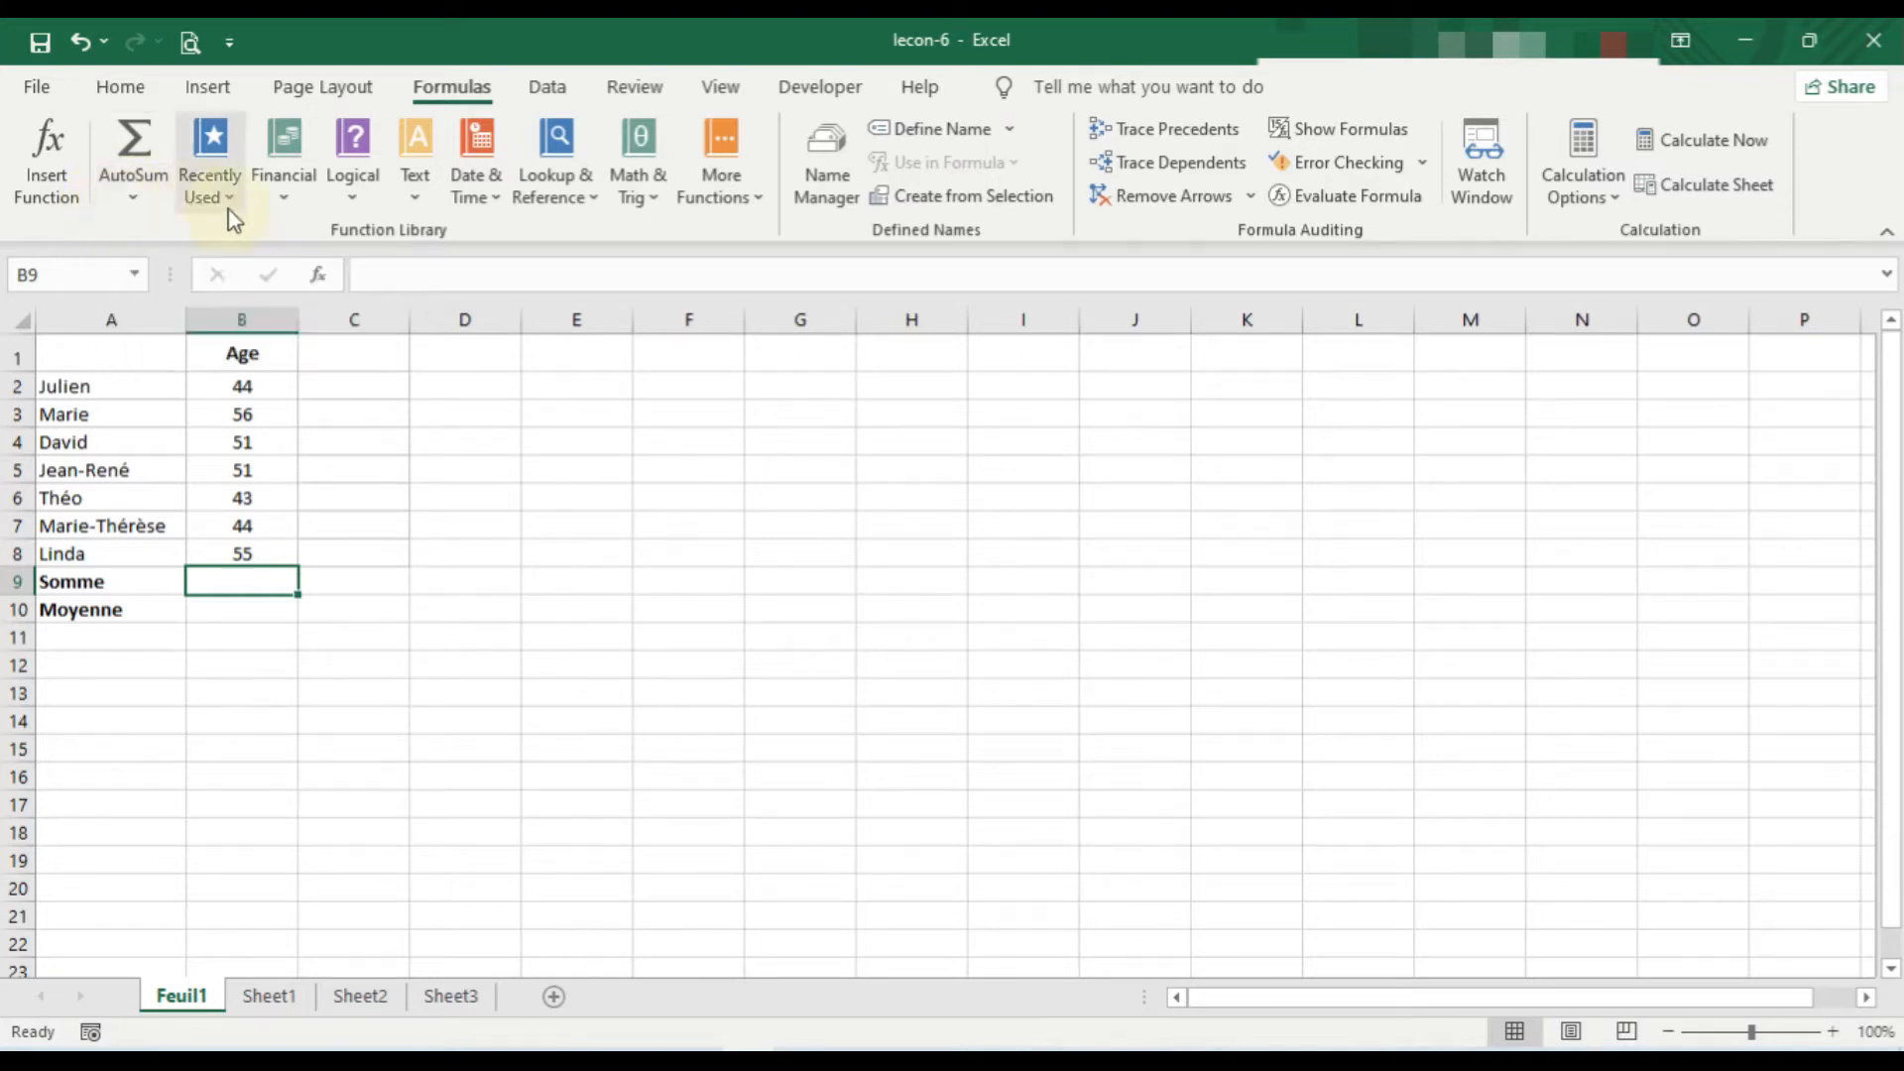
{"action": "left_click", "coordinate": [139, 201]}
{"action": "left_click", "coordinate": [288, 210]}
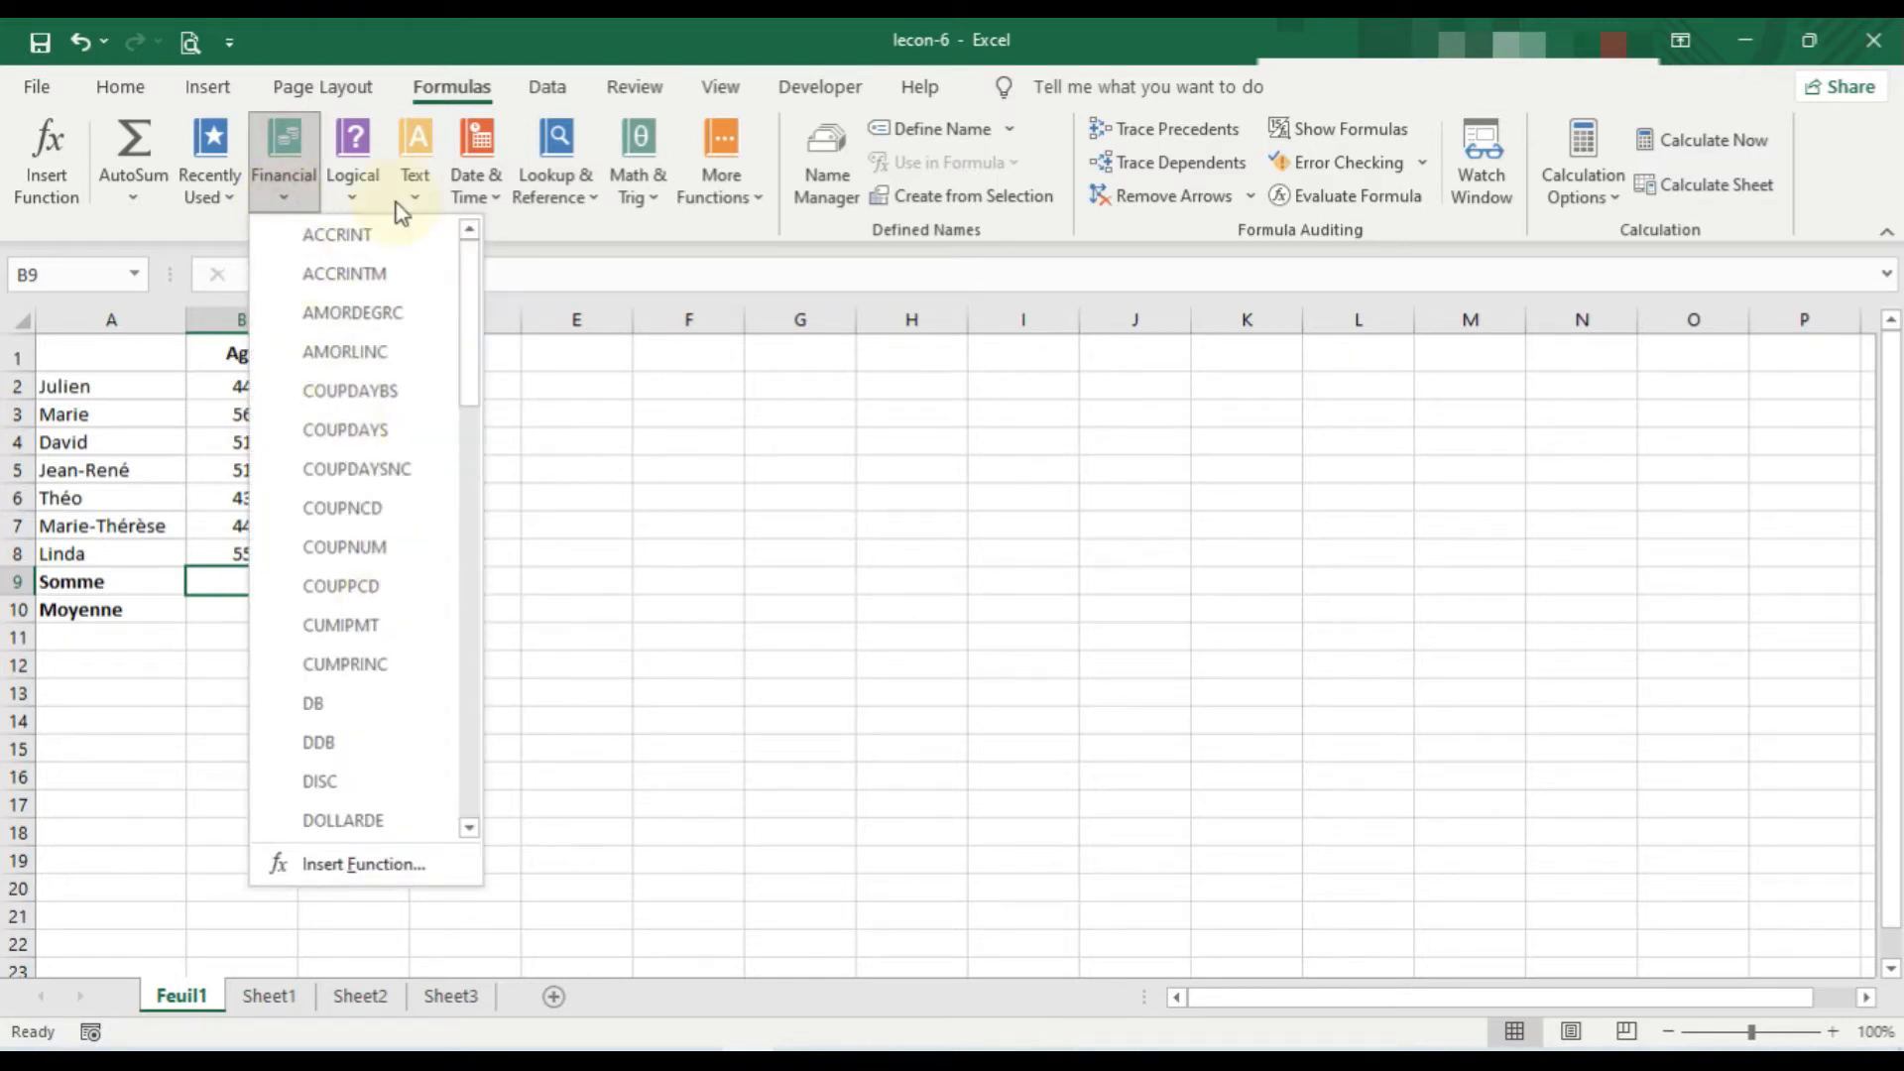
{"action": "left_click", "coordinate": [359, 199]}
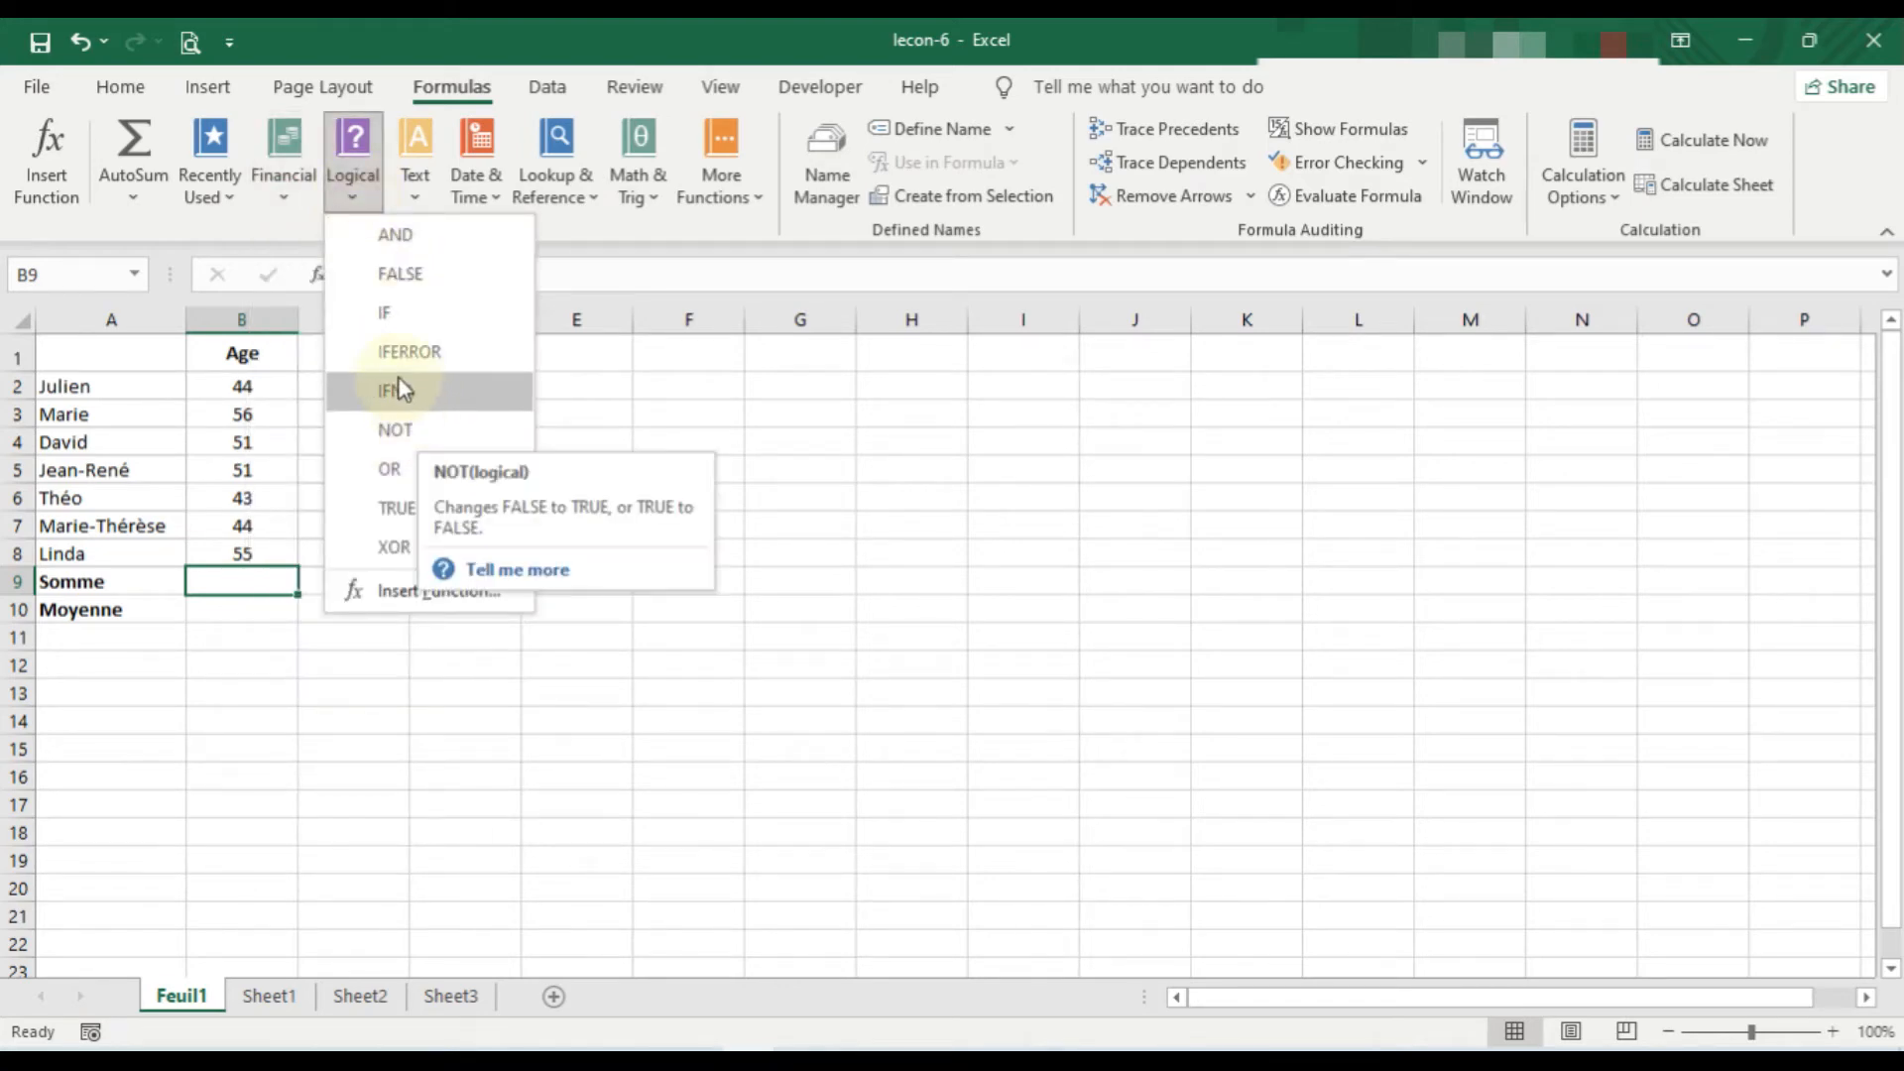
{"action": "left_click", "coordinate": [497, 201]}
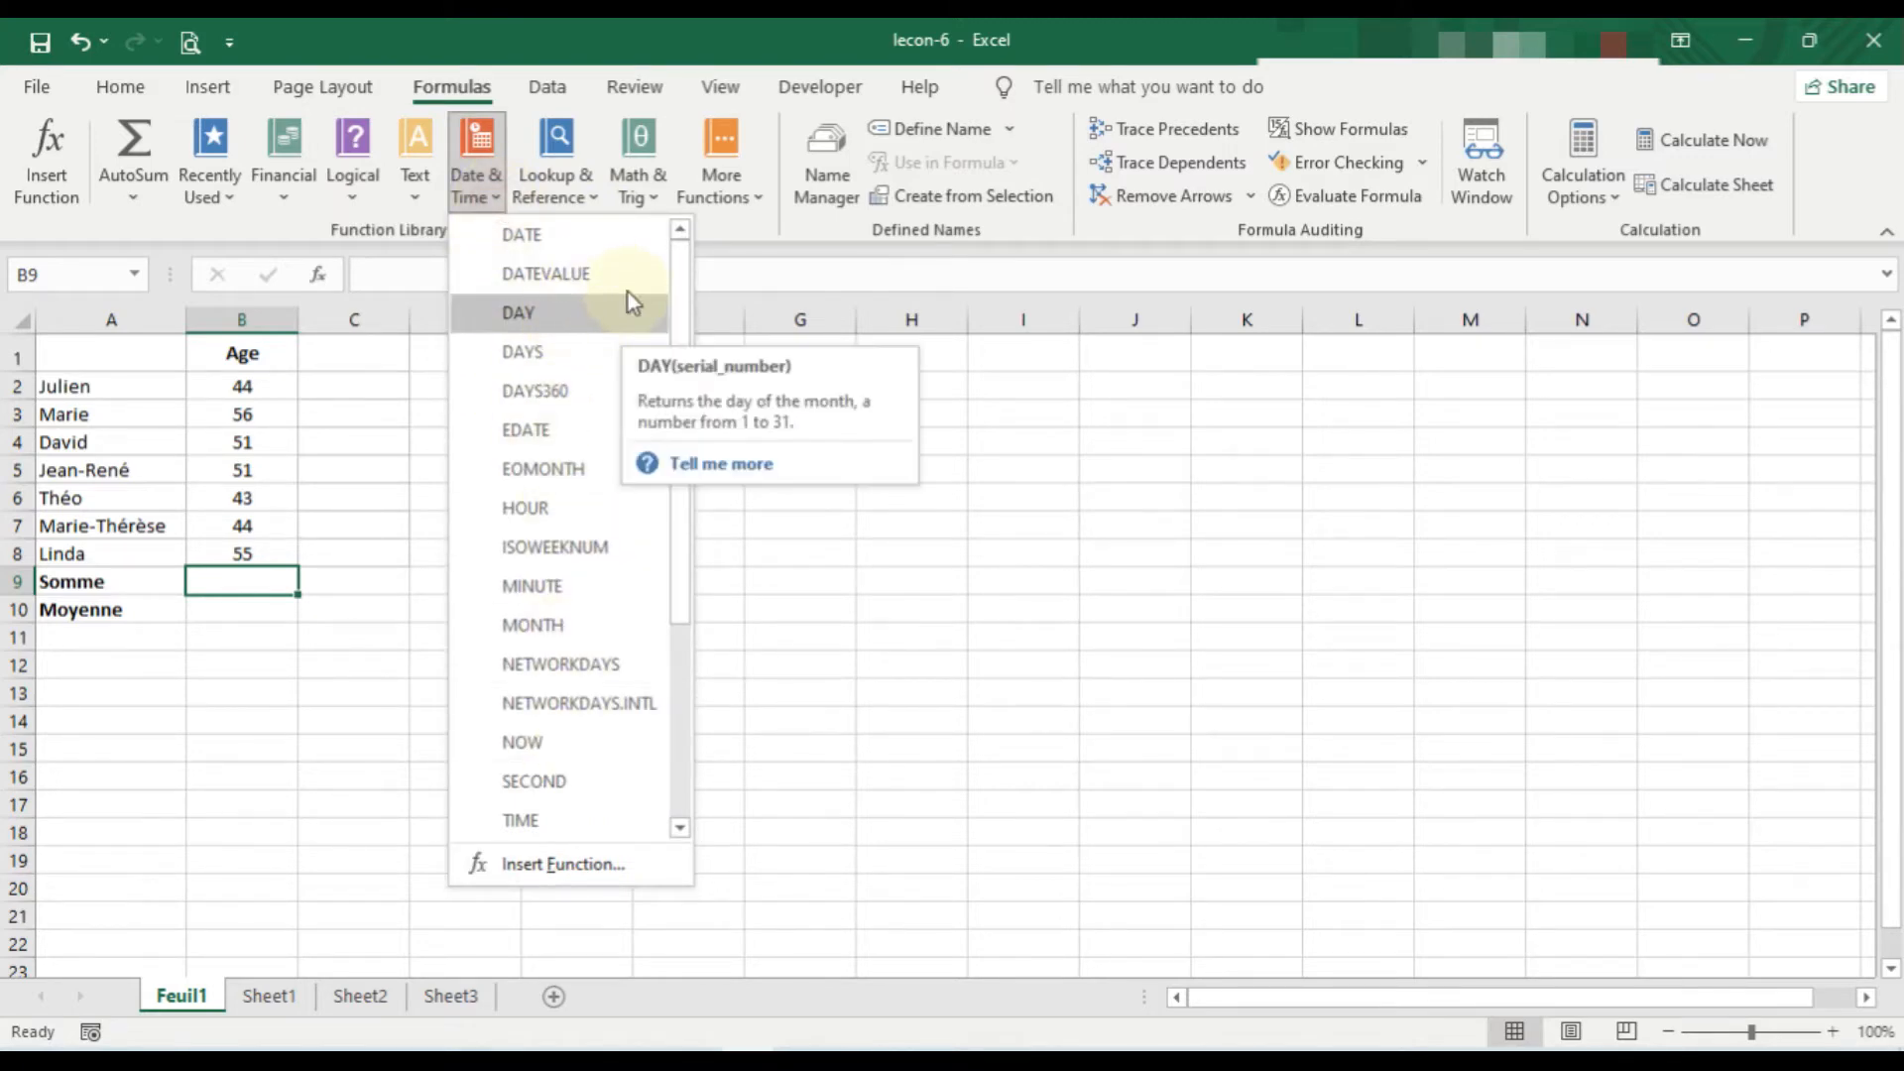
{"action": "left_click", "coordinate": [663, 194]}
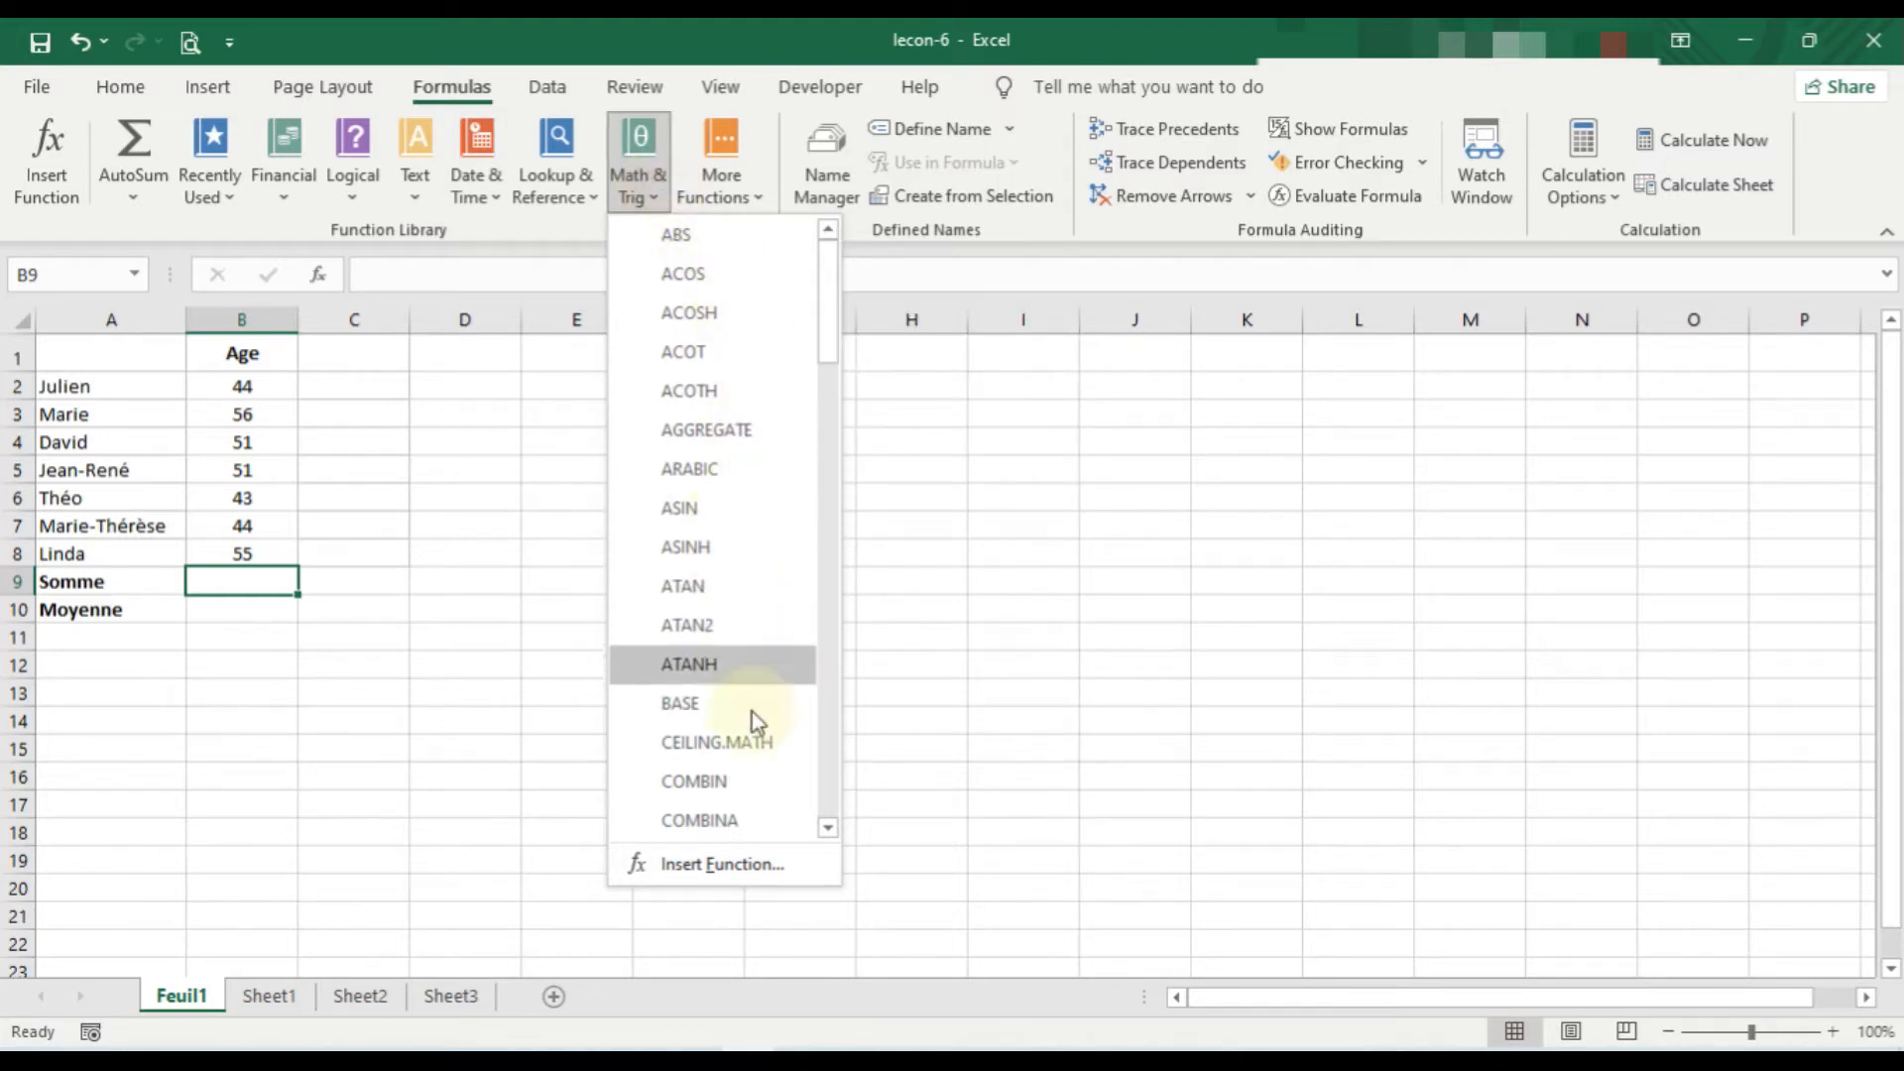
{"action": "left_click", "coordinate": [758, 204]}
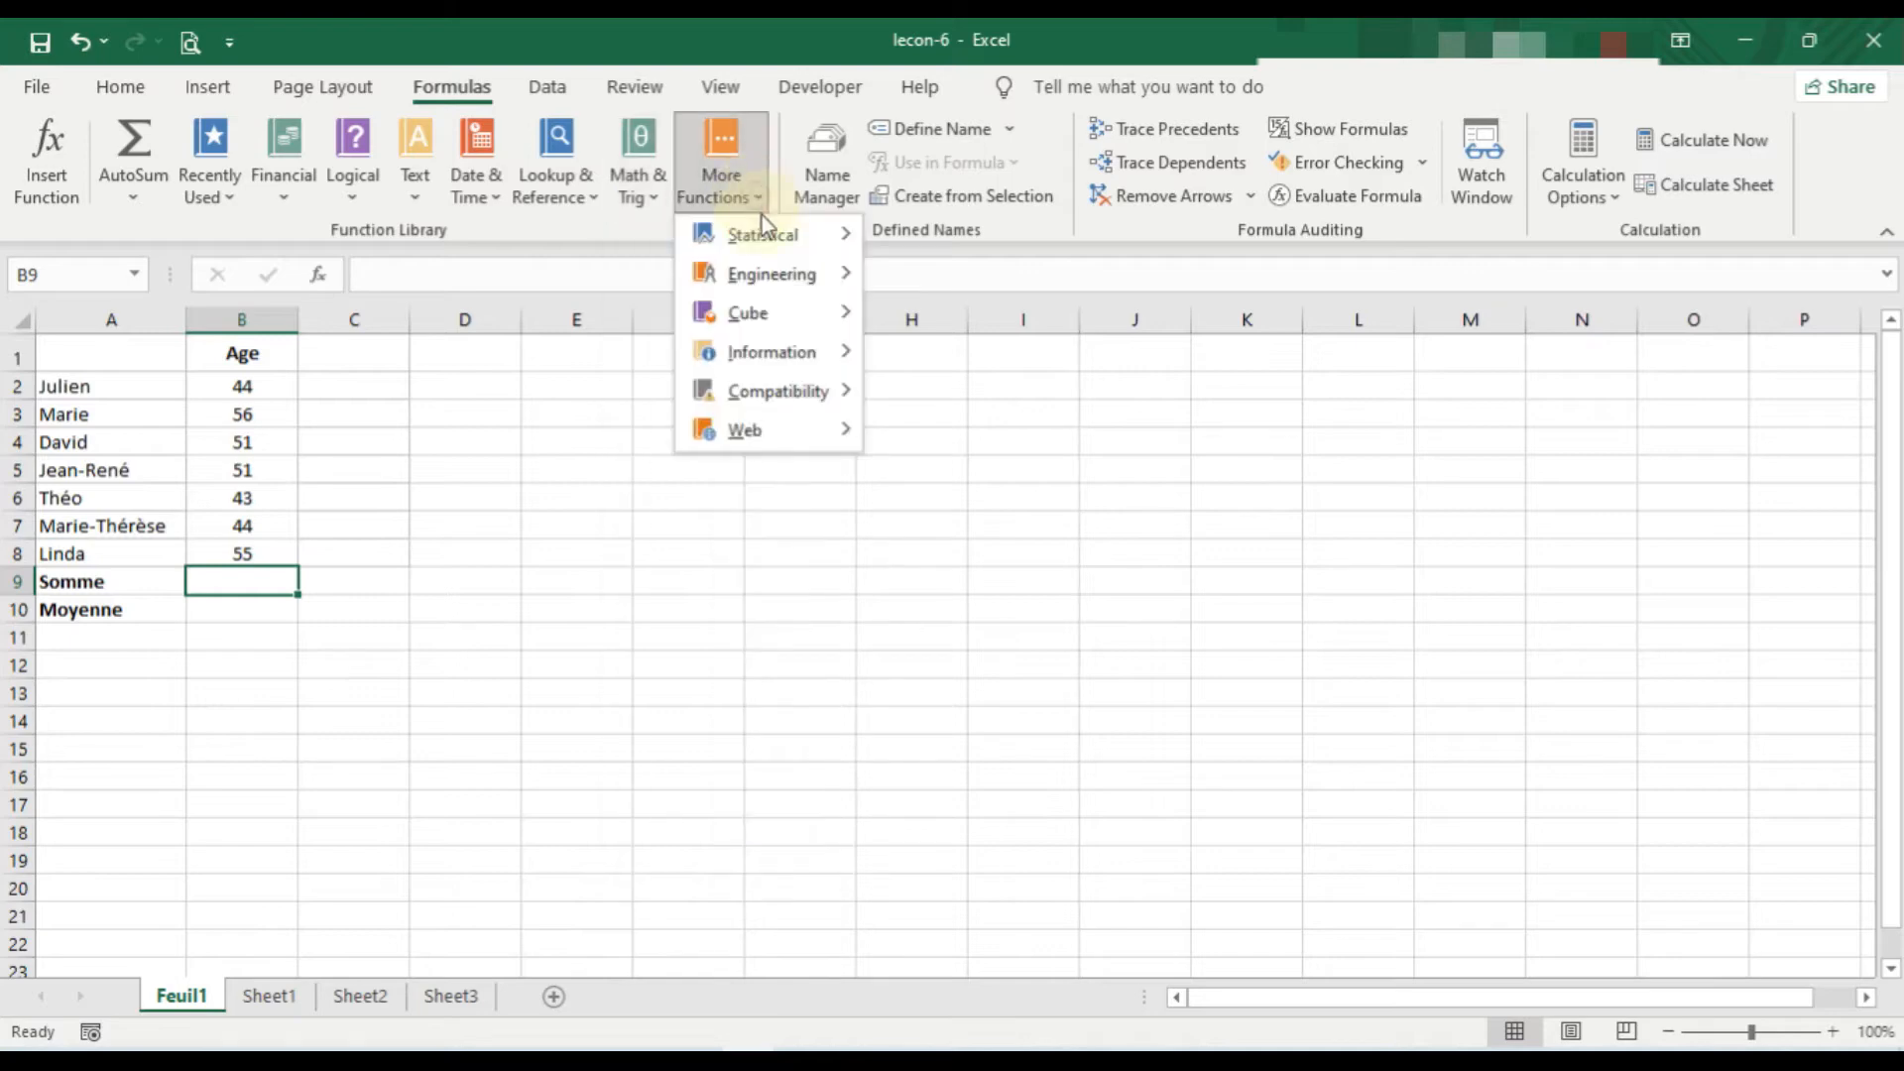
{"action": "mouse_move", "coordinate": [772, 240]}
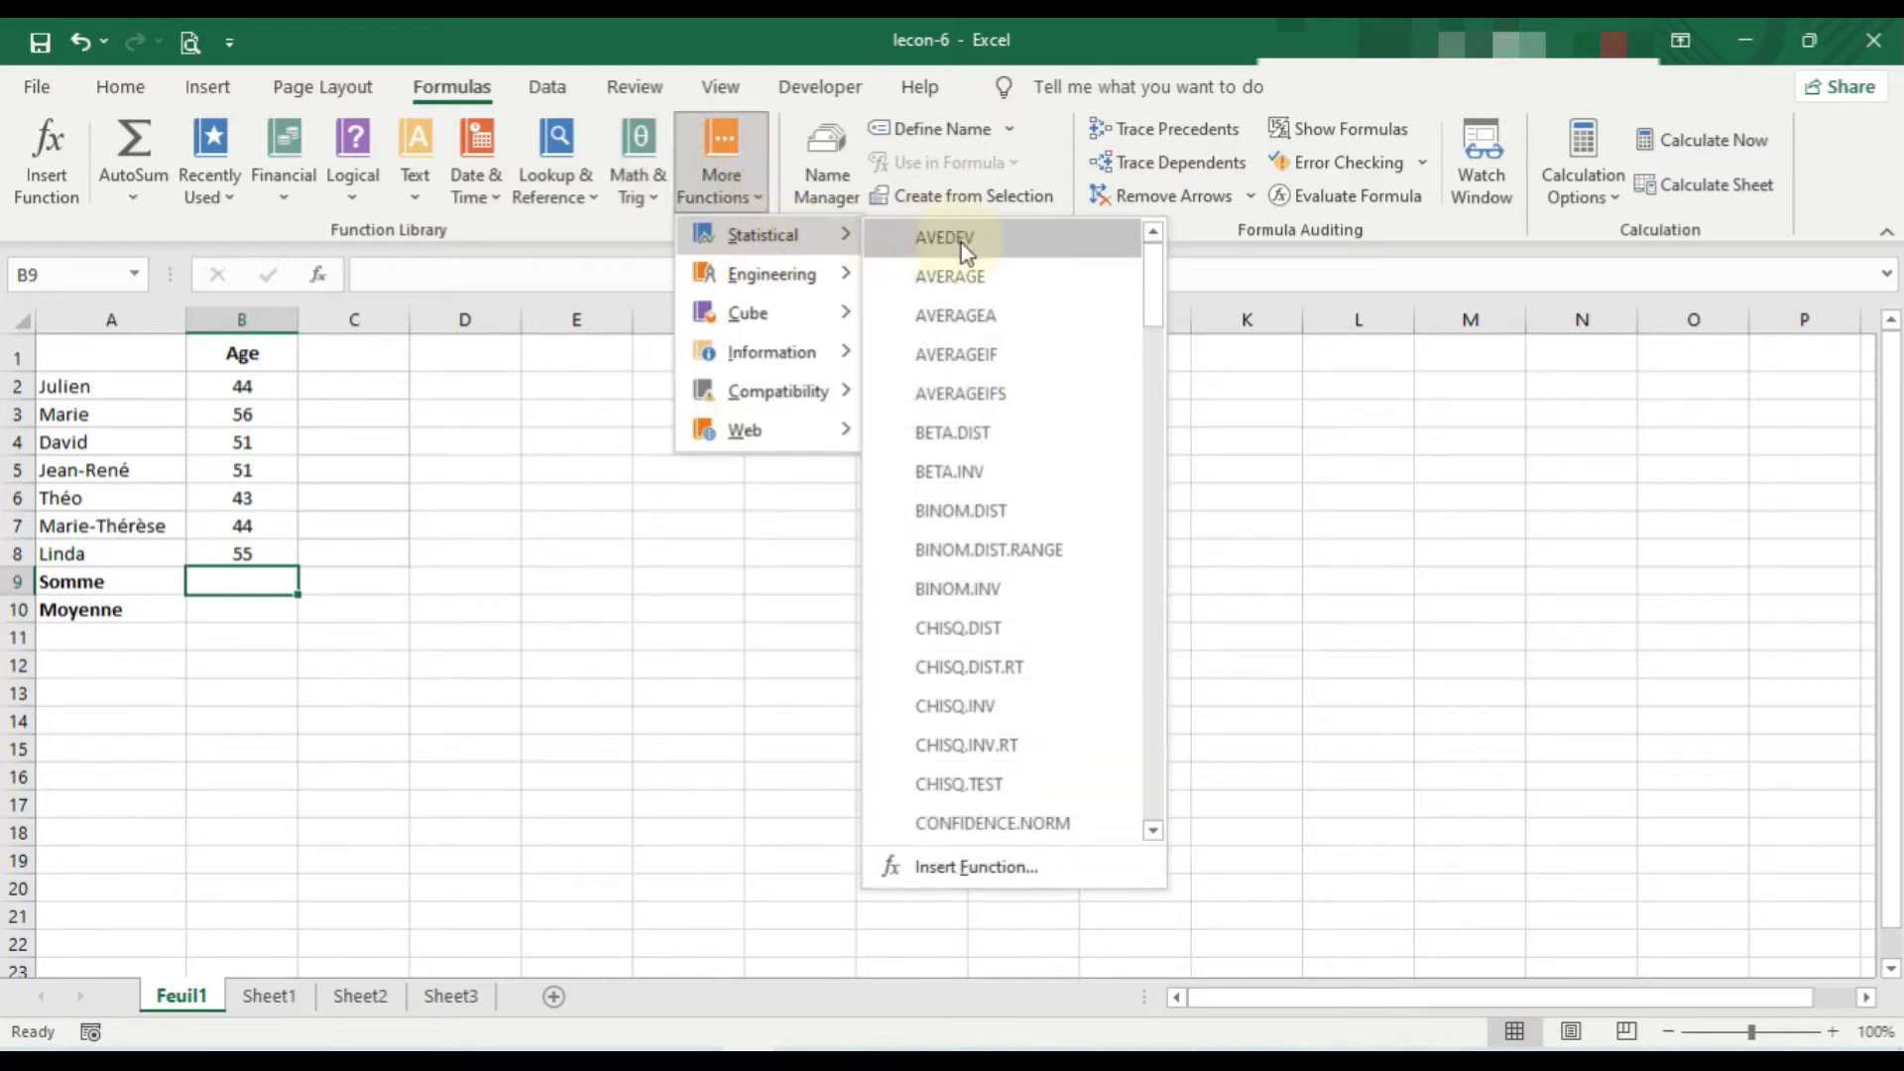
{"action": "mouse_move", "coordinate": [759, 283]}
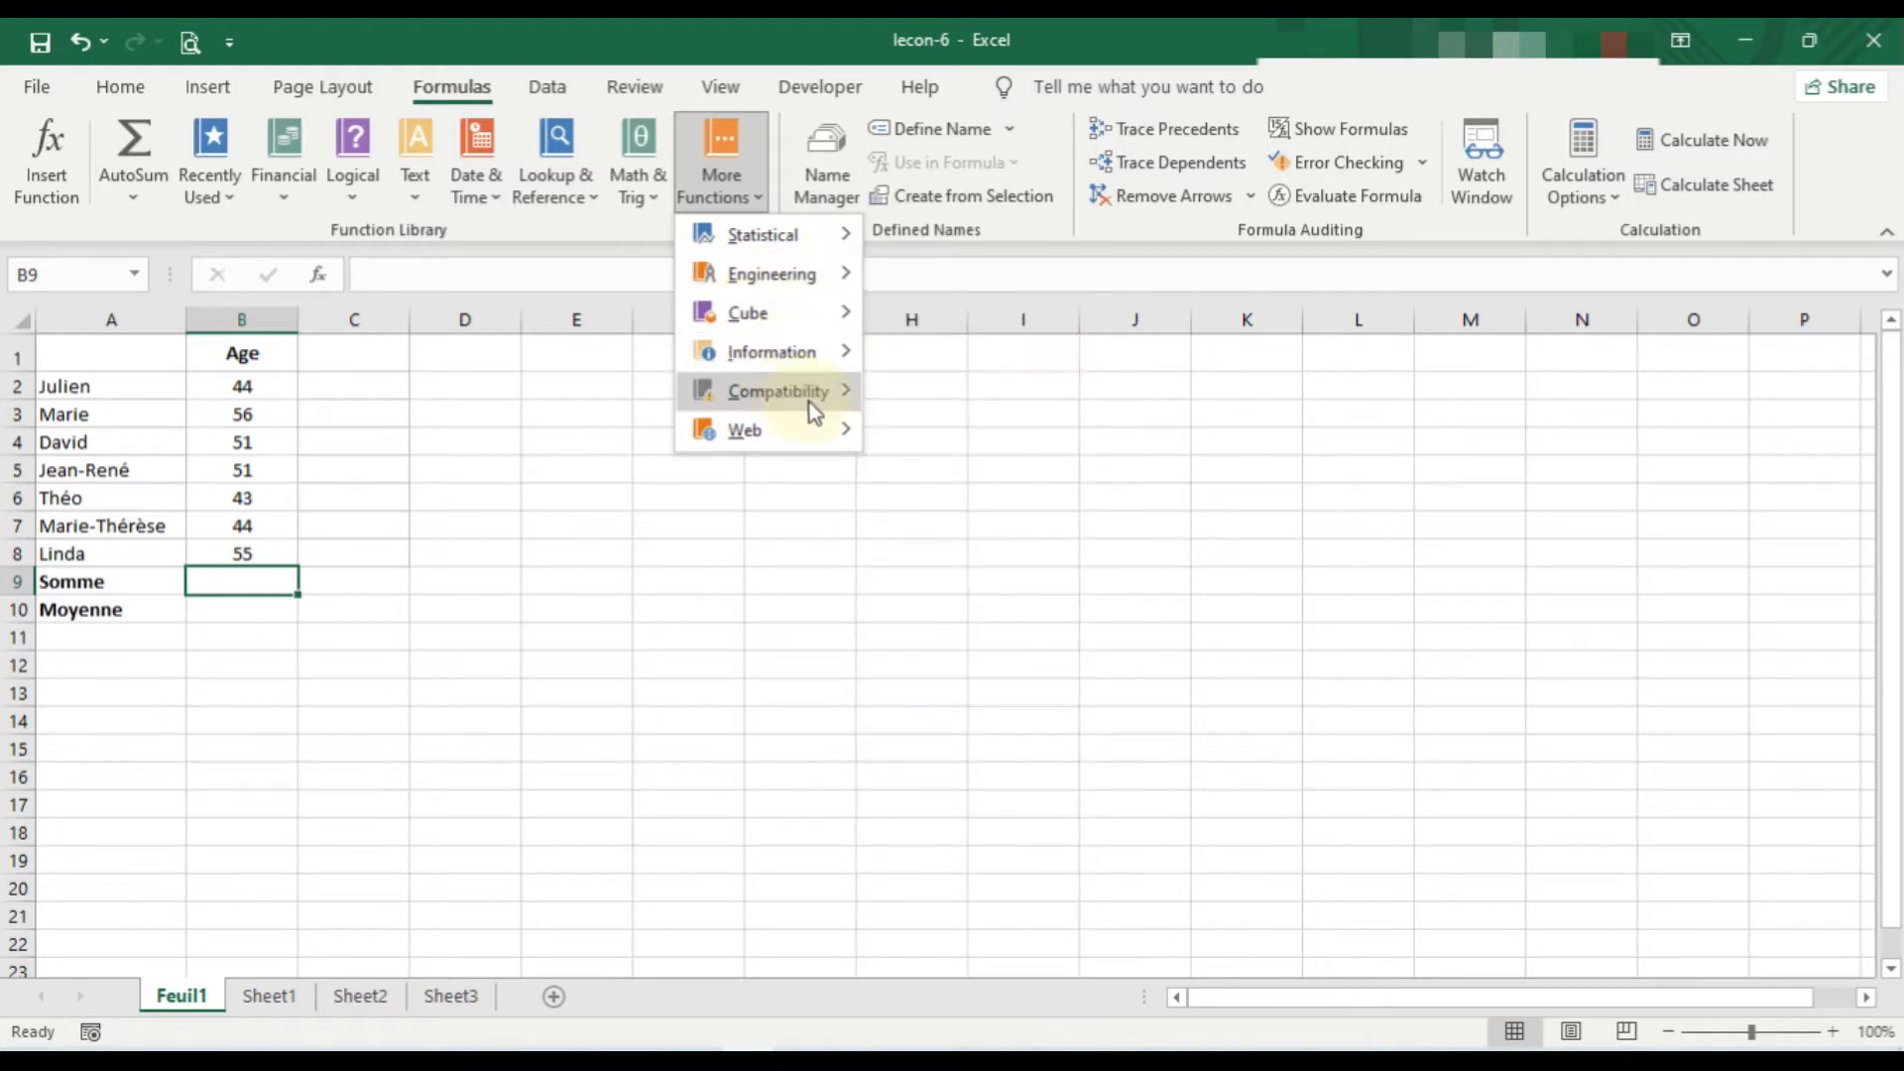
{"action": "mouse_move", "coordinate": [823, 406]}
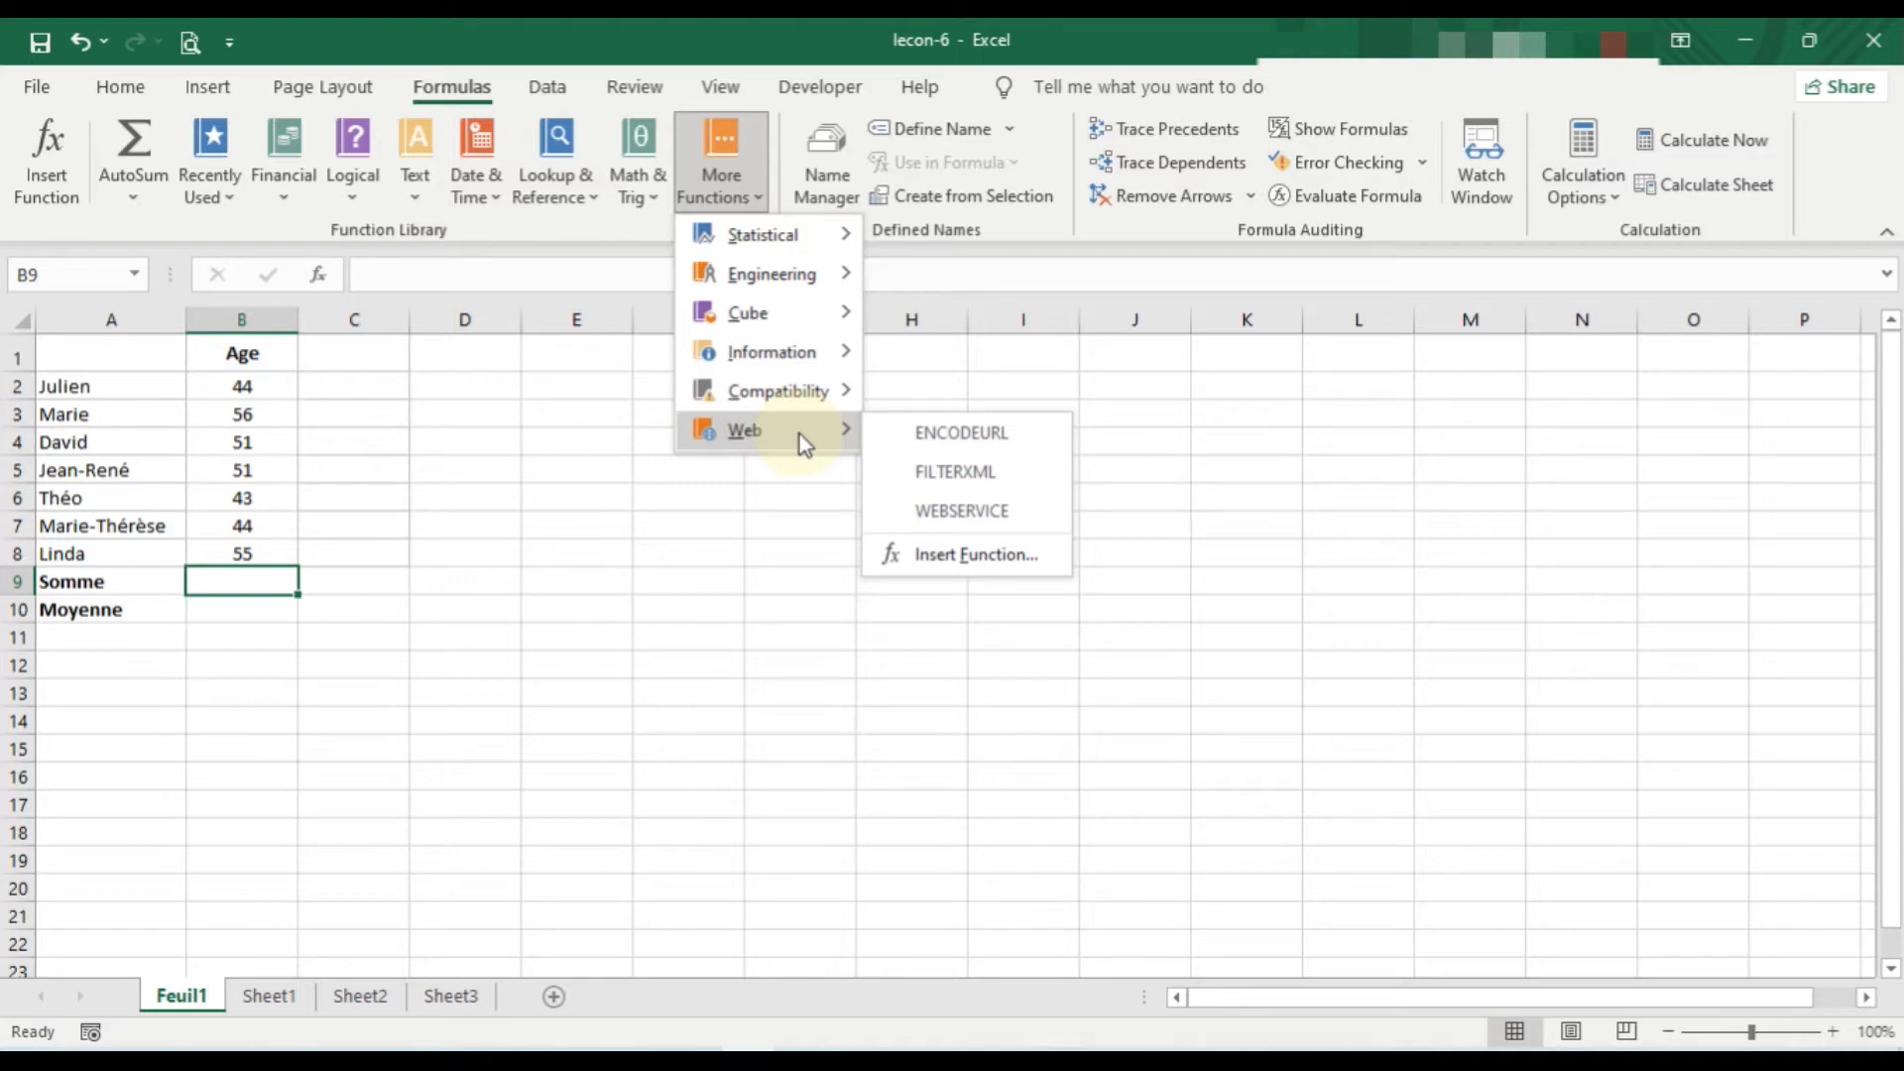
{"action": "left_click", "coordinate": [532, 546]}
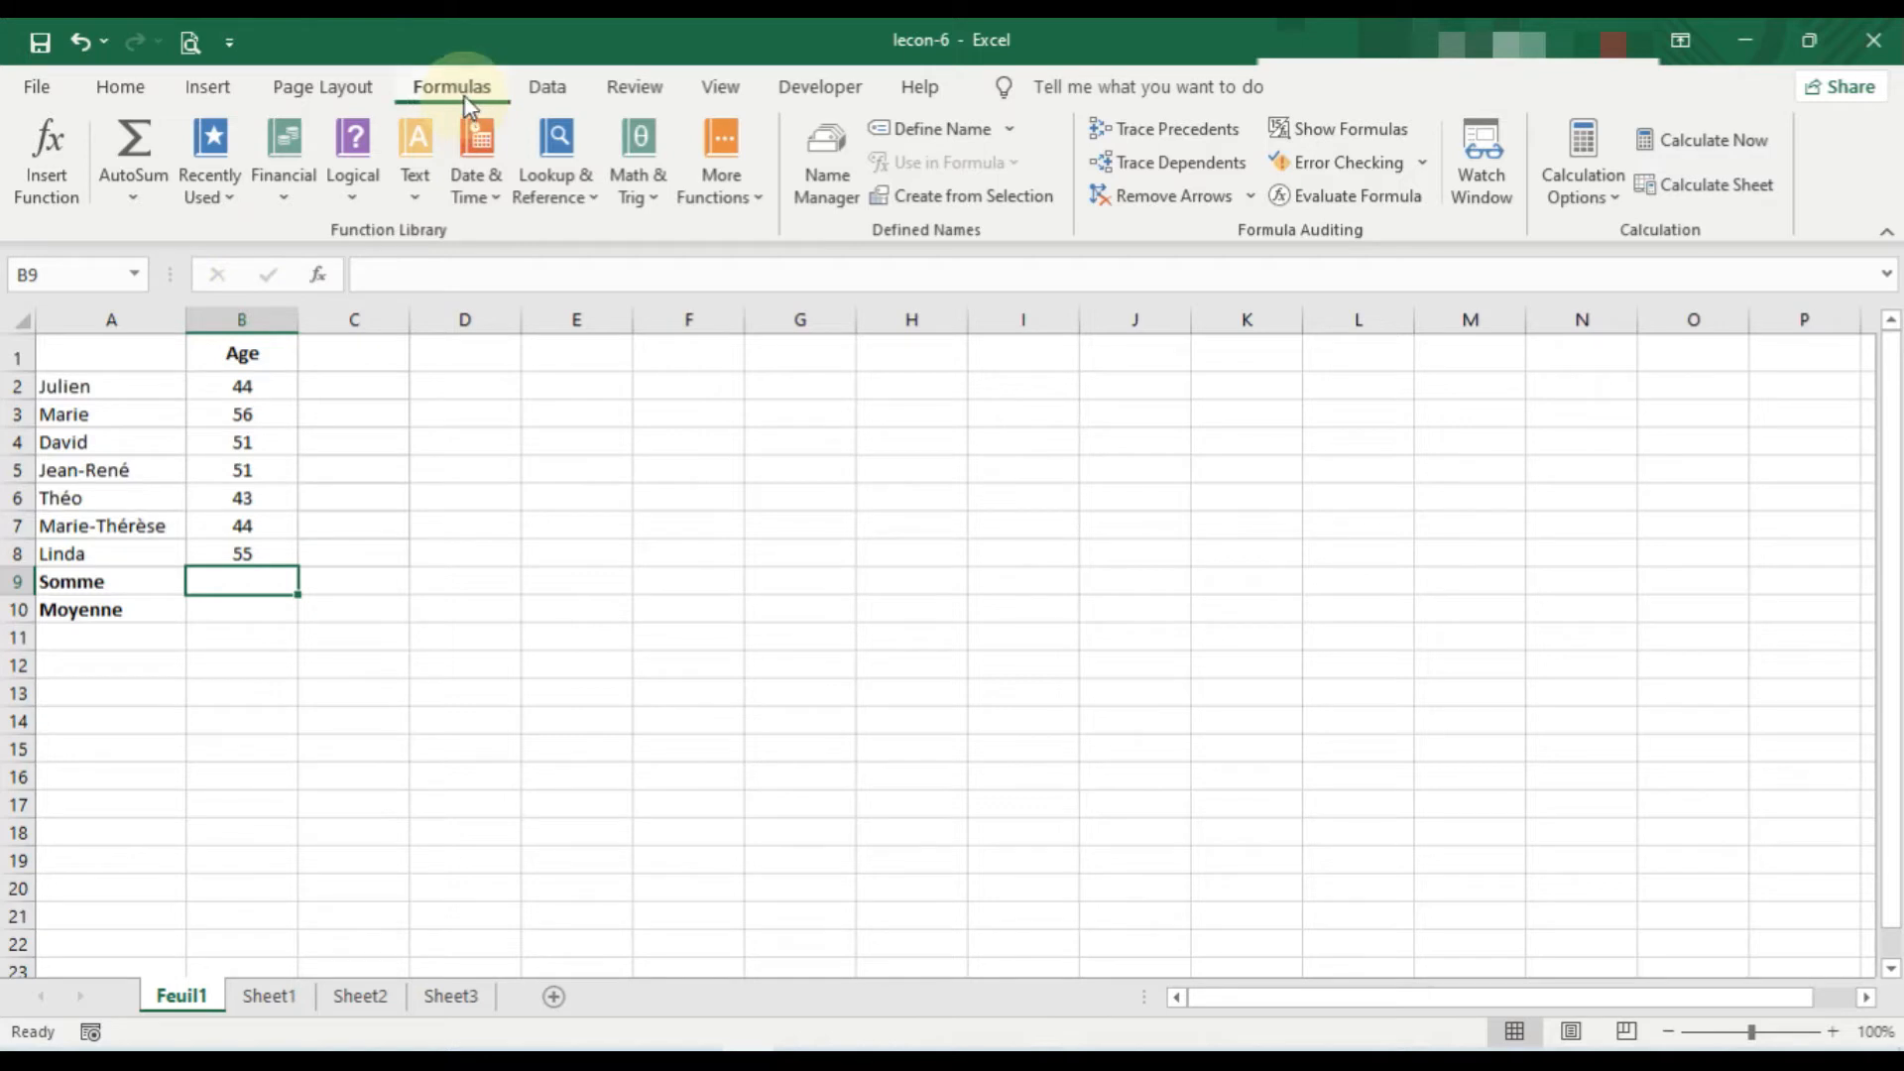
- Search the function list for "Sum" and insert the SUM function in cell B9
{"action": "left_click", "coordinate": [54, 170]}
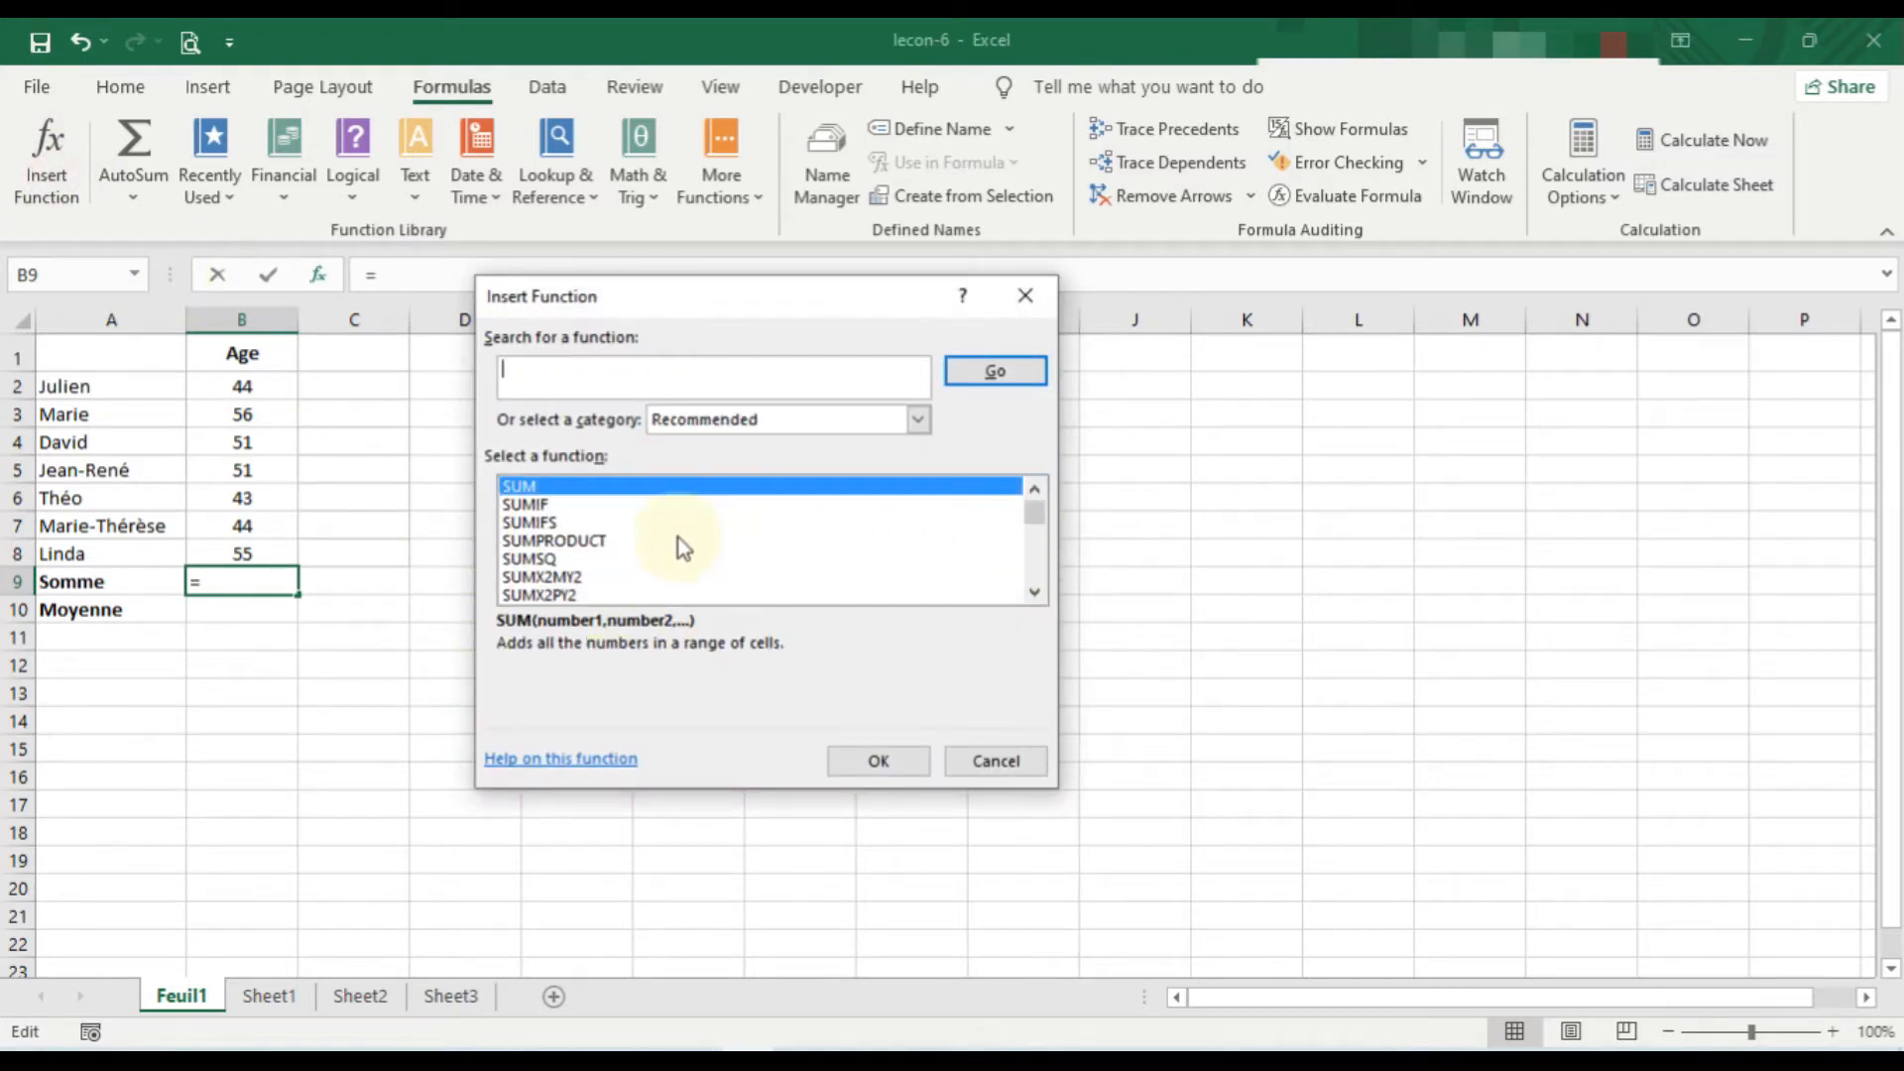
{"action": "scroll", "coordinate": [678, 538], "scroll_direction": "down", "scroll_amount": 1}
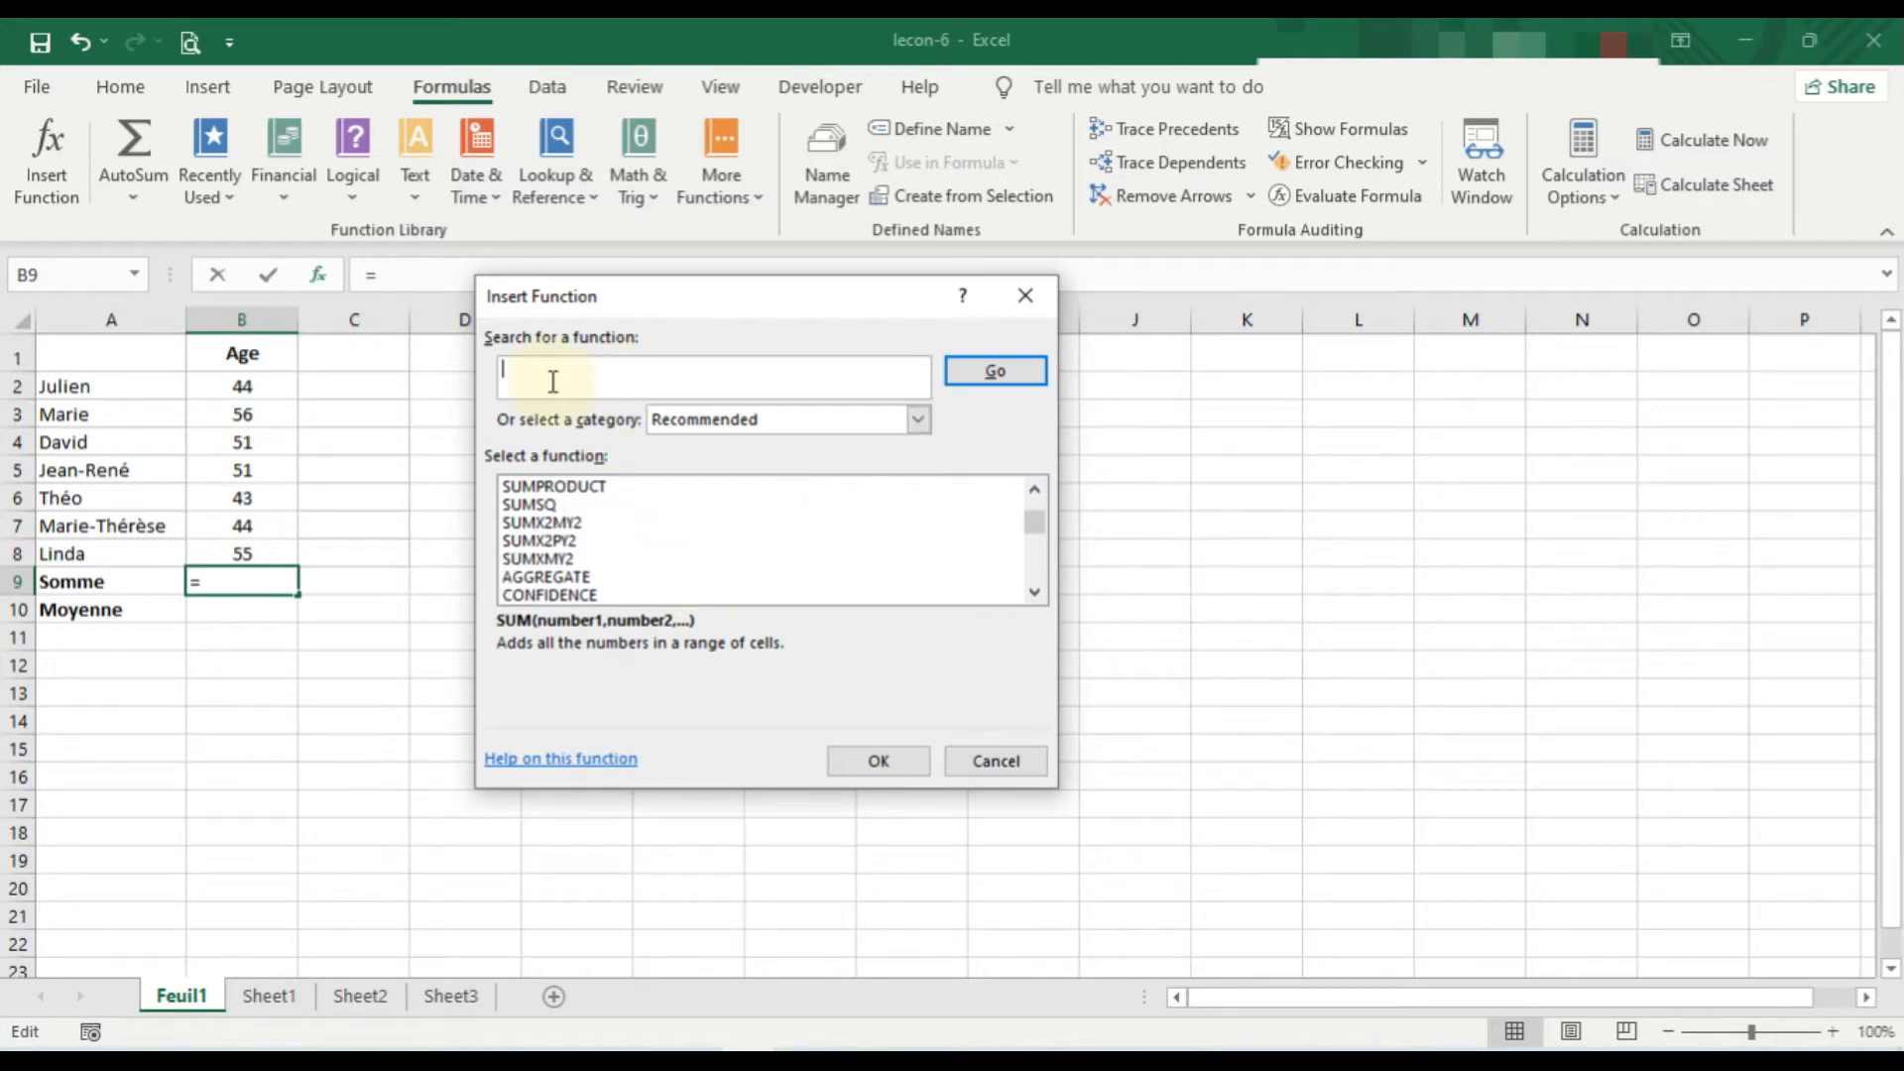
{"action": "type", "text": "Sum"}
{"action": "left_click", "coordinate": [997, 372]}
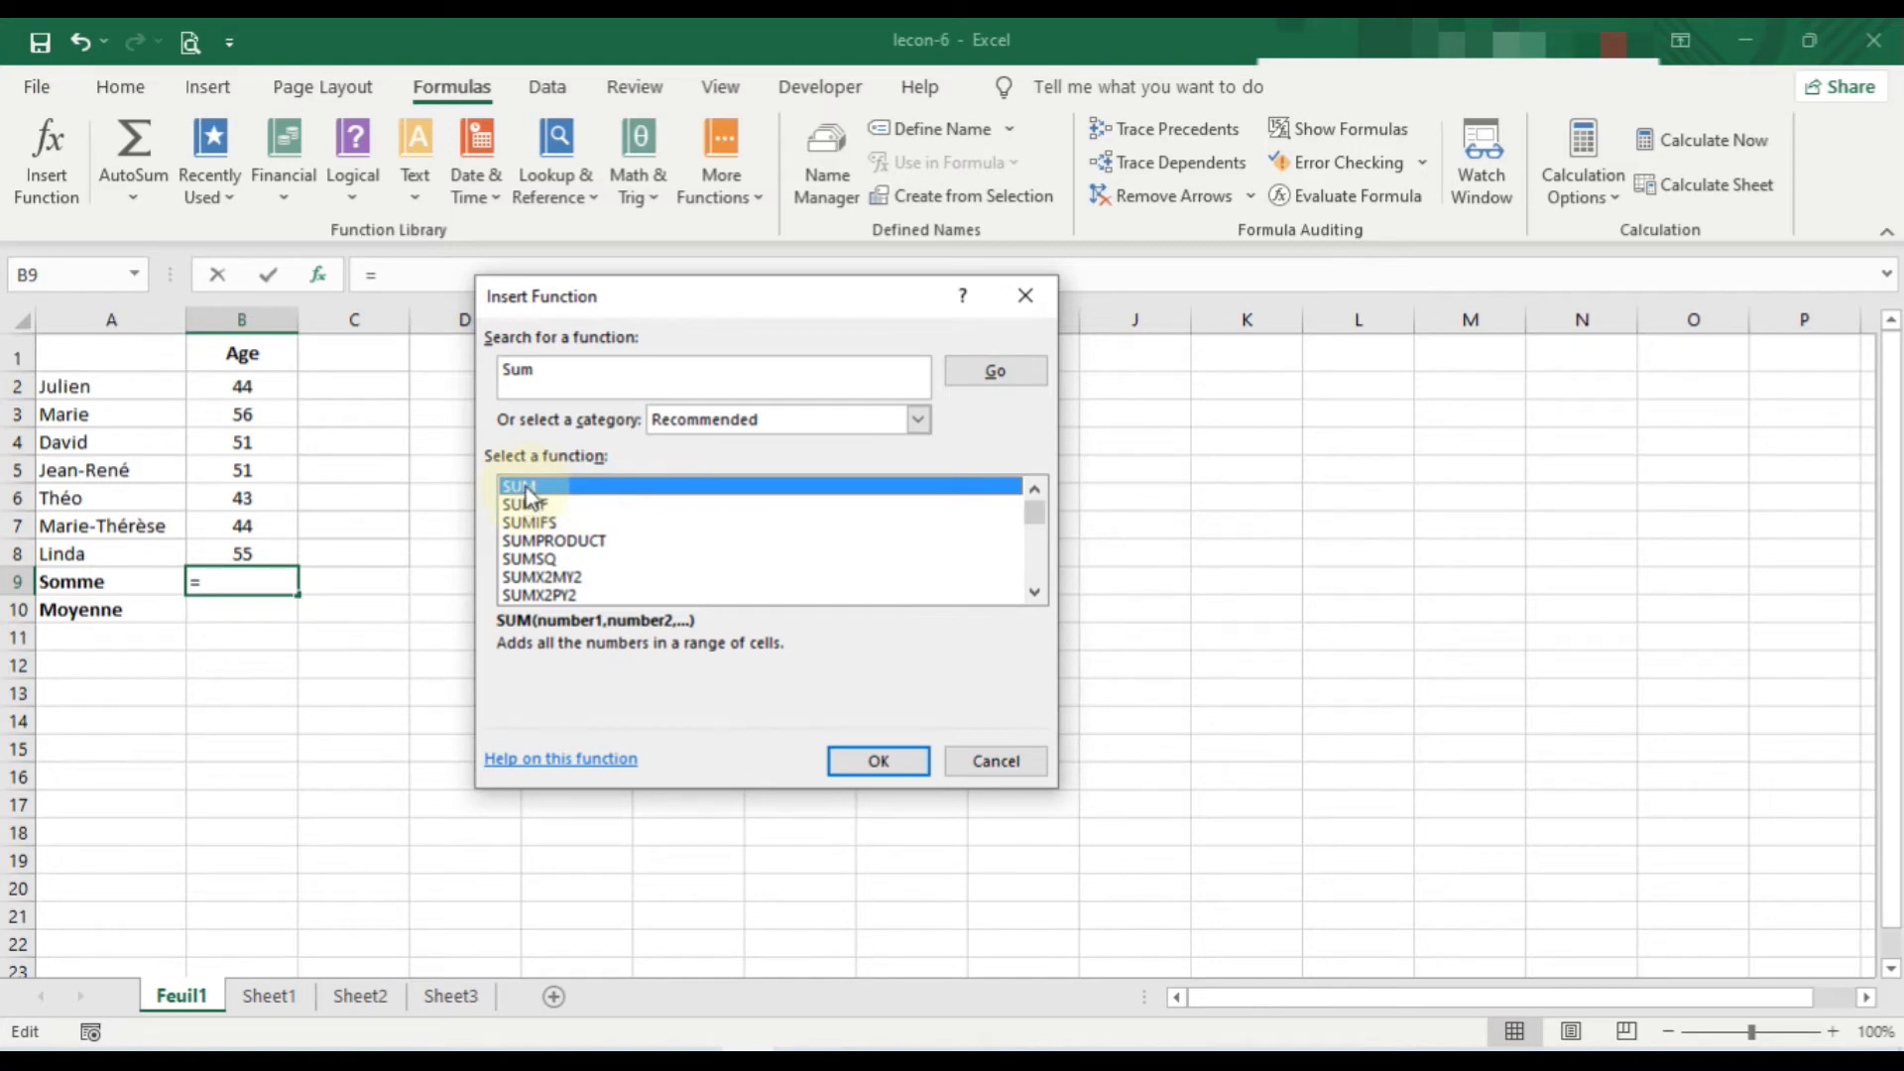
{"action": "left_click", "coordinate": [876, 764]}
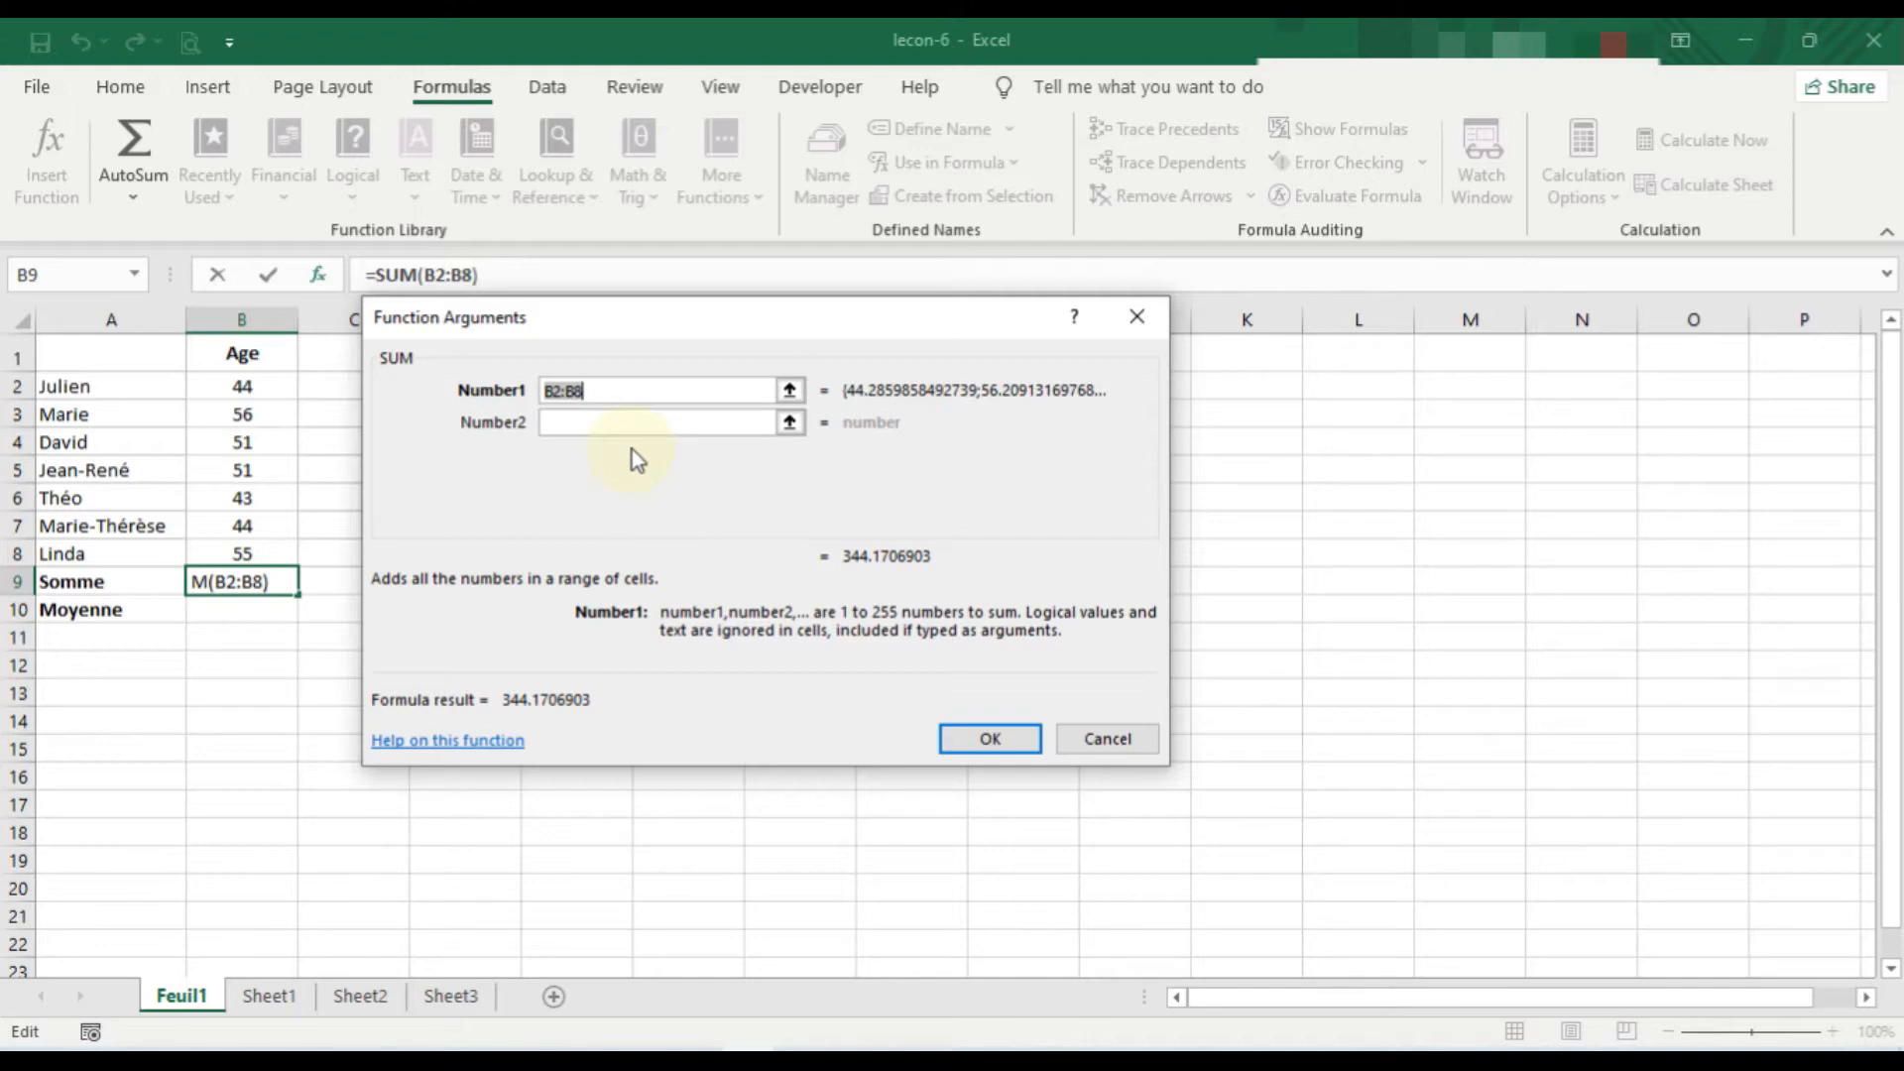
- Set the SUM function's first argument to the age range B2:B8 and complete the formula
{"action": "left_click", "coordinate": [790, 390]}
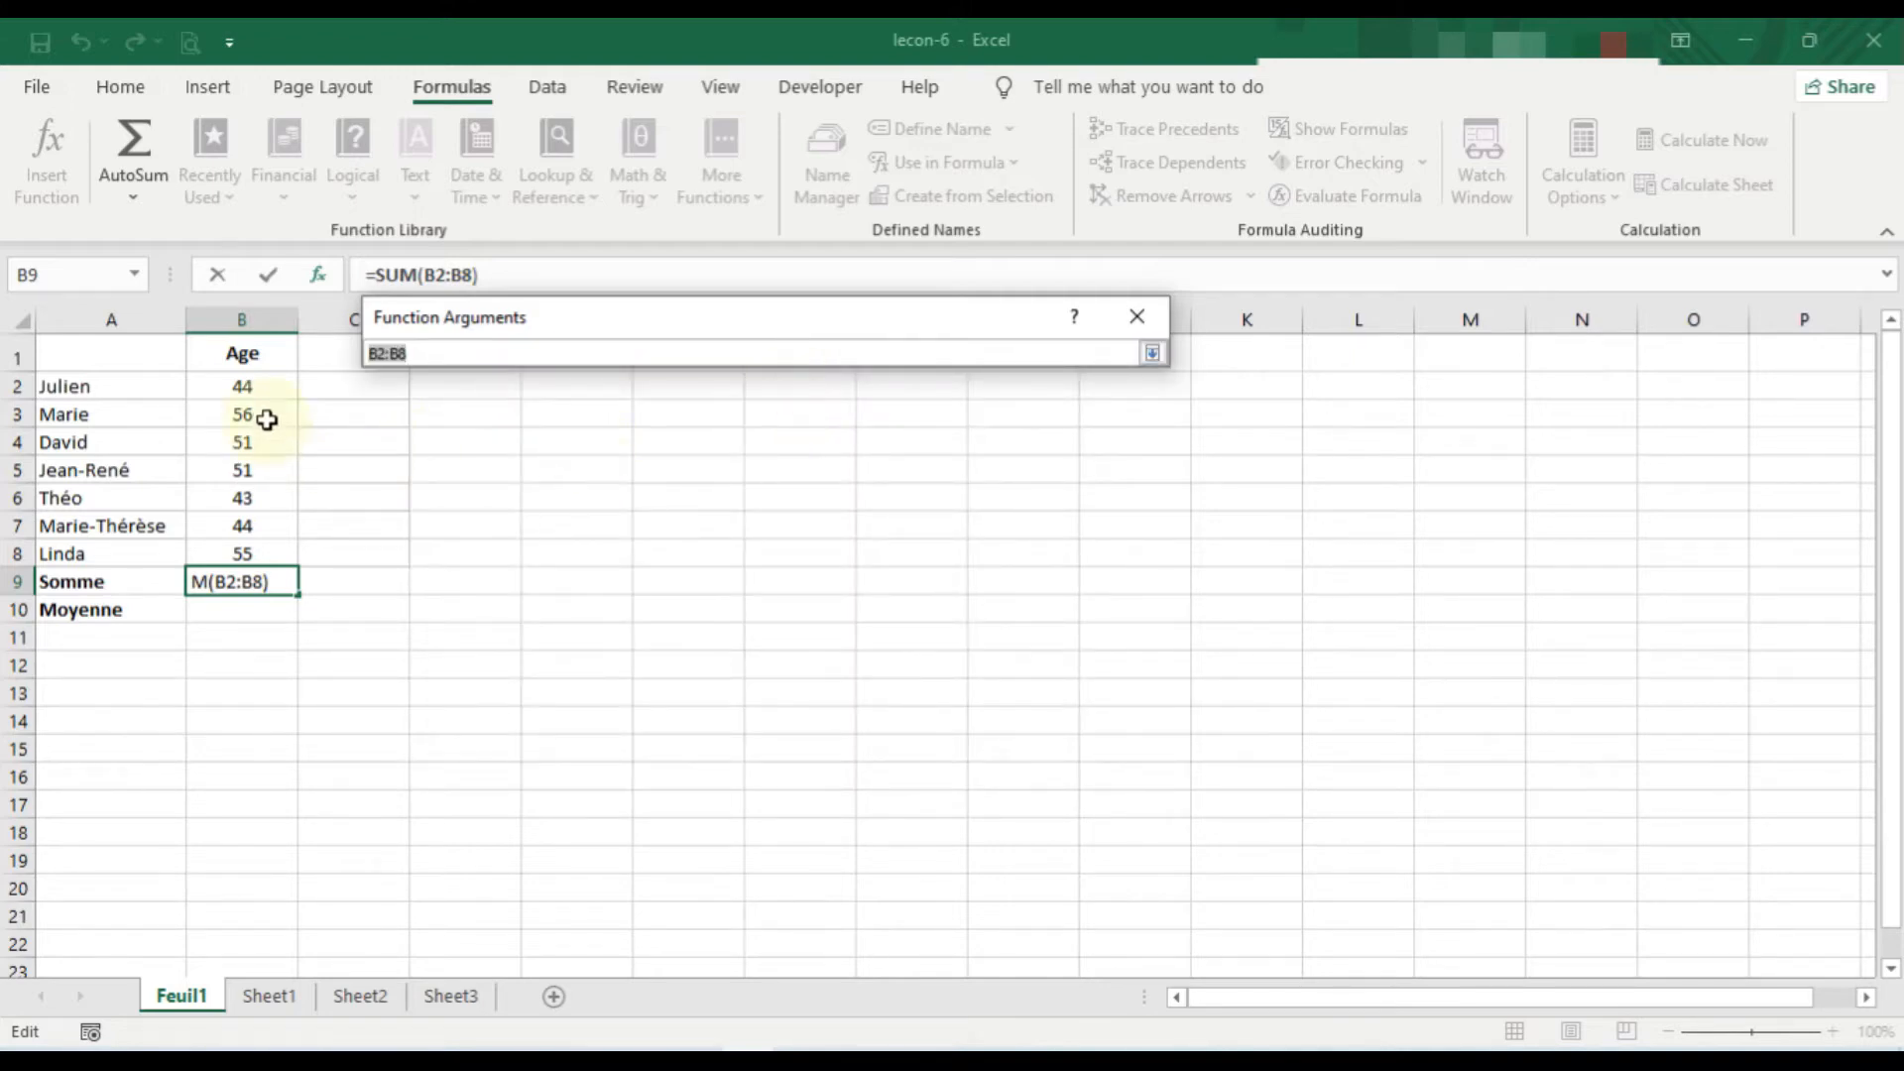
{"action": "left_click_drag", "start_coordinate": [245, 385], "coordinate": [246, 544]}
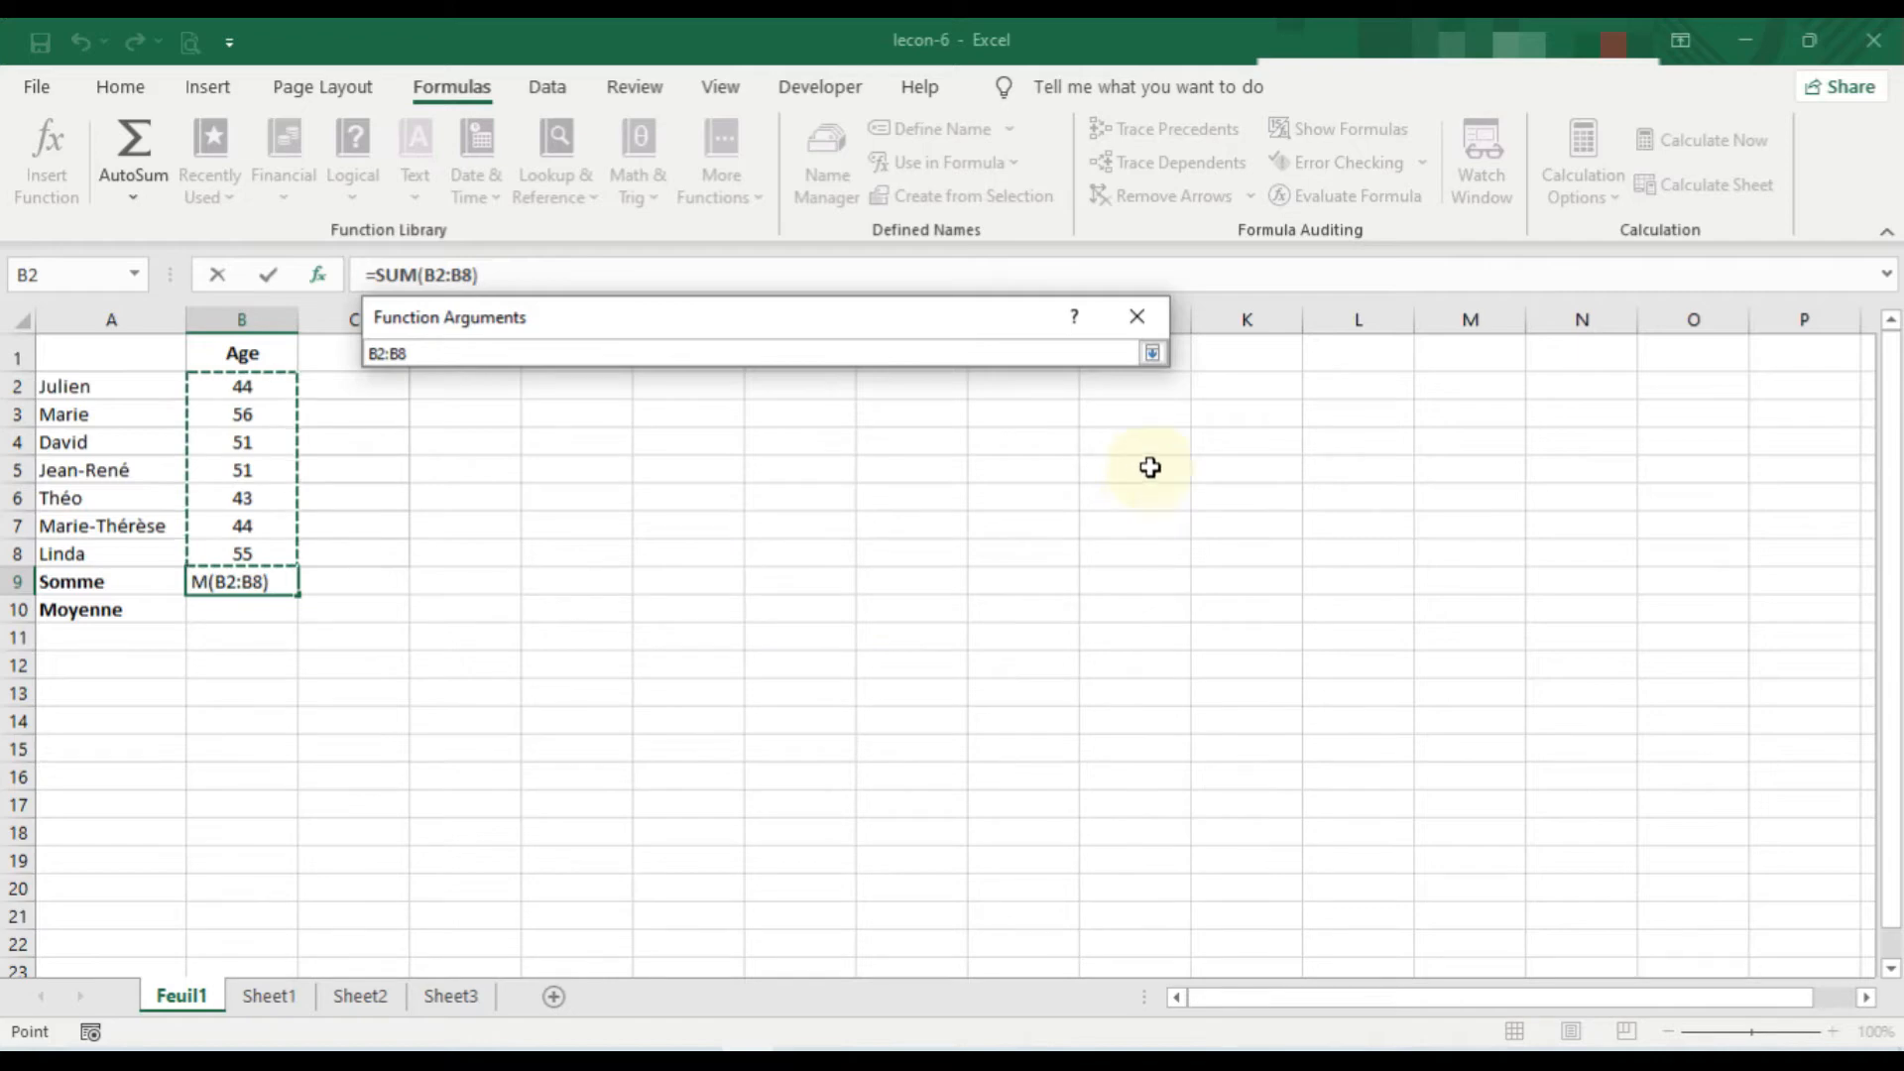
{"action": "left_click", "coordinate": [1152, 353]}
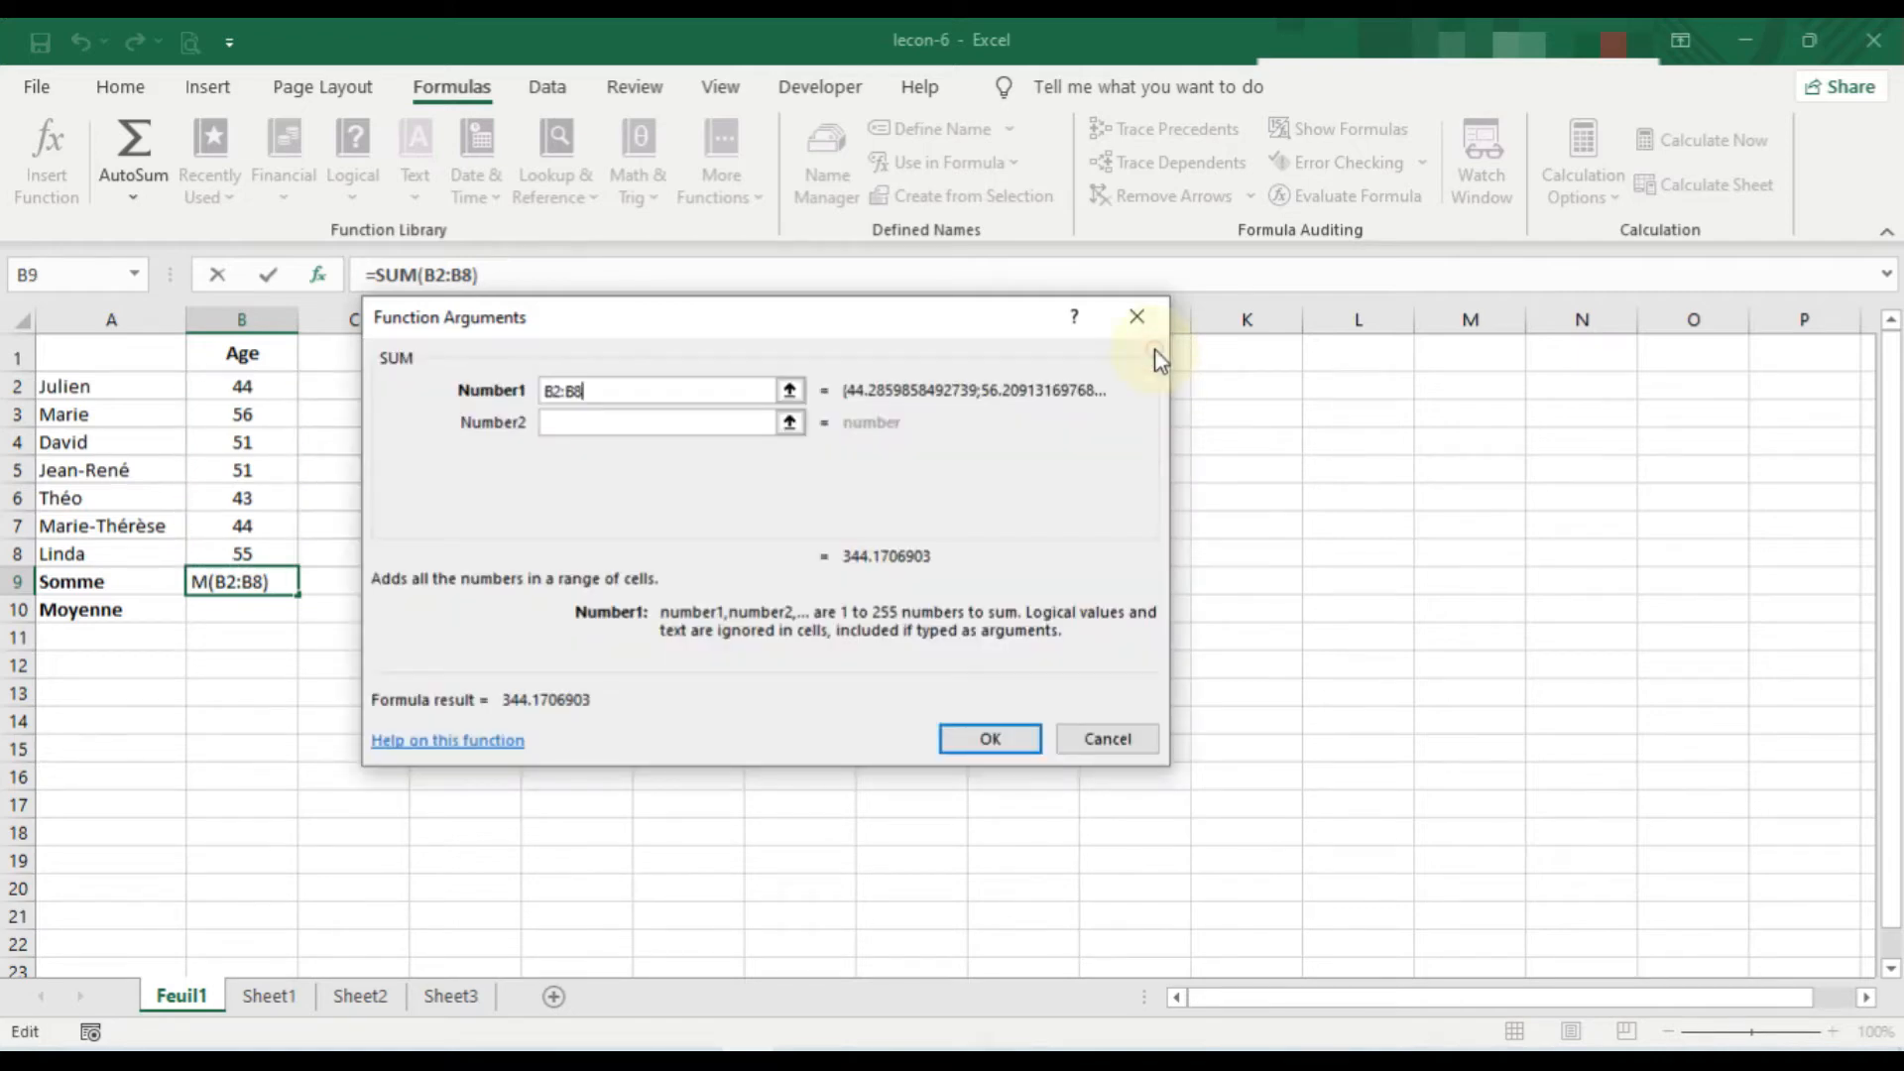
{"action": "left_click", "coordinate": [990, 739]}
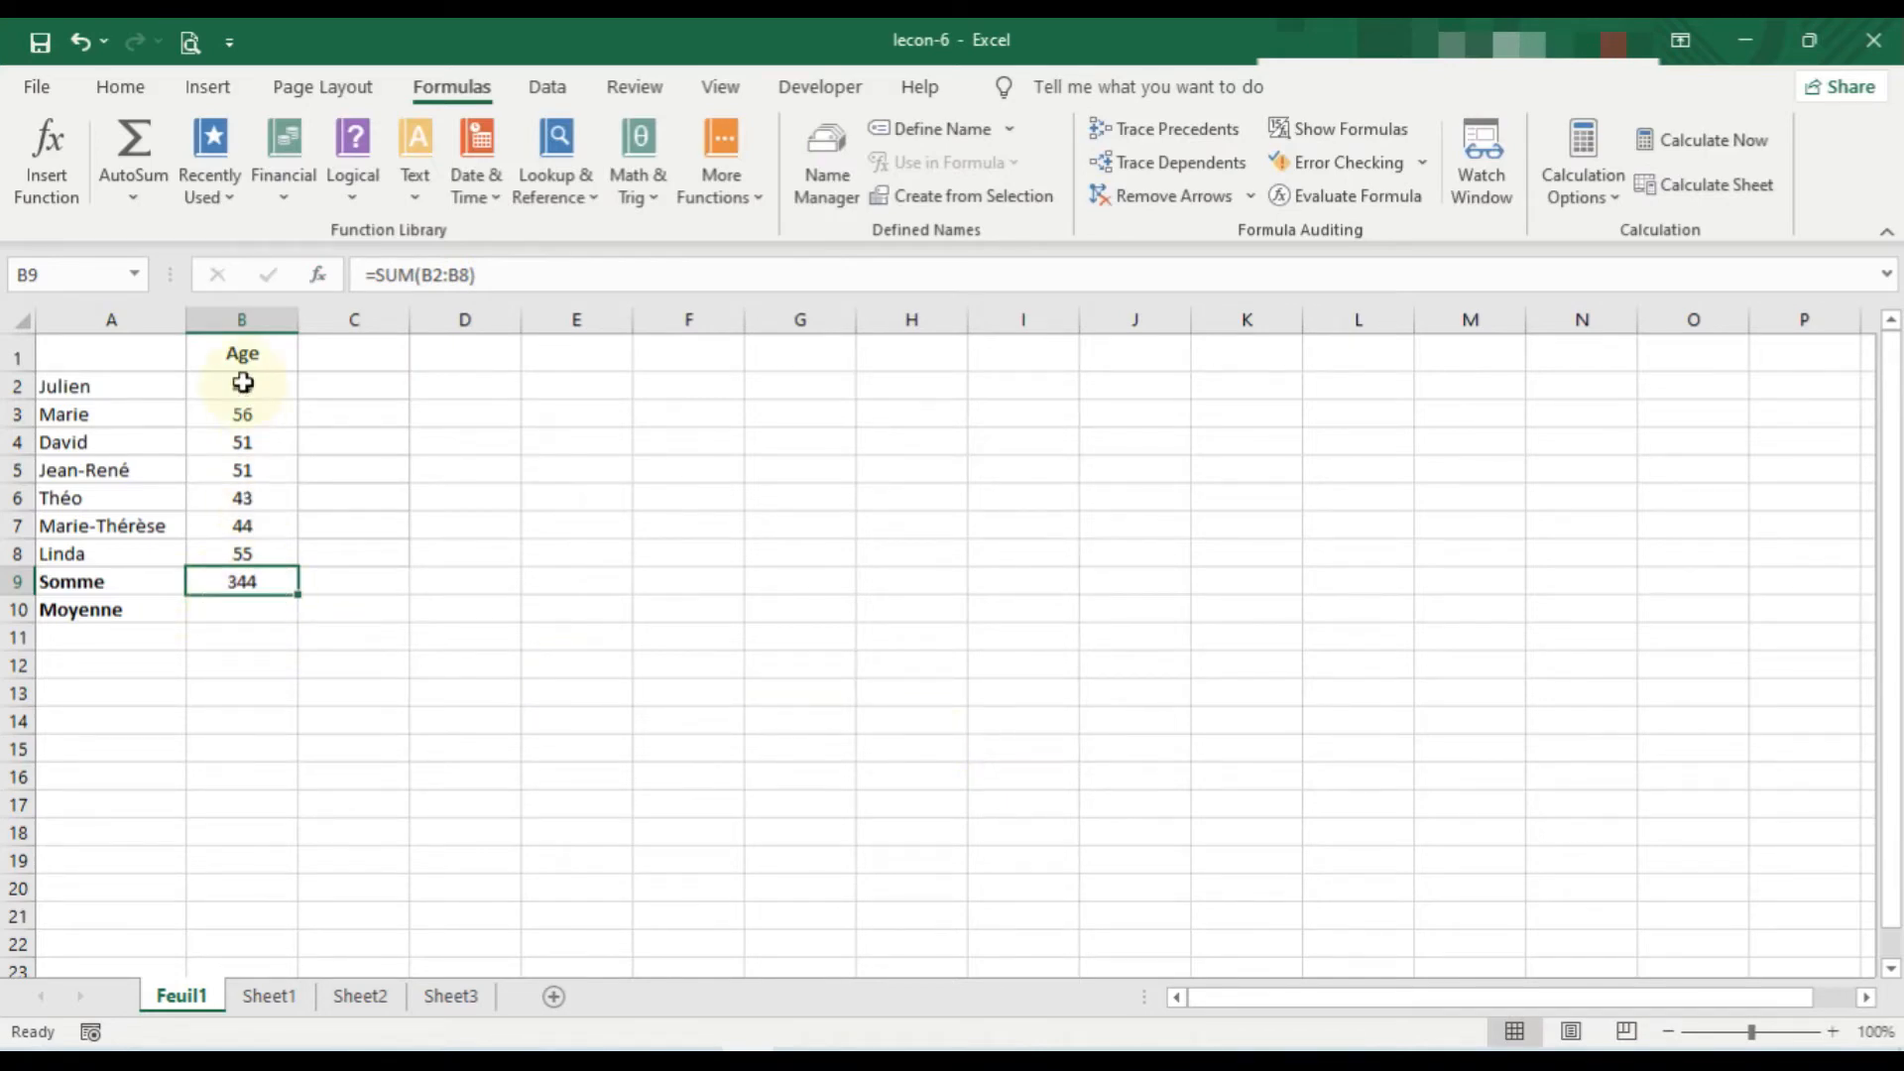
- Search the function list for "average" and insert the AVERAGE function in the Moyenne cell B10
{"action": "left_click", "coordinate": [261, 607]}
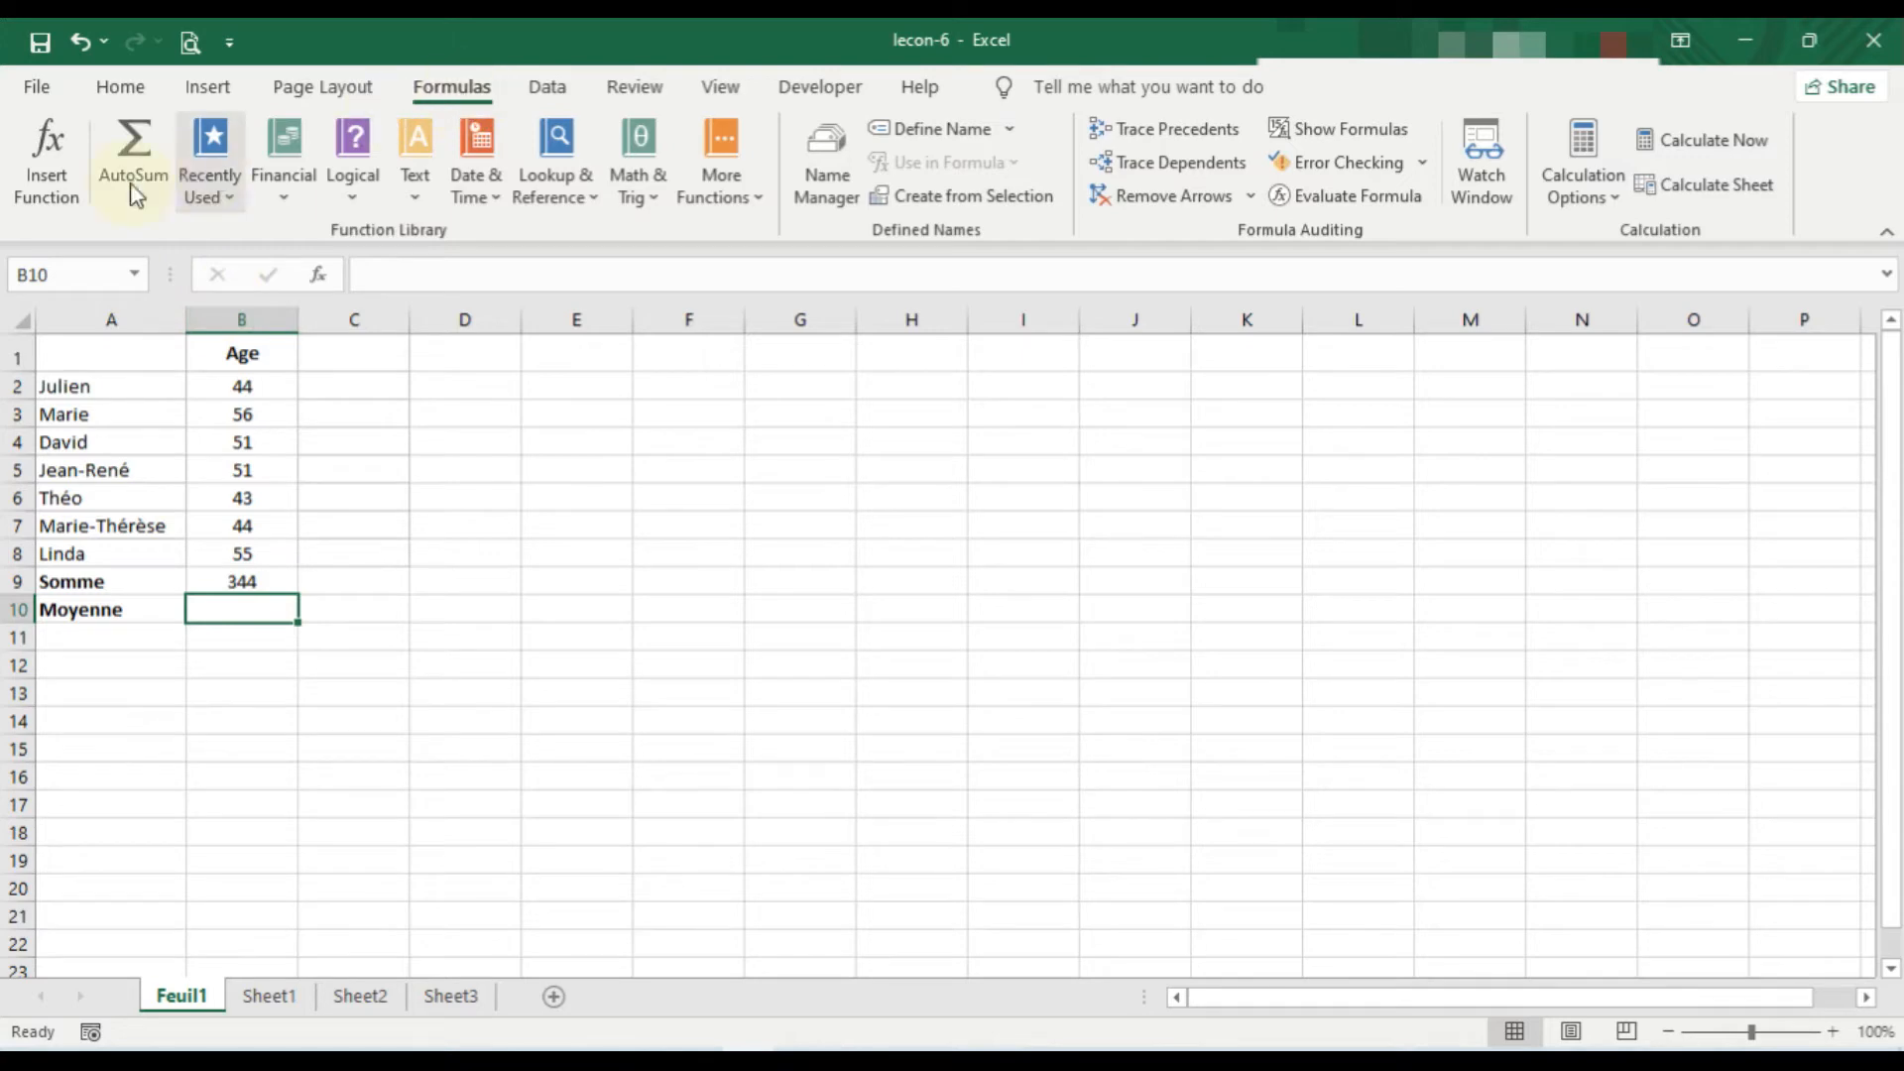
{"action": "left_click", "coordinate": [41, 179]}
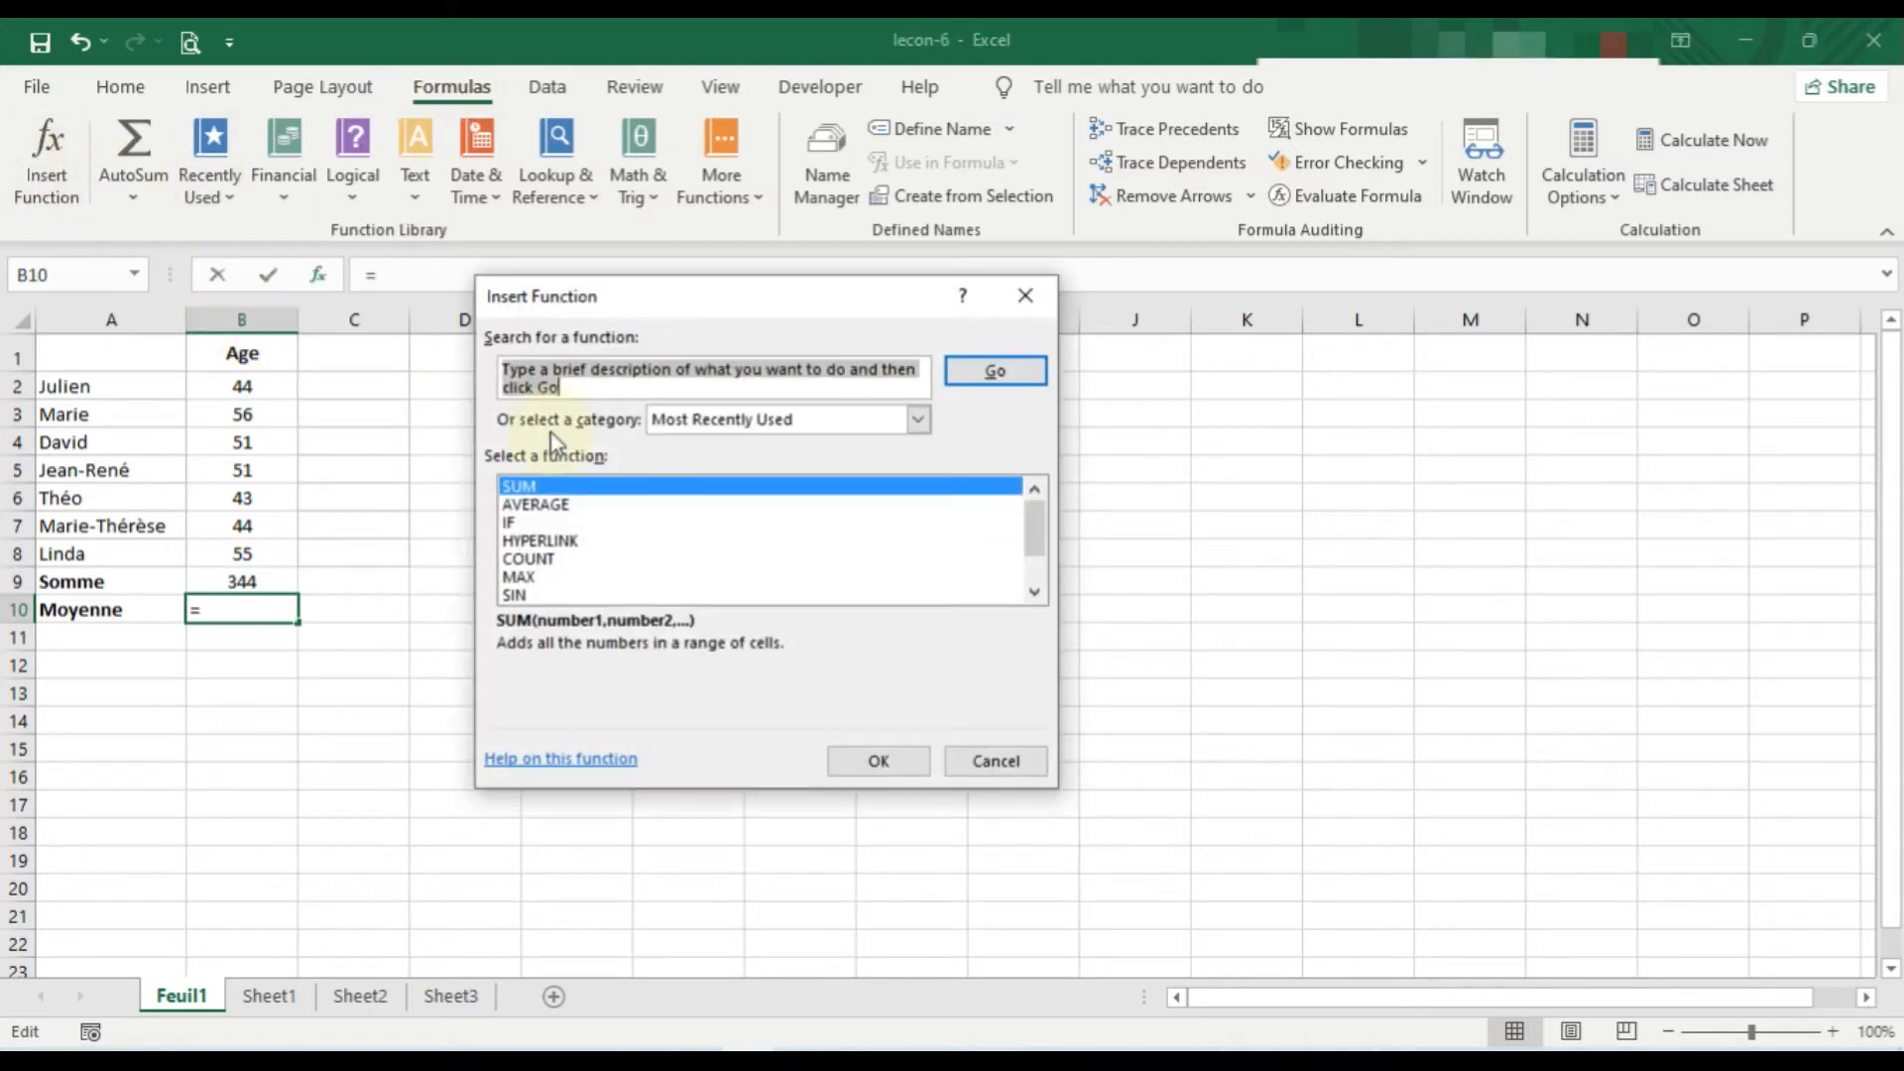
{"action": "left_click", "coordinate": [592, 384]}
{"action": "triple_click", "coordinate": [592, 385]}
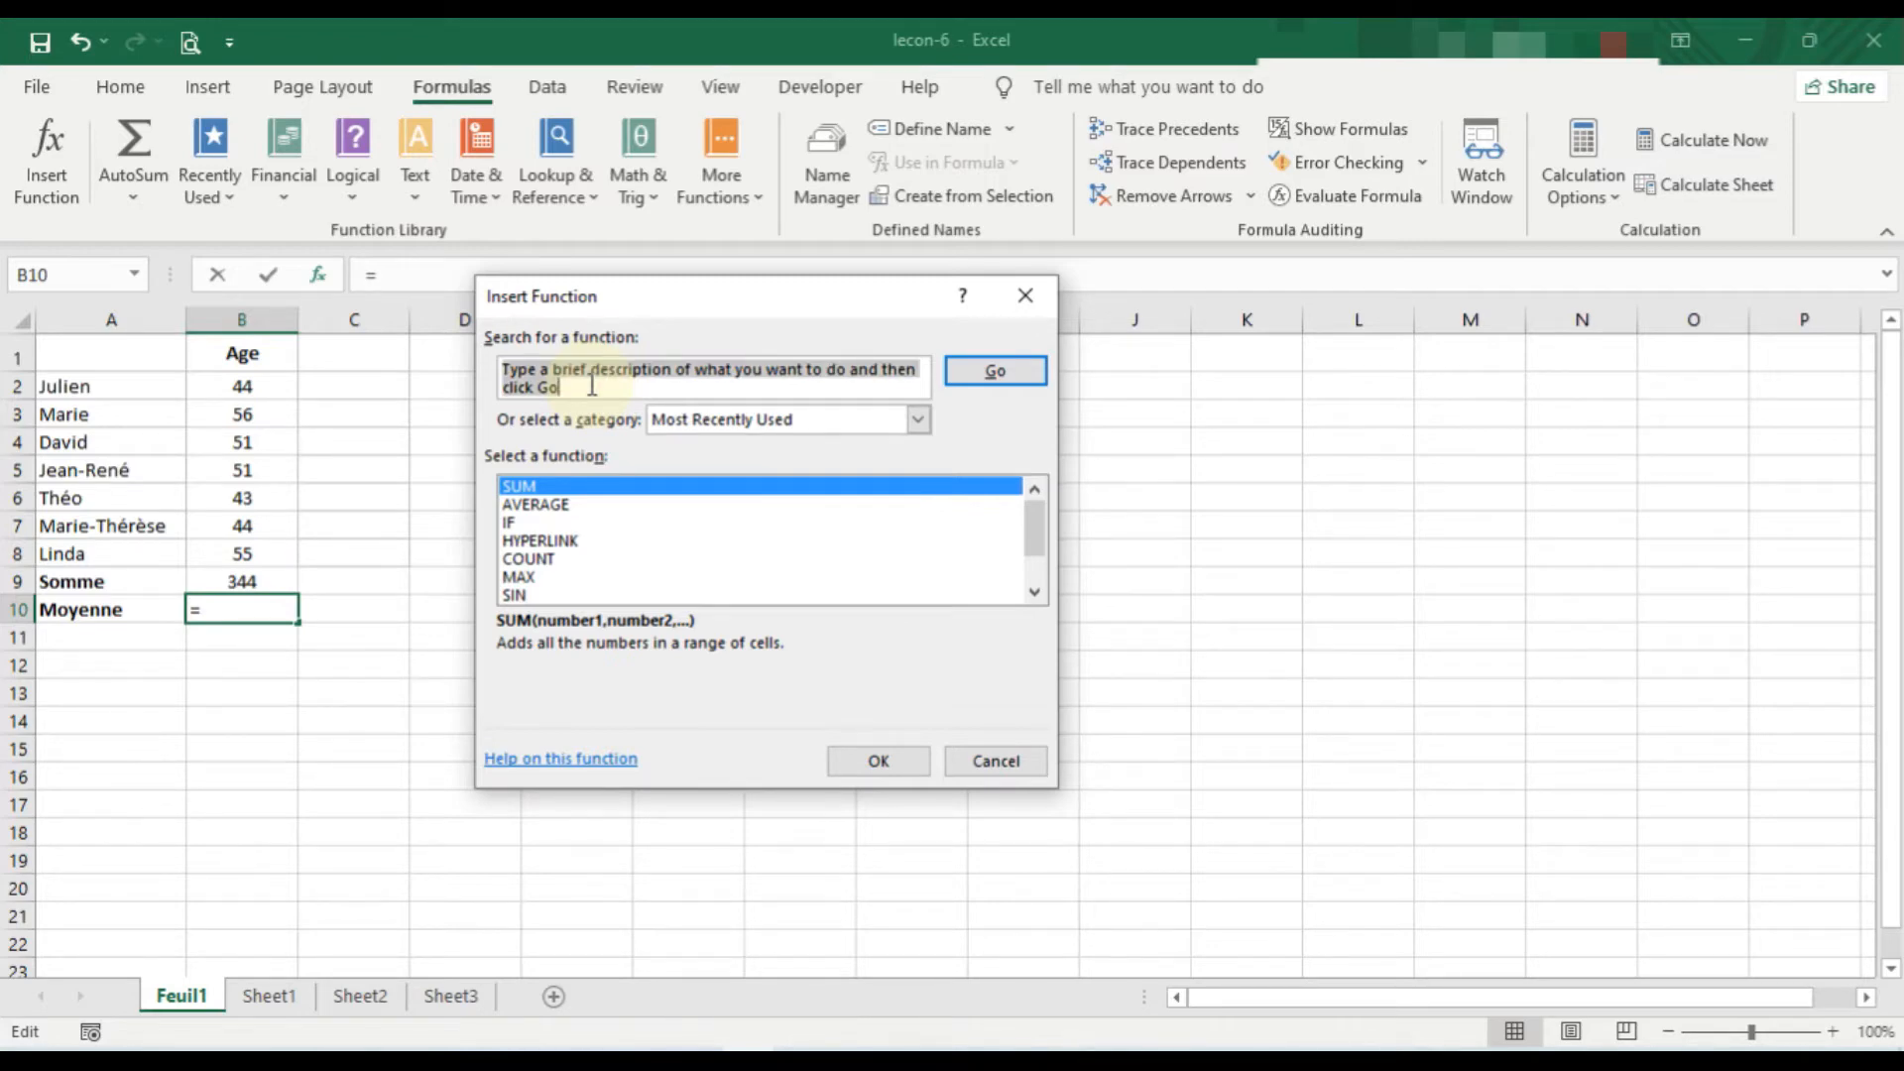
{"action": "type", "text": "average"}
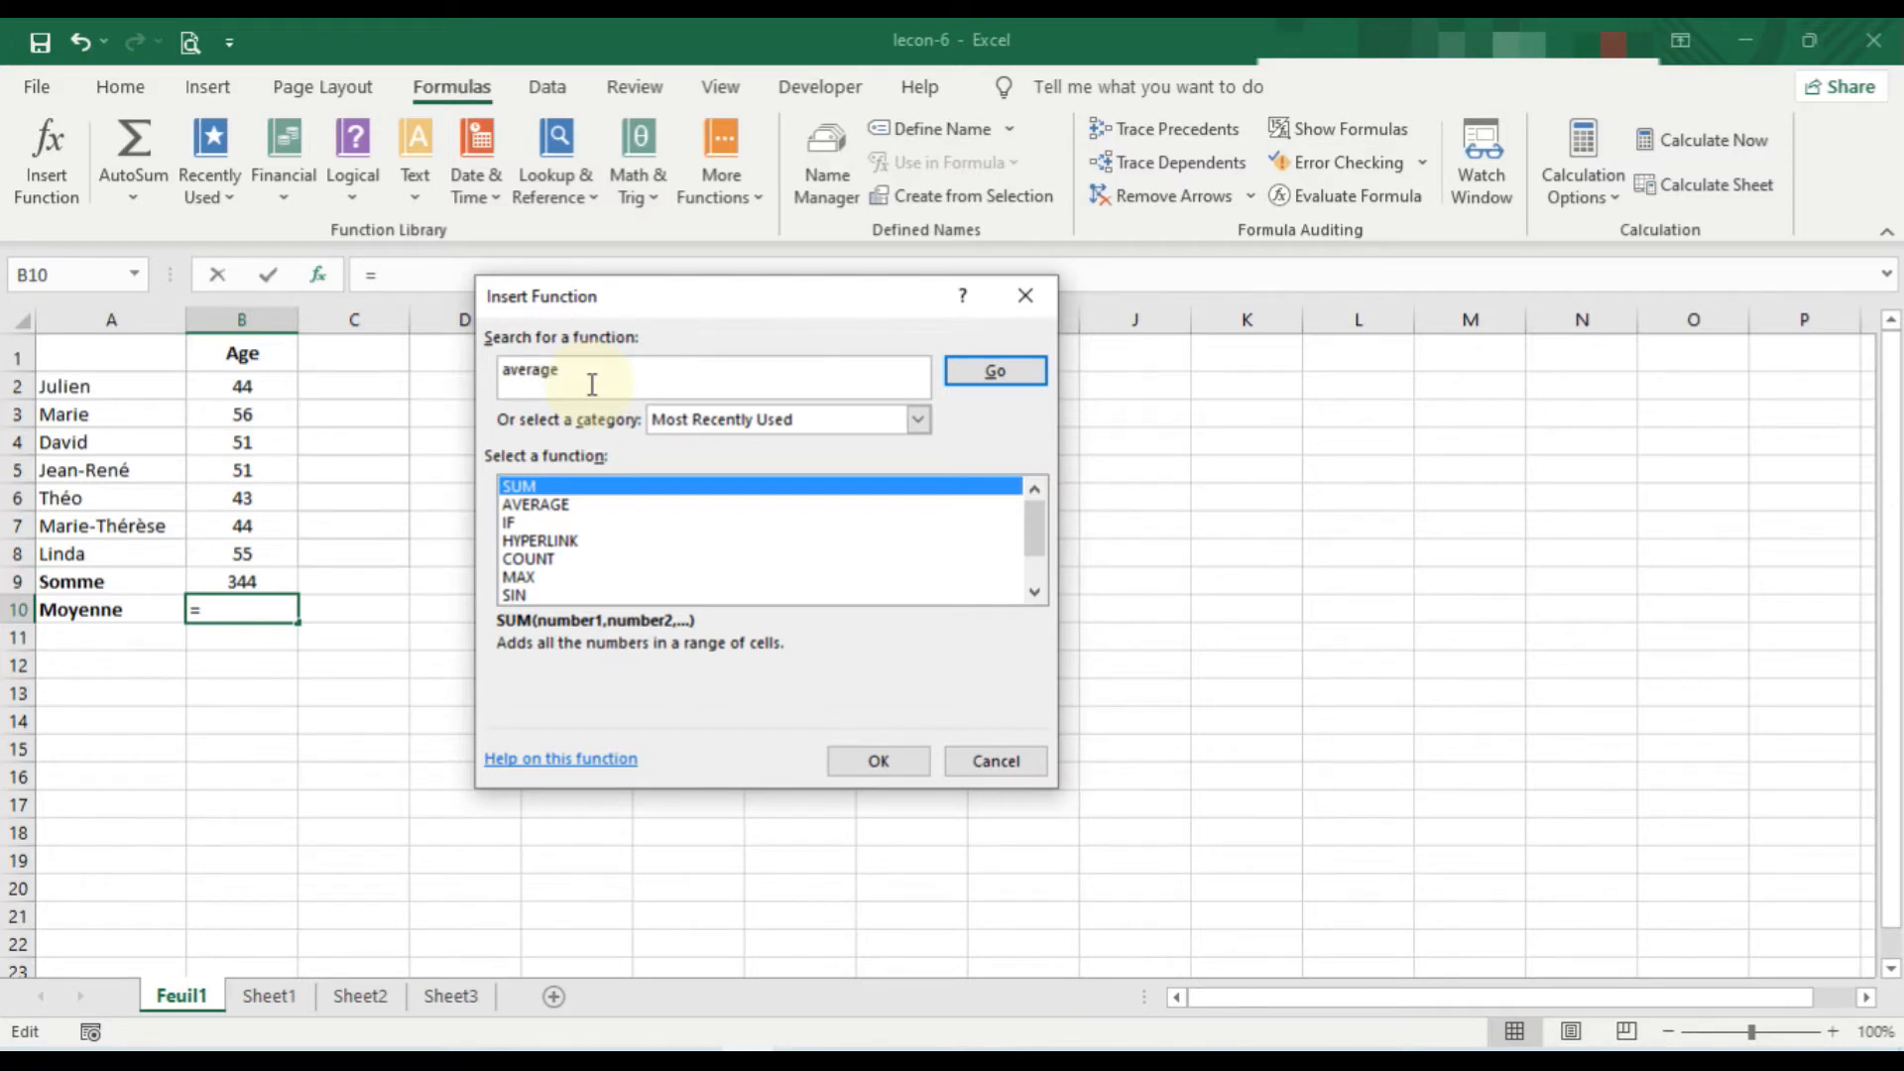
{"action": "left_click", "coordinate": [980, 375]}
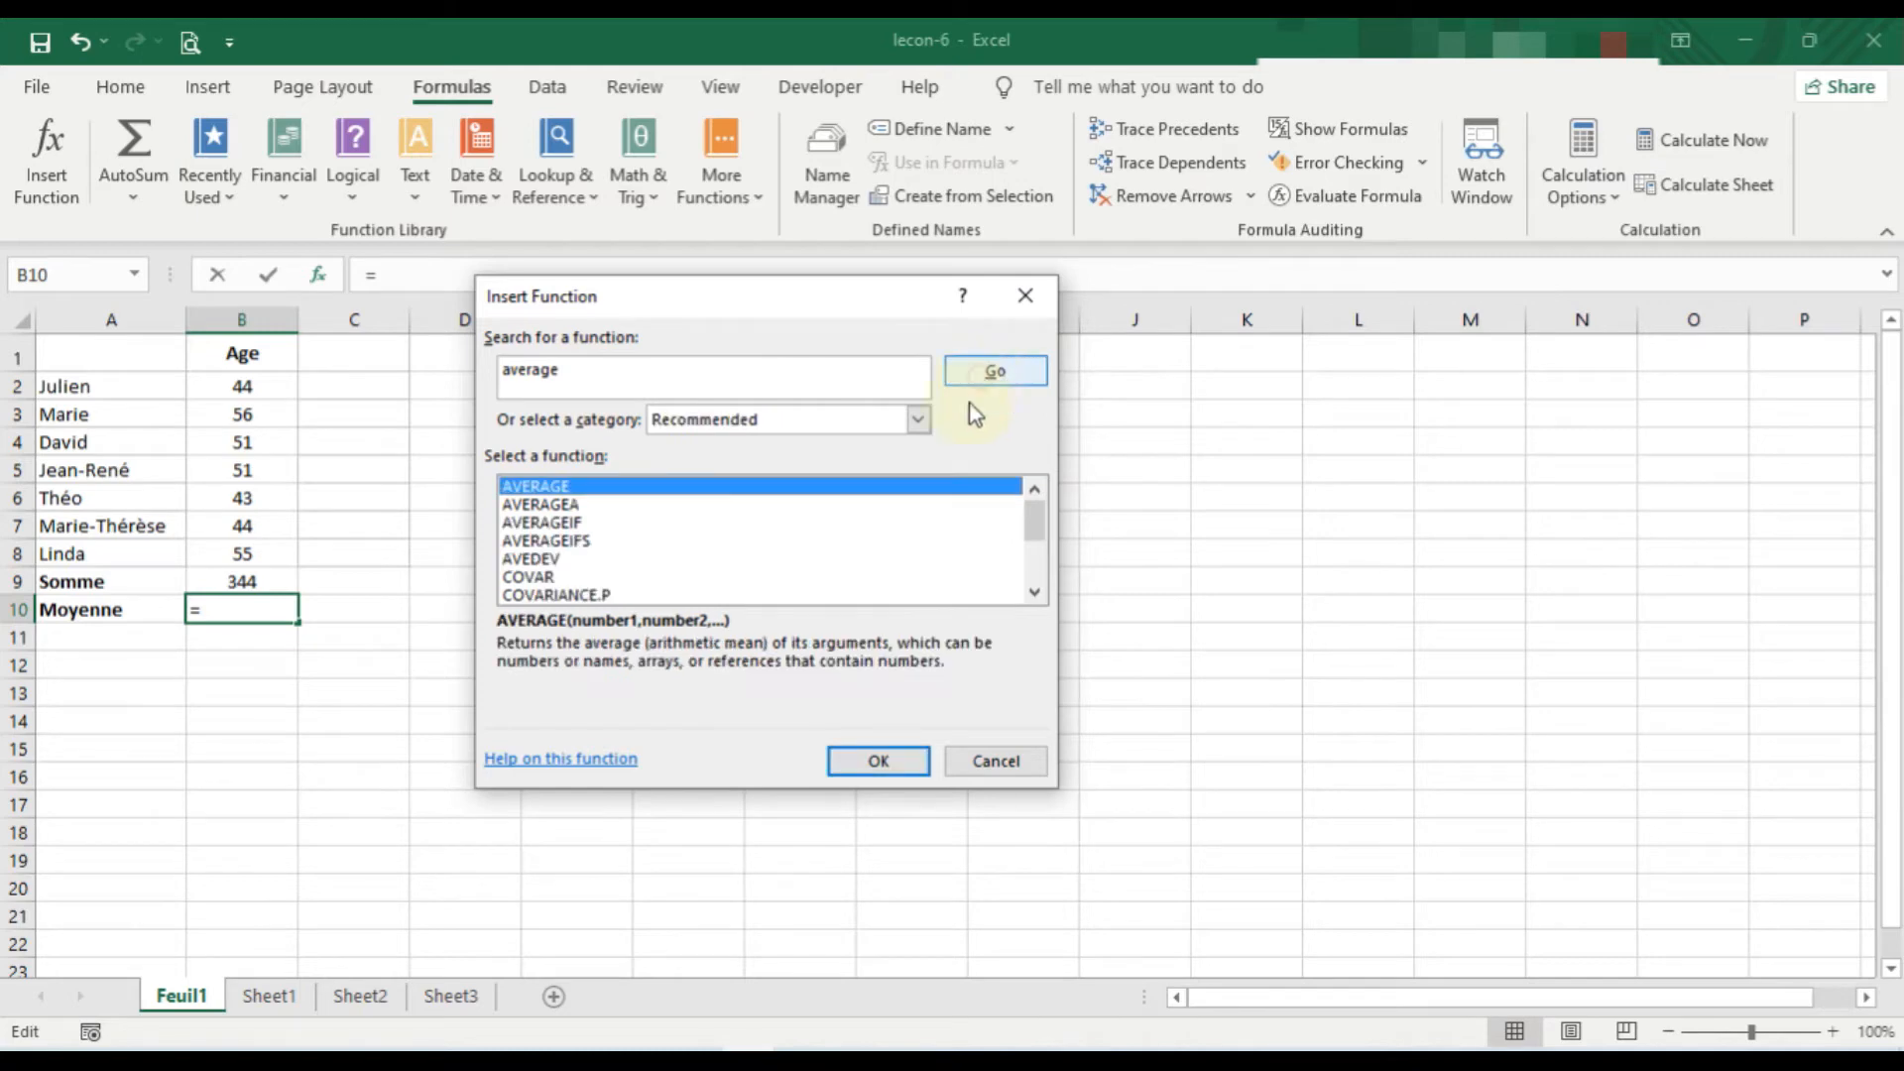
{"action": "left_click", "coordinate": [546, 488]}
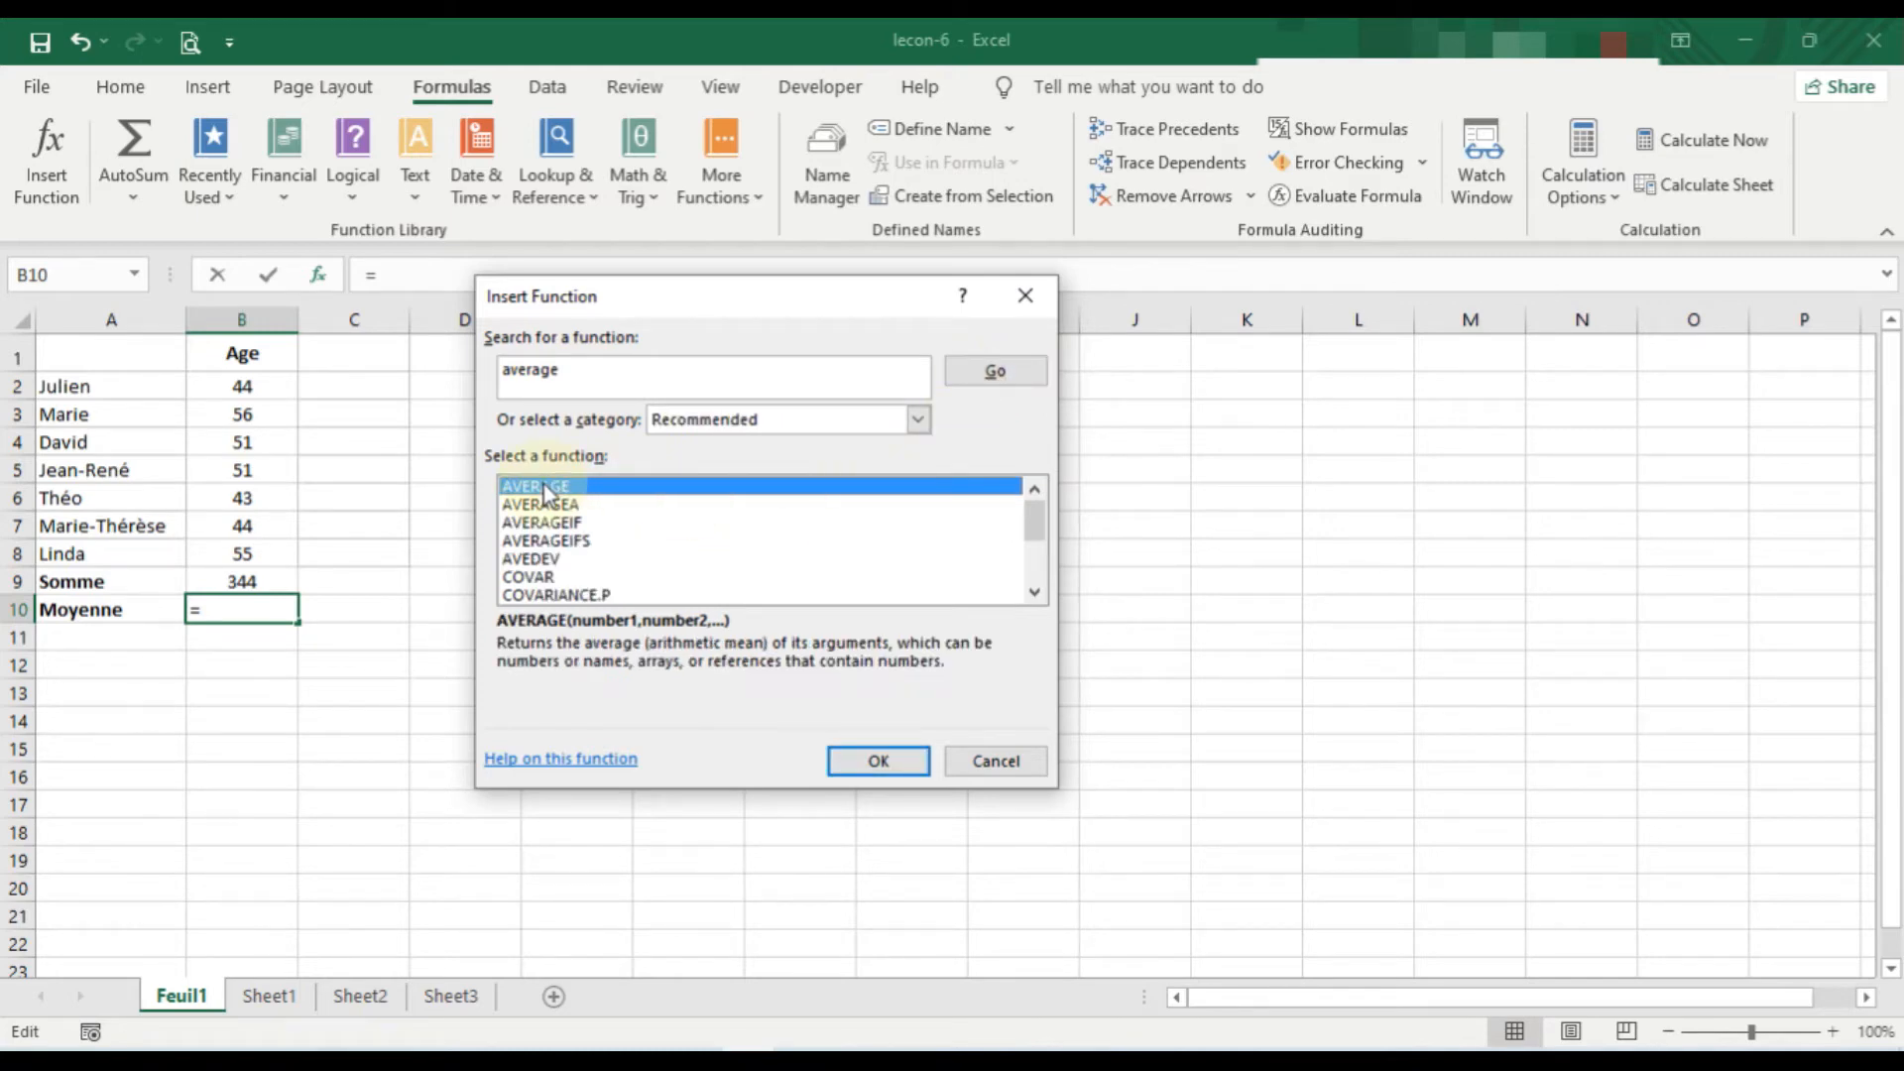
{"action": "double_click", "coordinate": [552, 490]}
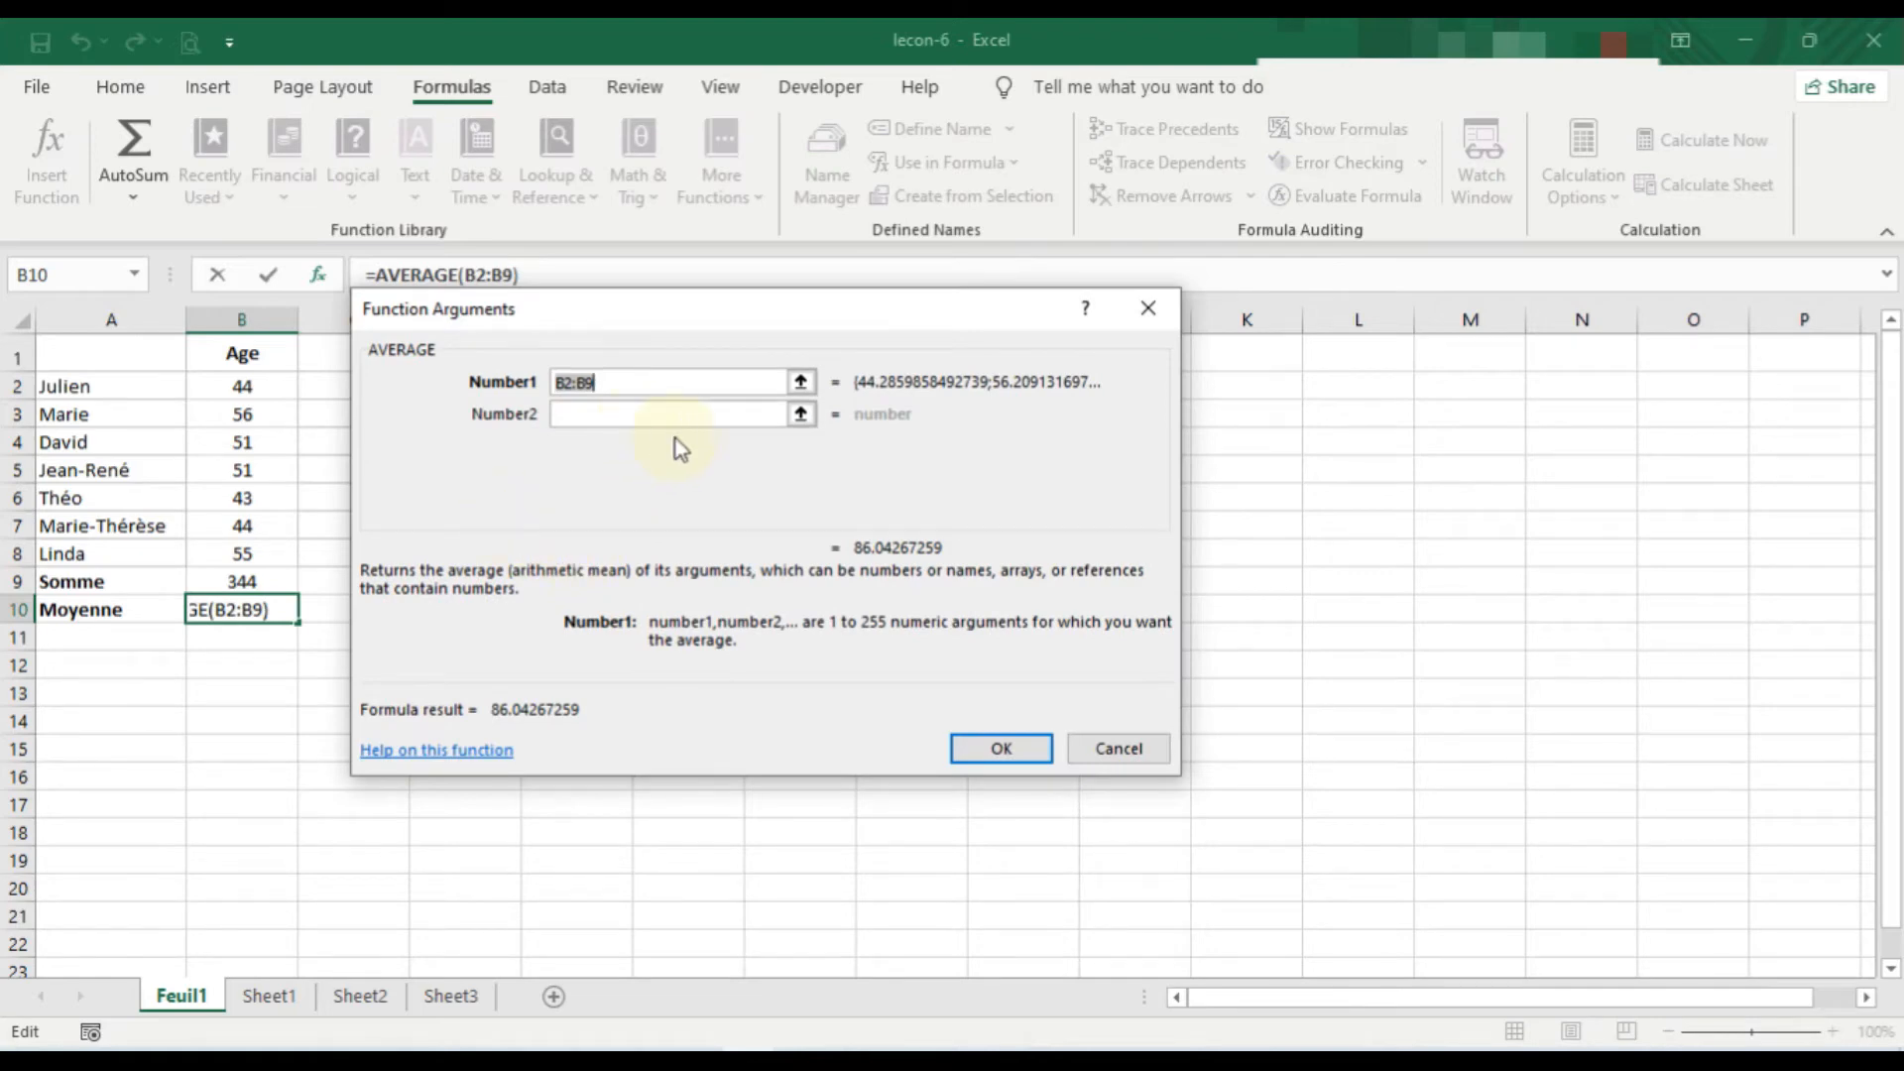
- Set the AVERAGE function's first argument to the age range B2:B8, leaving out the Somme row, and complete the formula
{"action": "left_click", "coordinate": [802, 383]}
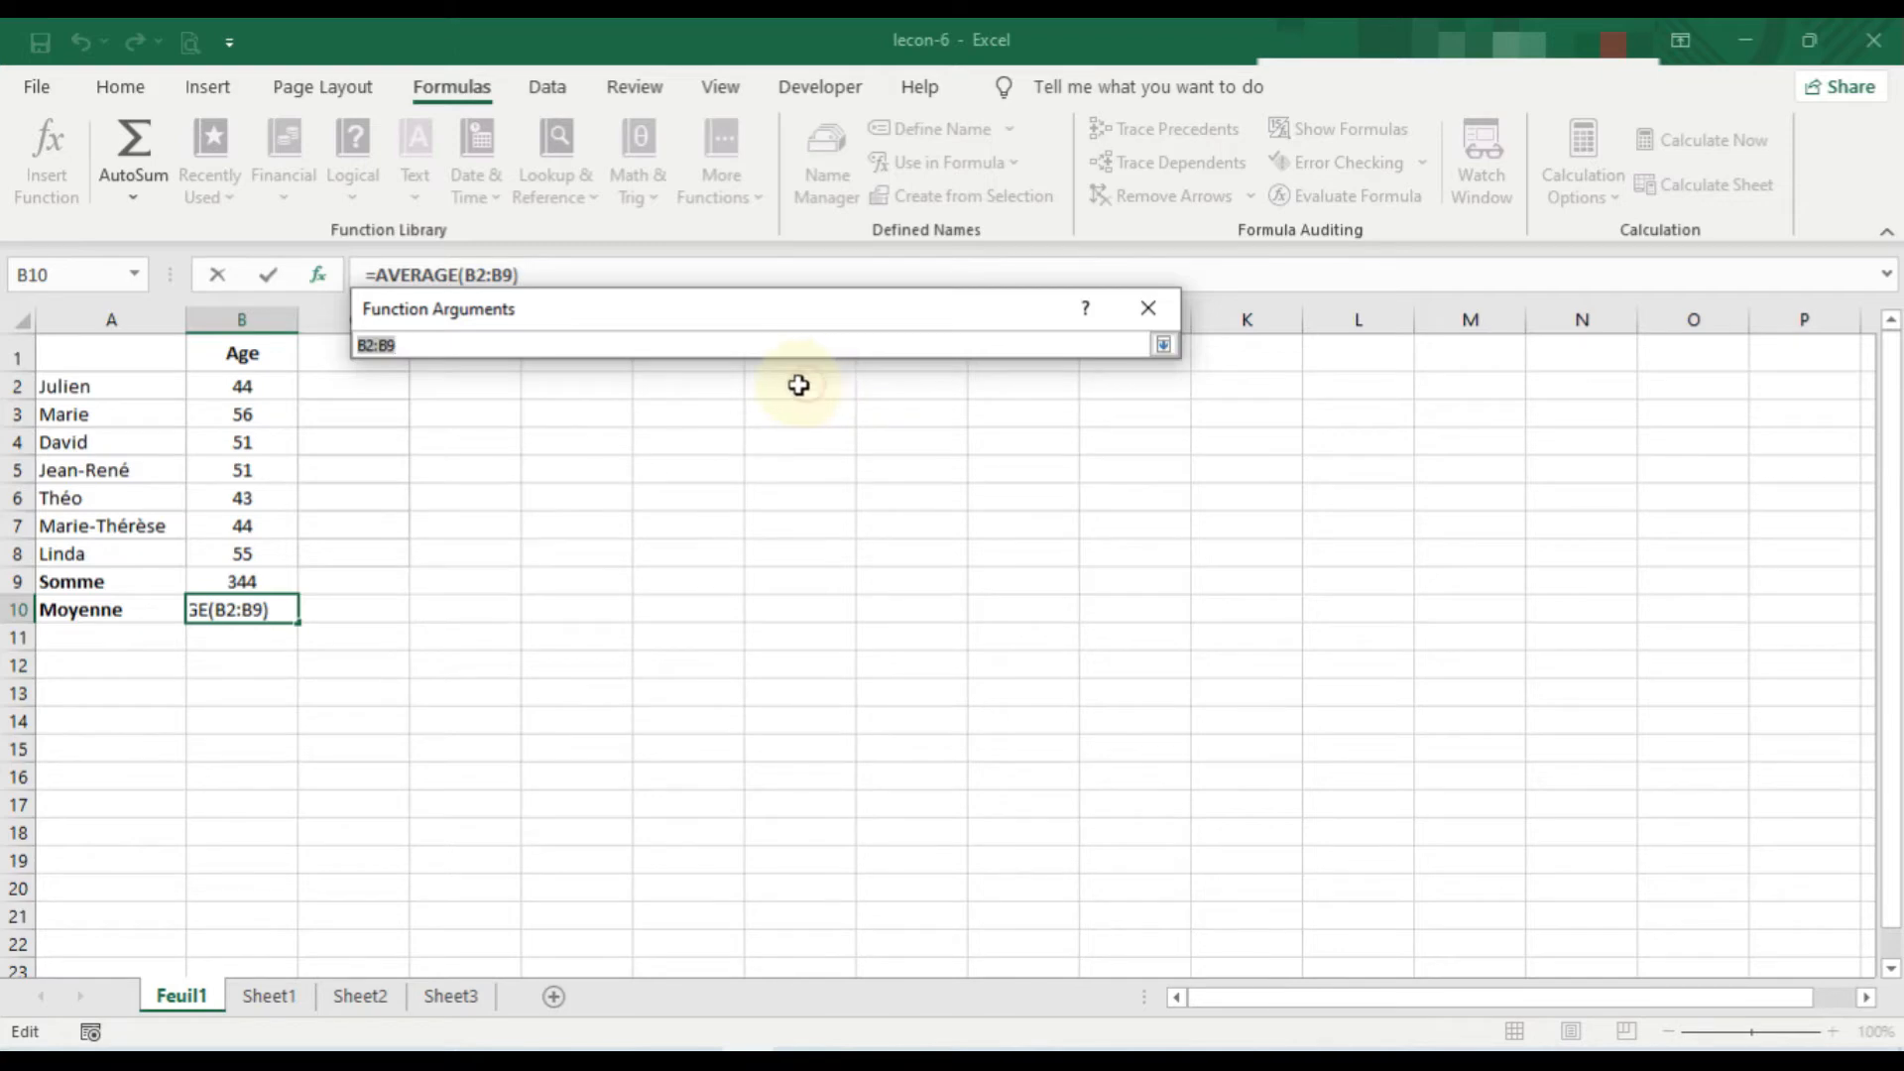
{"action": "left_click_drag", "start_coordinate": [258, 384], "coordinate": [247, 546]}
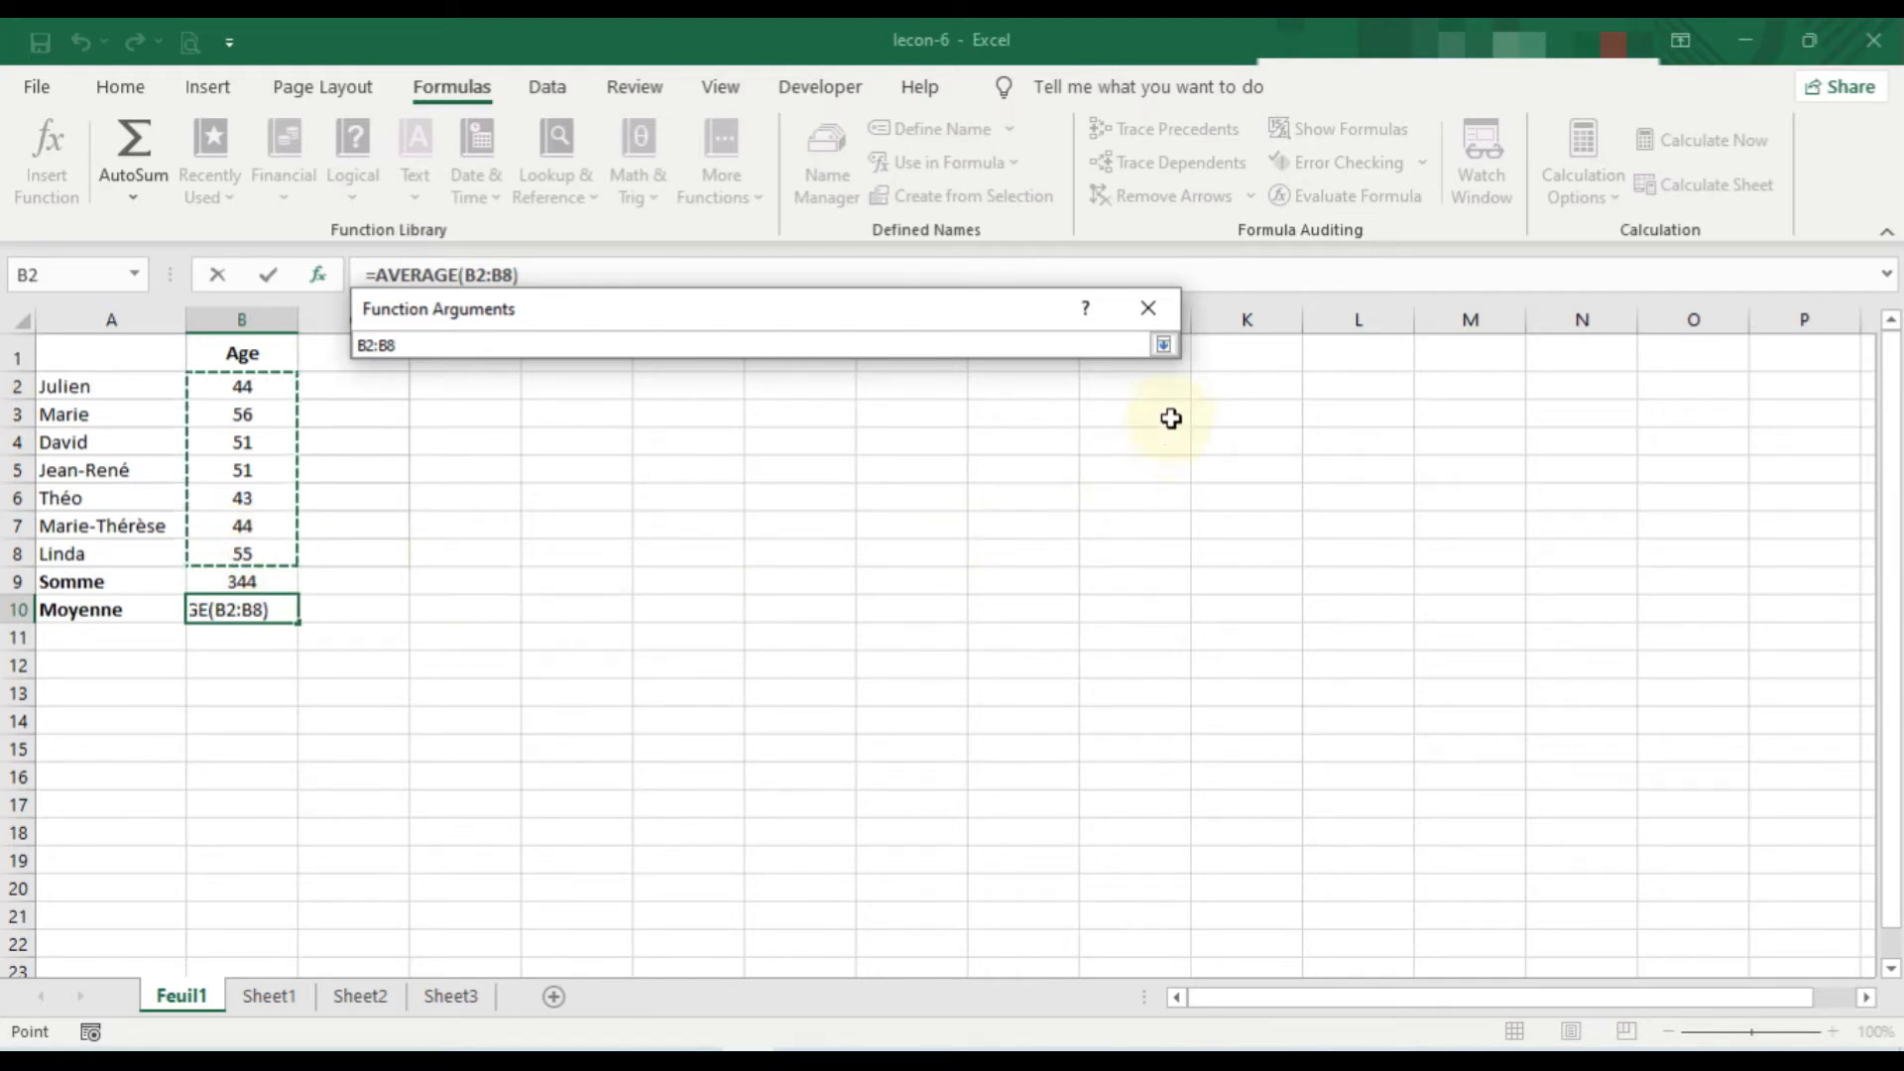
{"action": "left_click", "coordinate": [1163, 345]}
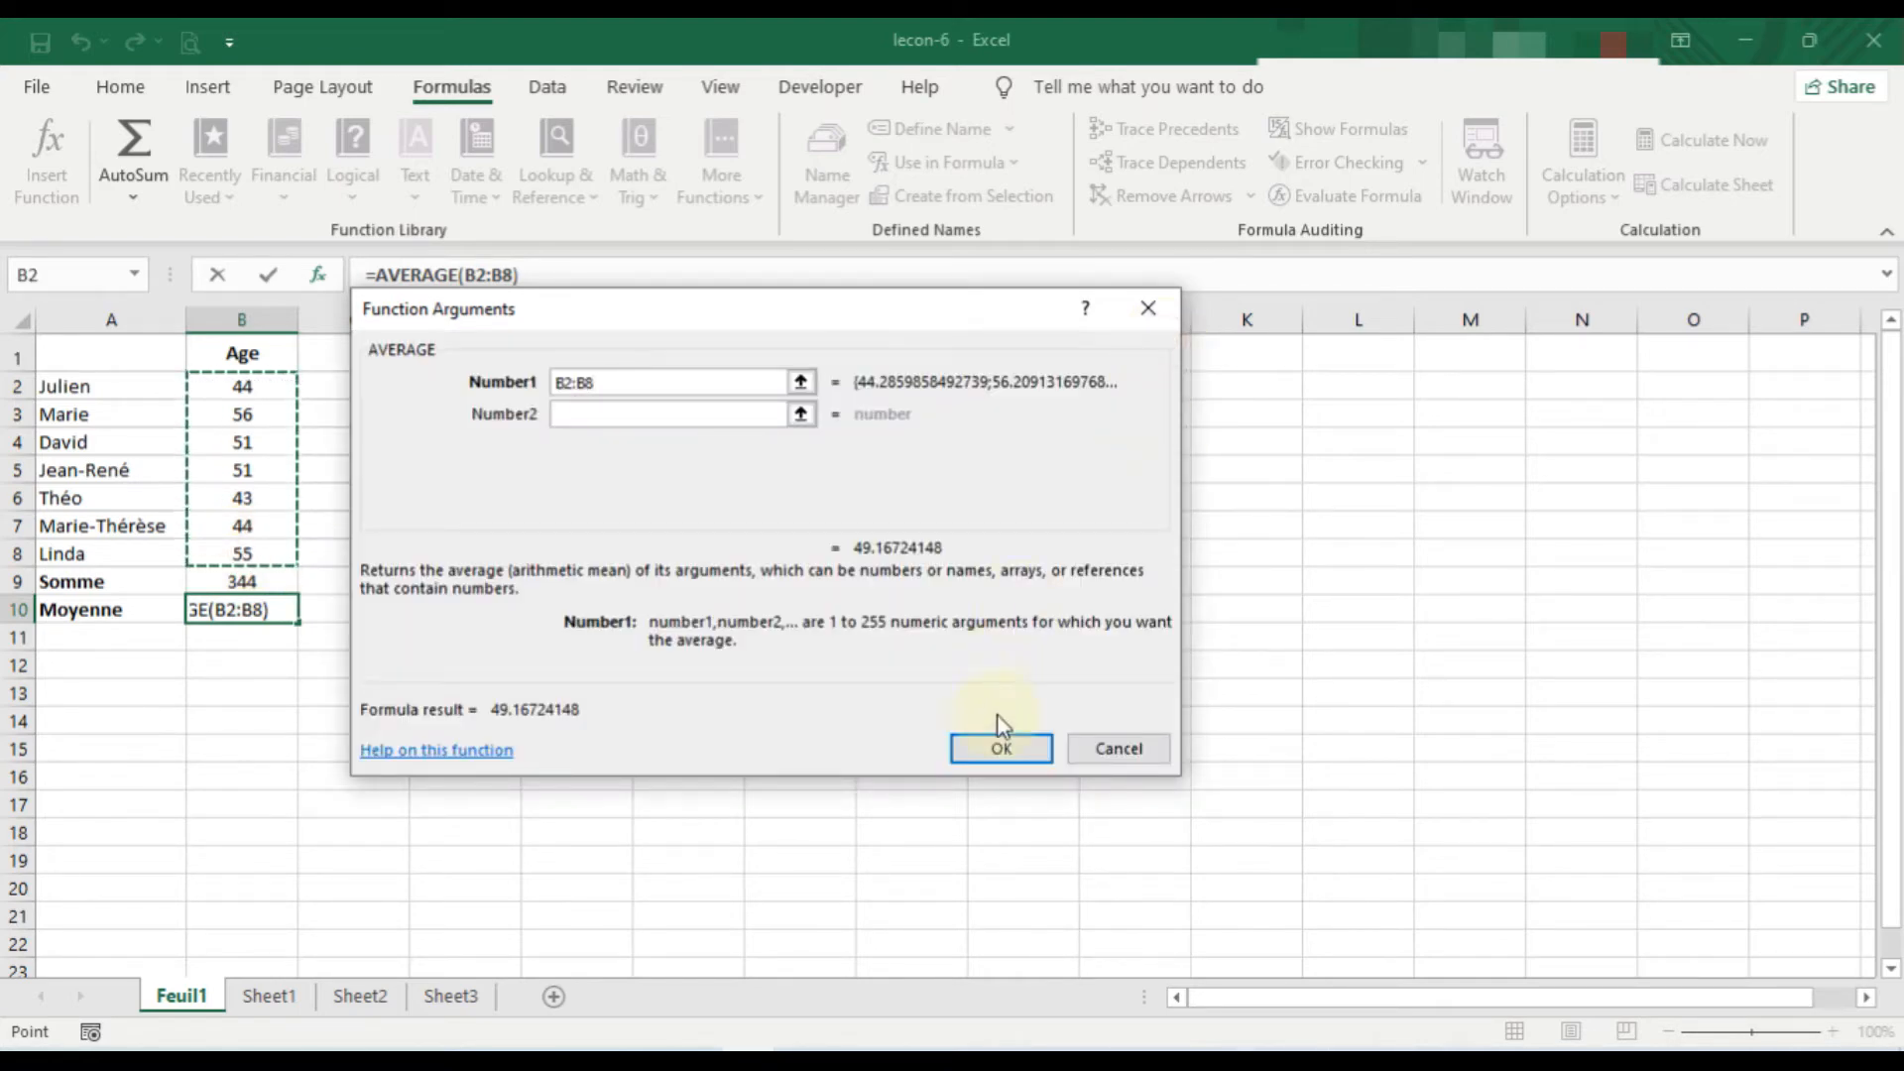
{"action": "left_click", "coordinate": [1002, 748]}
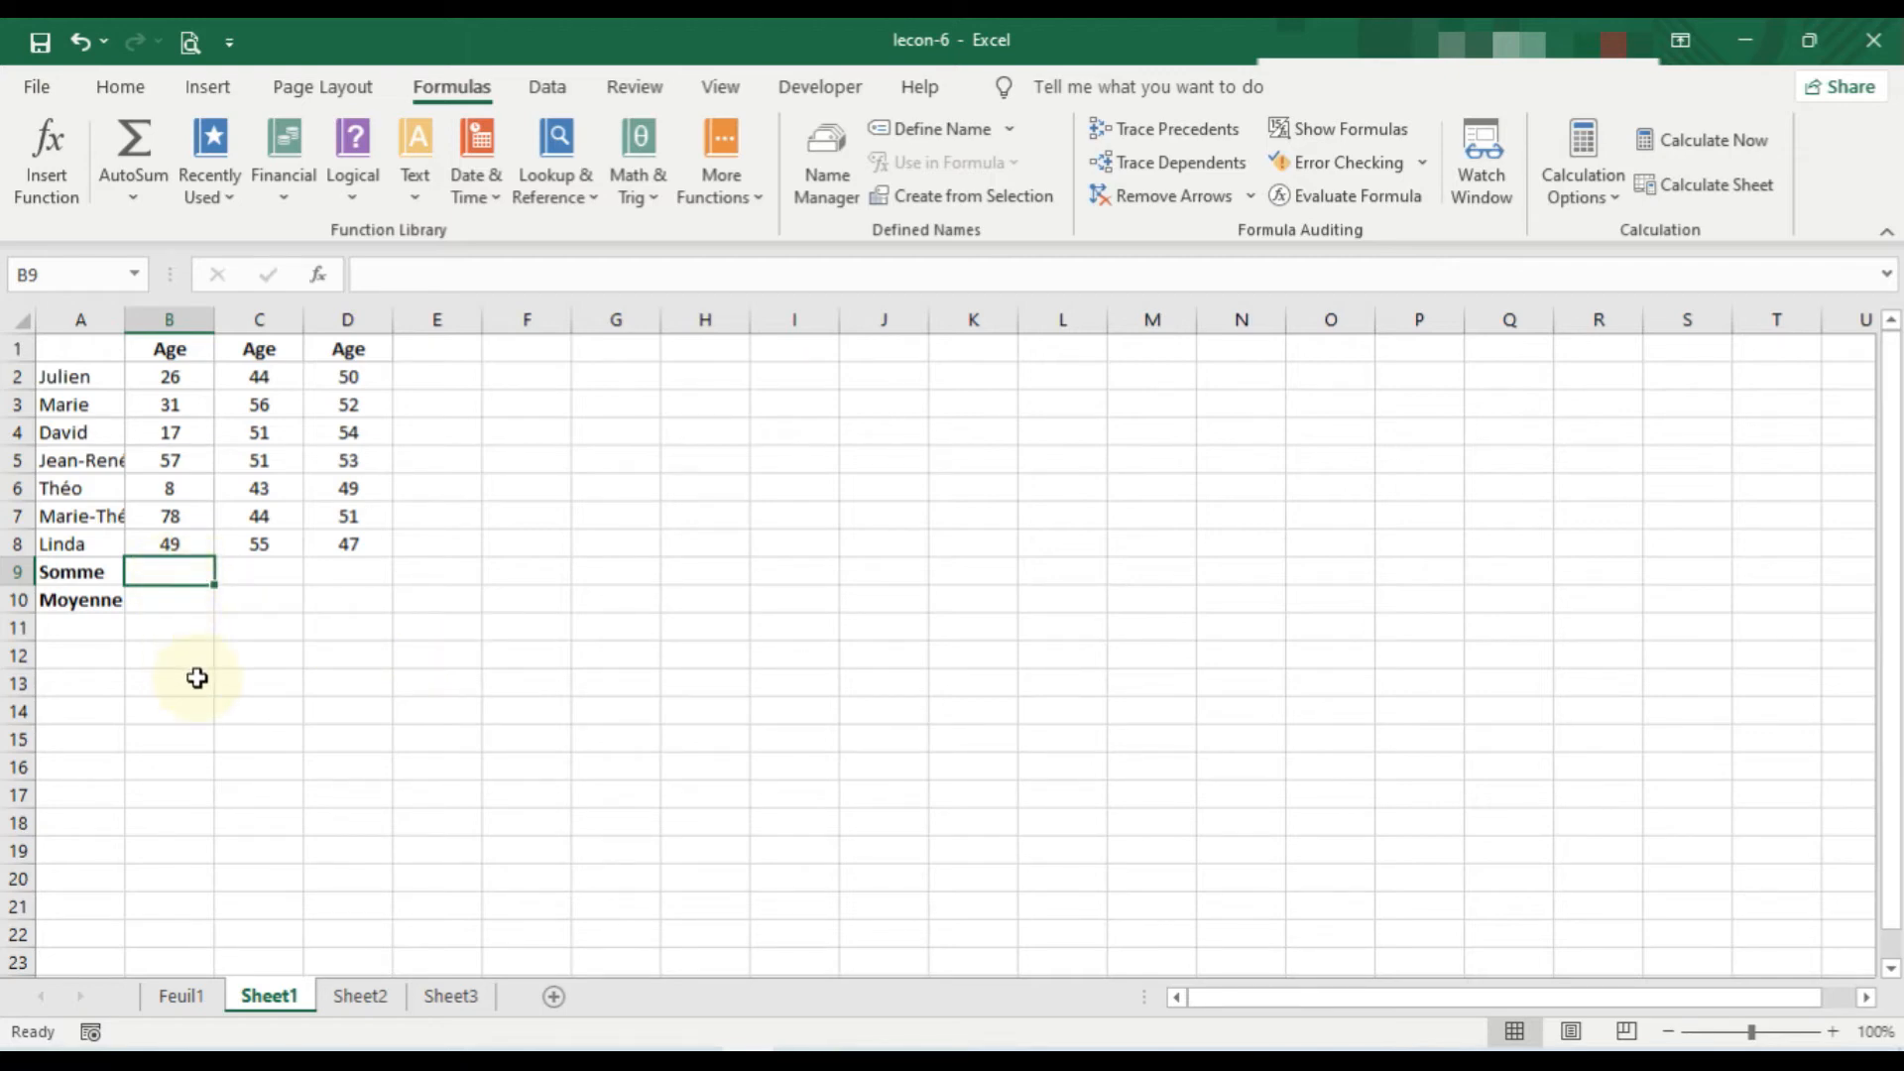
- Enter the formula =SUM(B2:B8) directly in the Somme cell B9, choosing SUM from the suggested functions
{"action": "type", "text": "="}
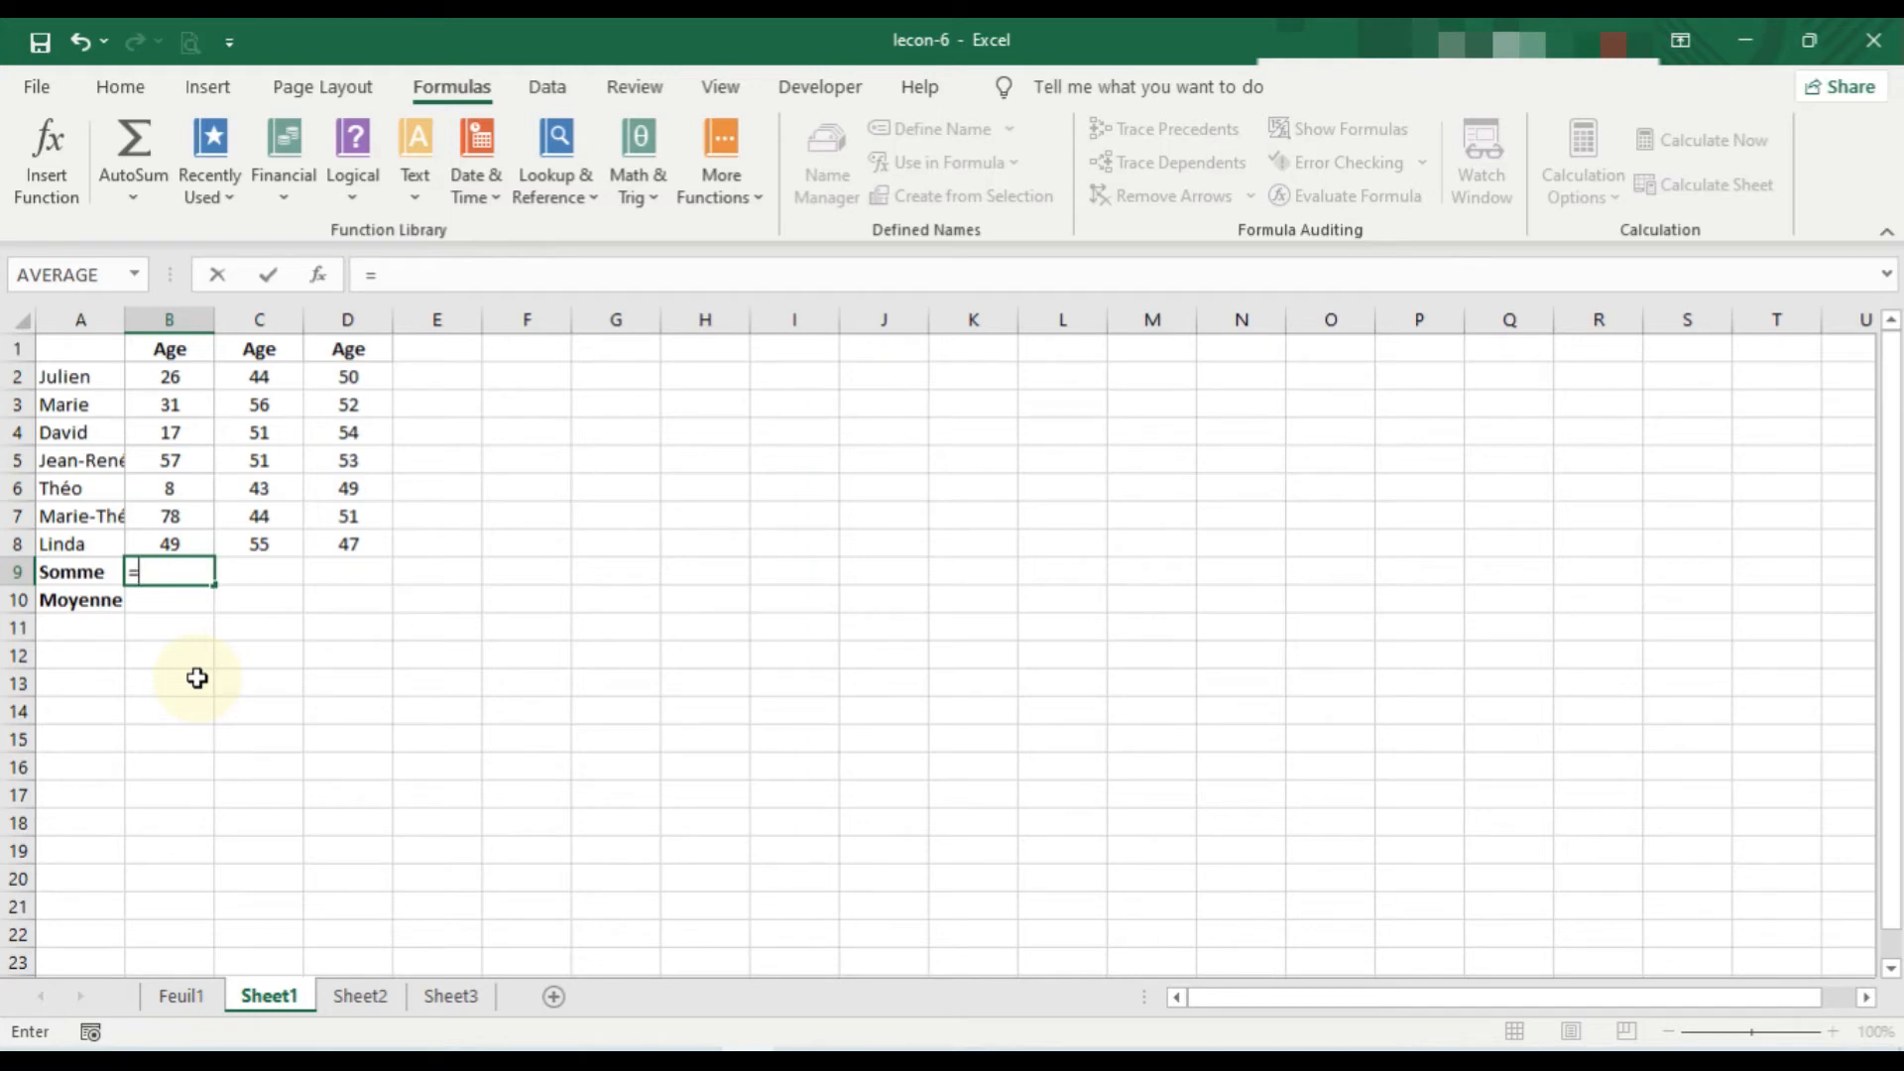
{"action": "type", "text": "su"}
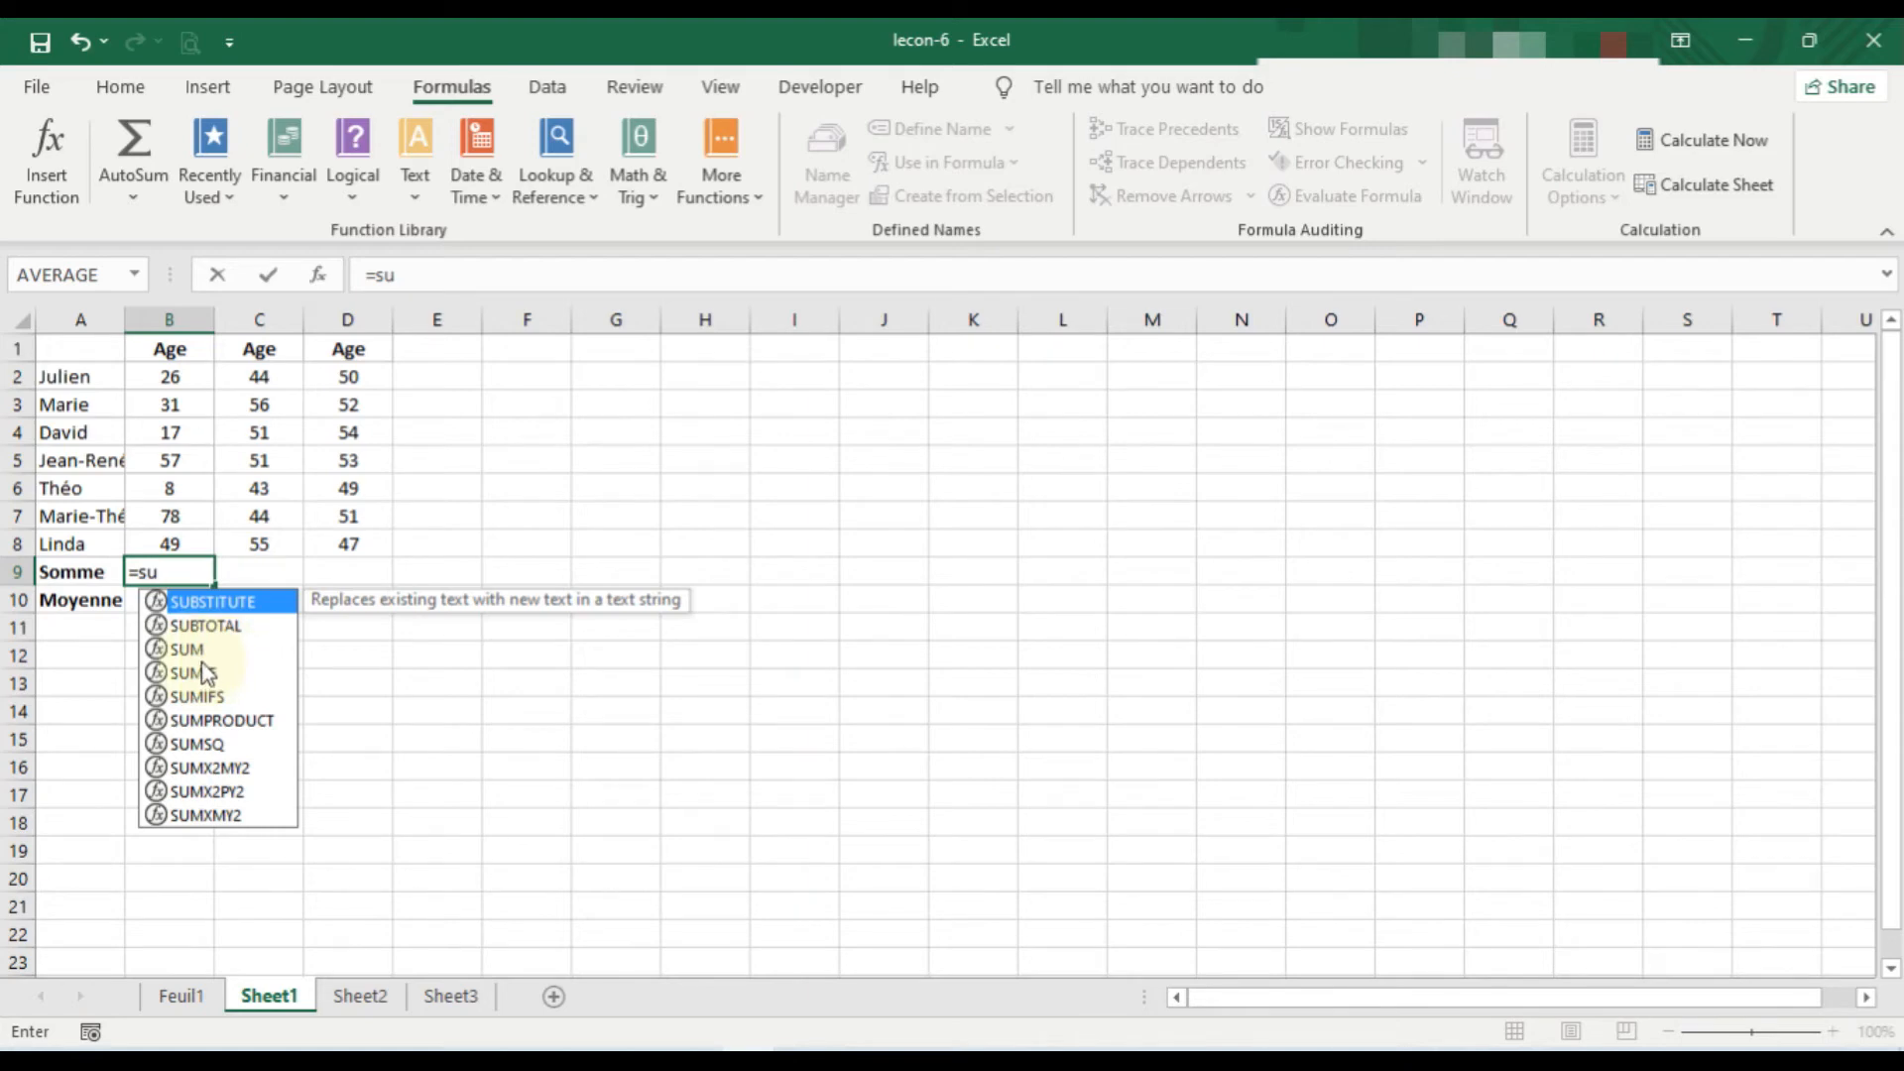
{"action": "left_click", "coordinate": [184, 654]}
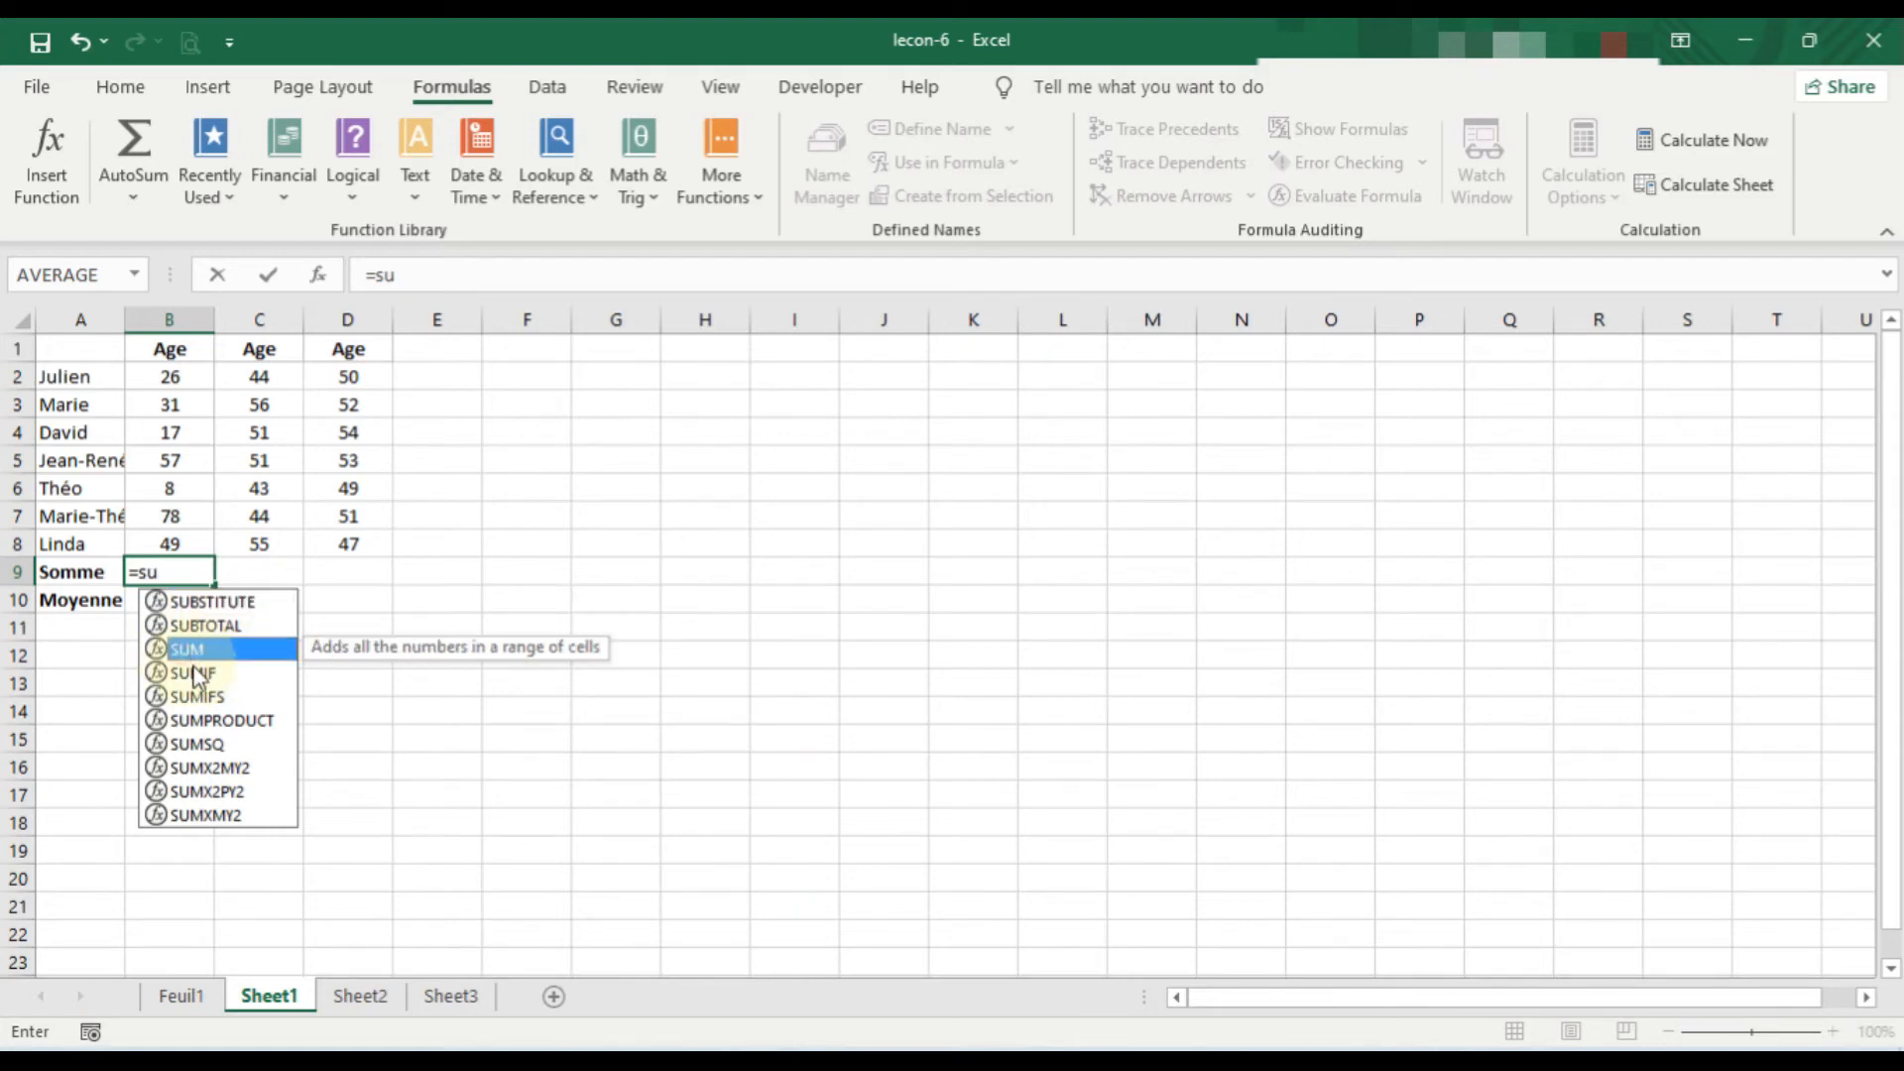
{"action": "double_click", "coordinate": [188, 651]}
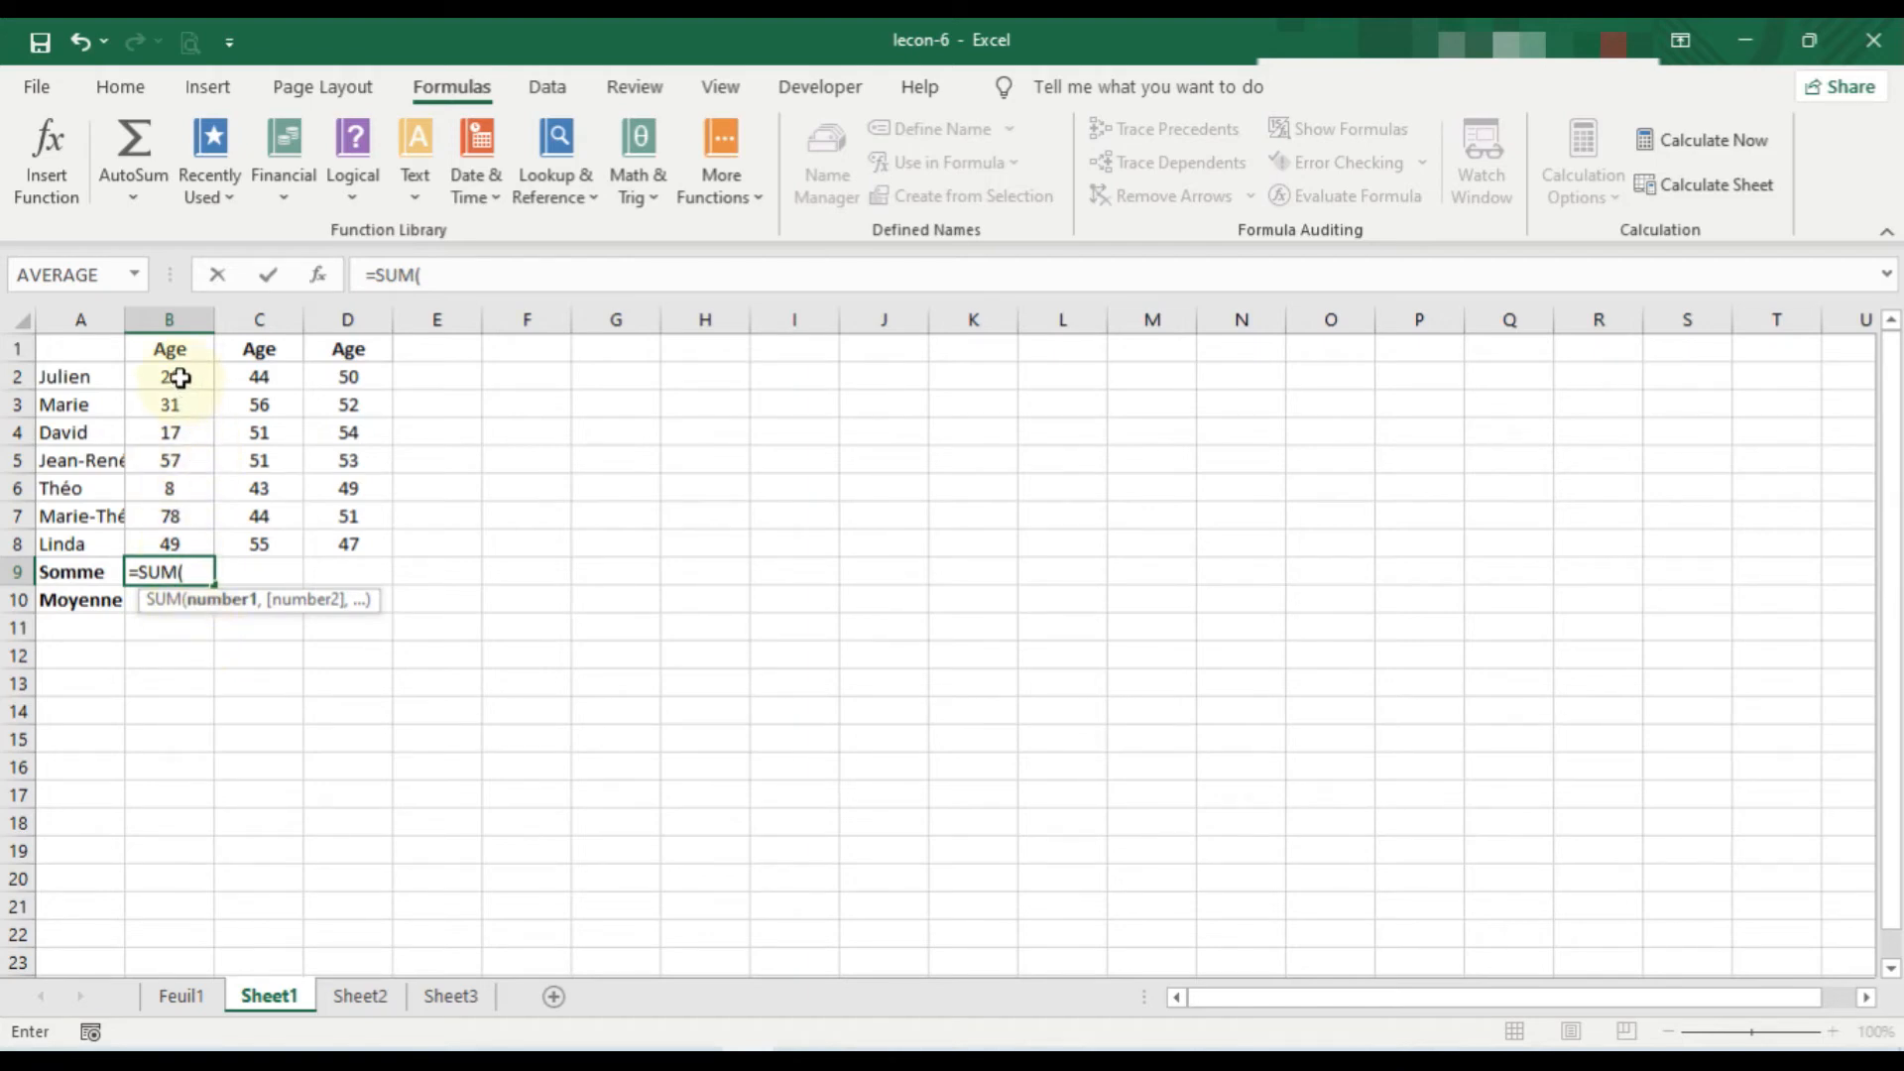
{"action": "left_click_drag", "start_coordinate": [178, 378], "coordinate": [175, 536]}
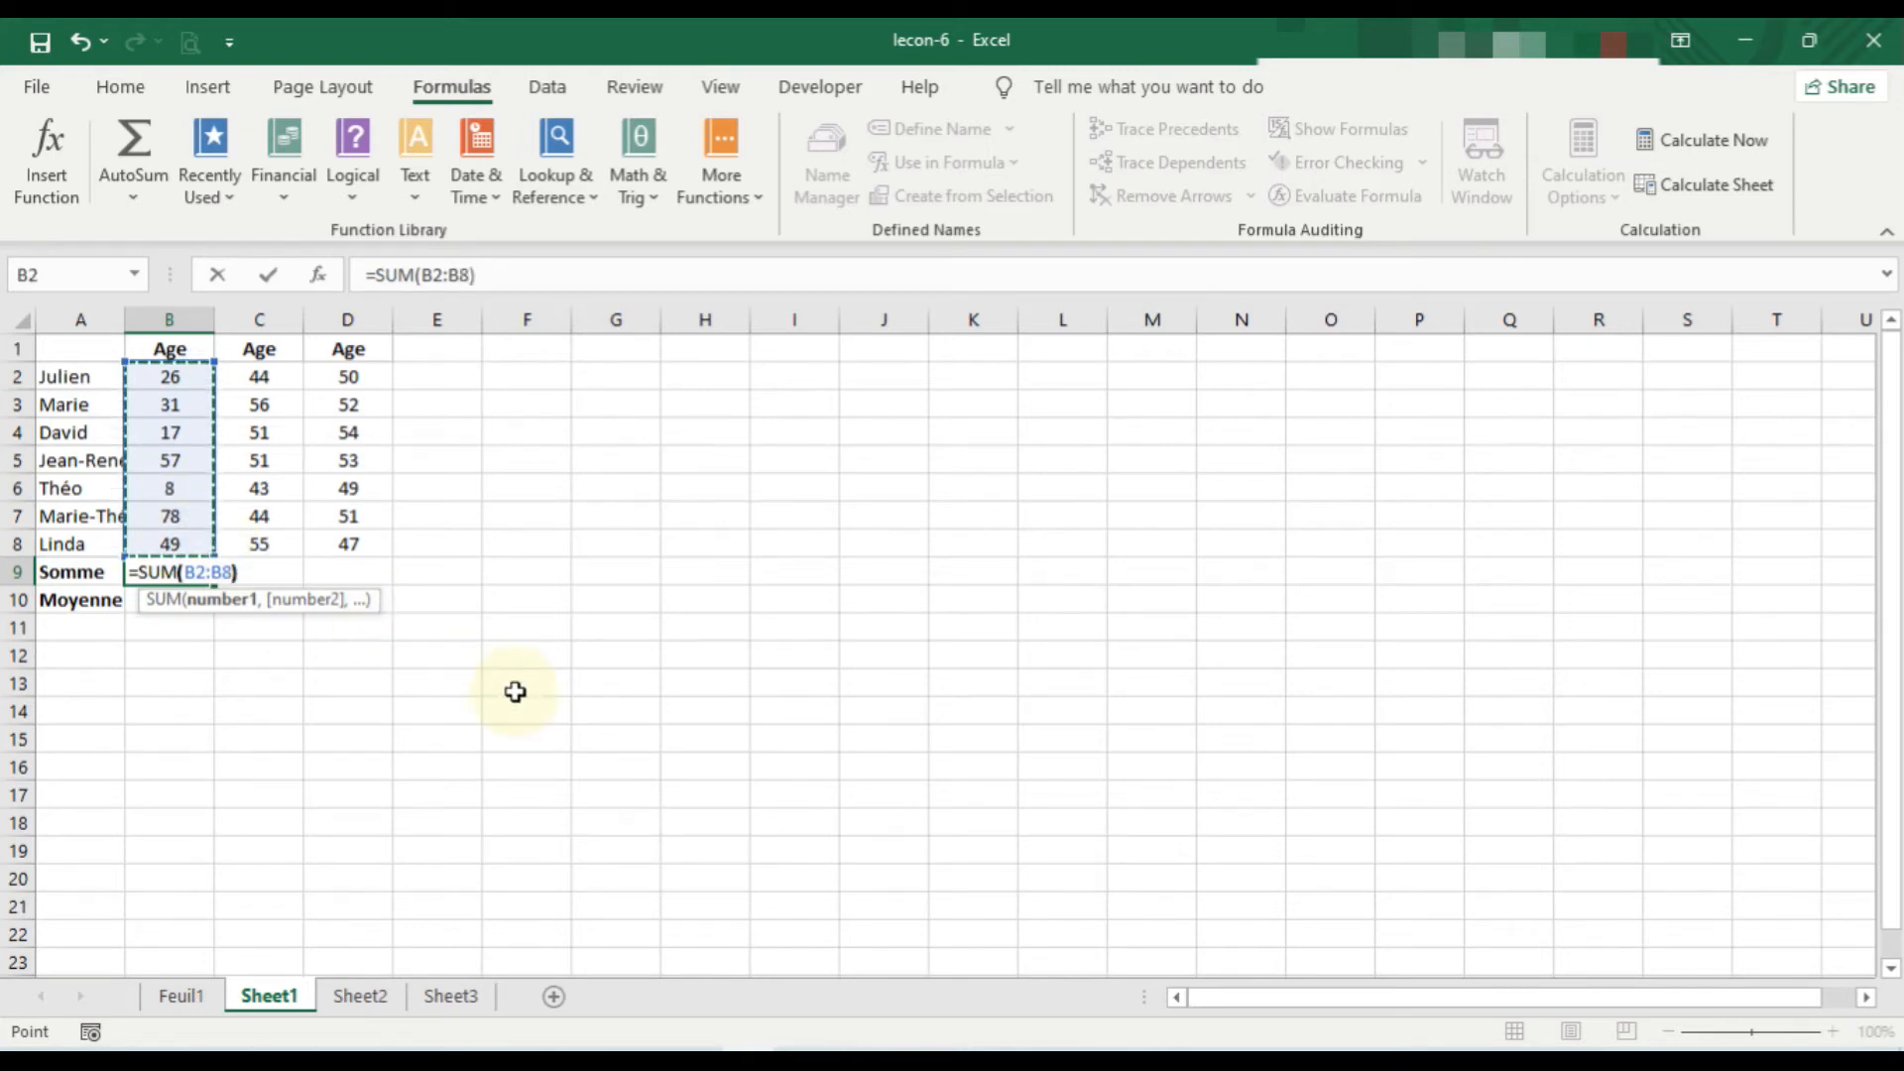
{"action": "type", "text": ")"}
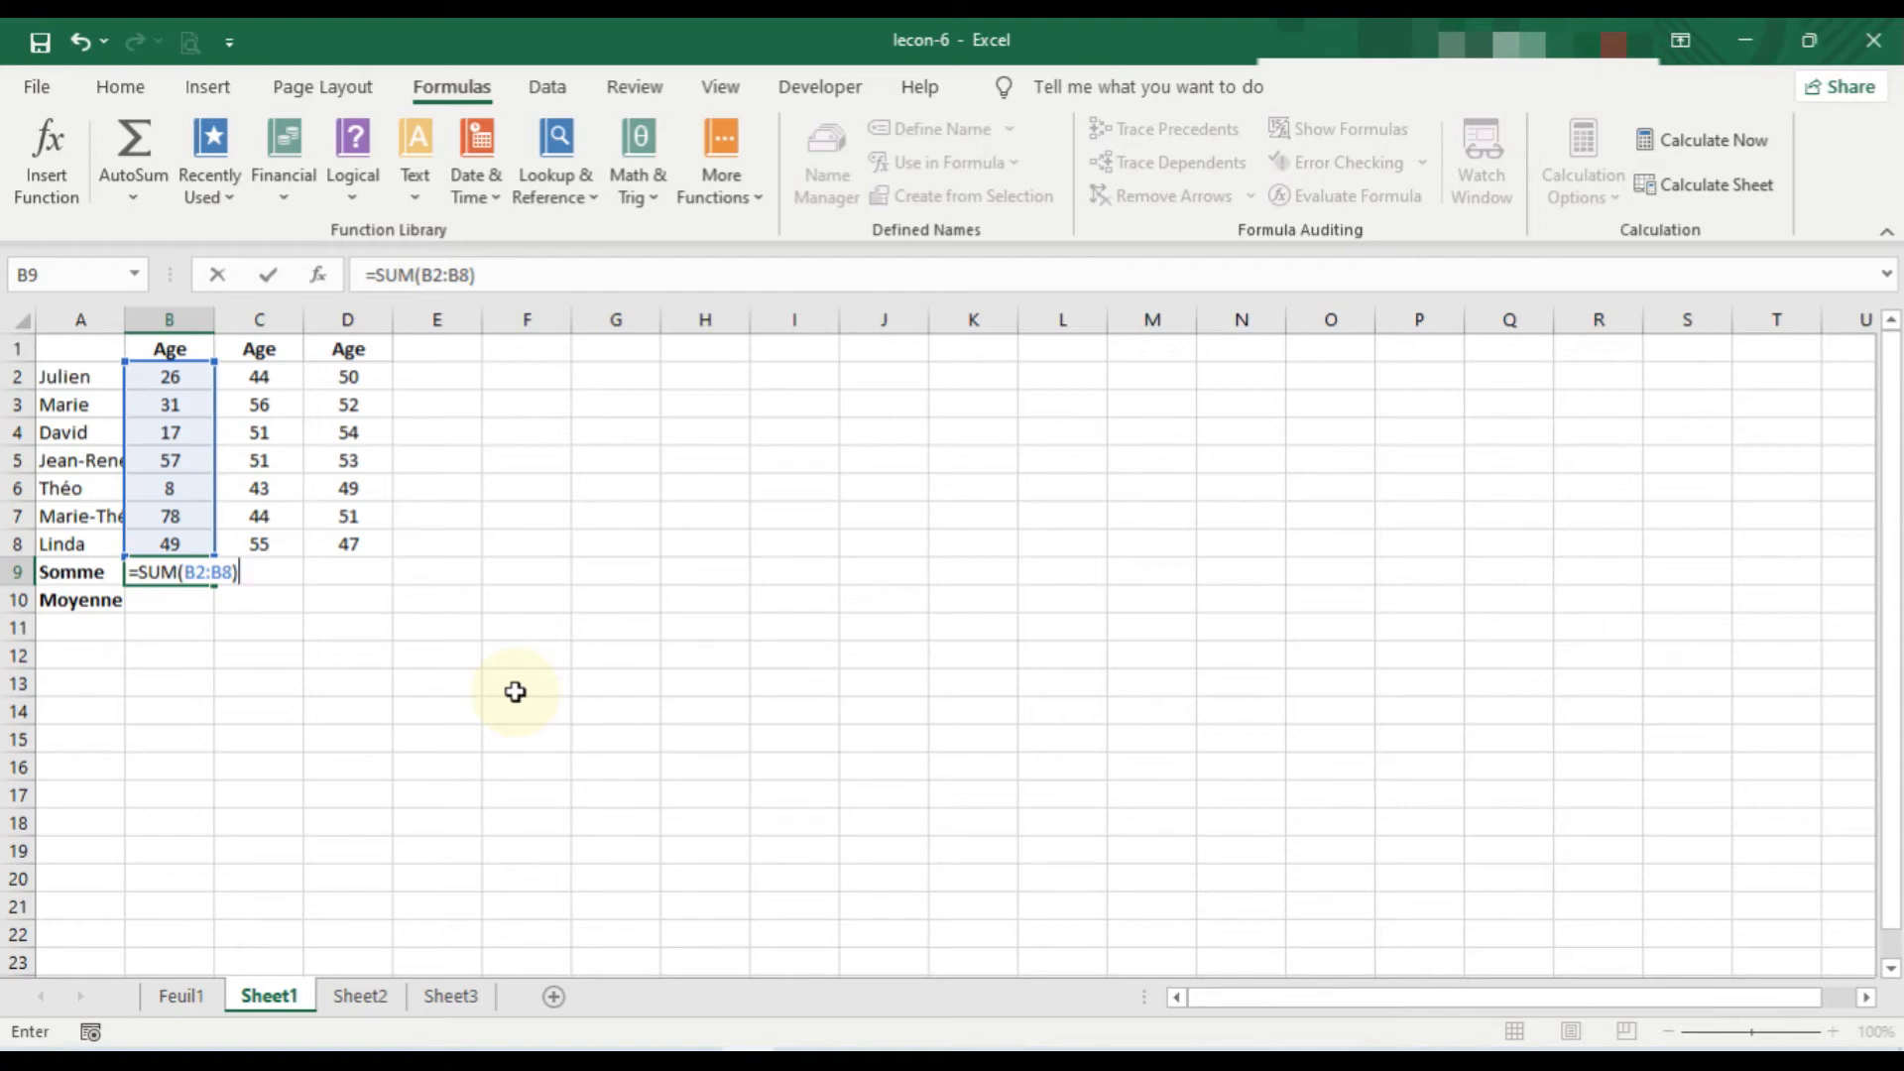
{"action": "key", "text": "Return"}
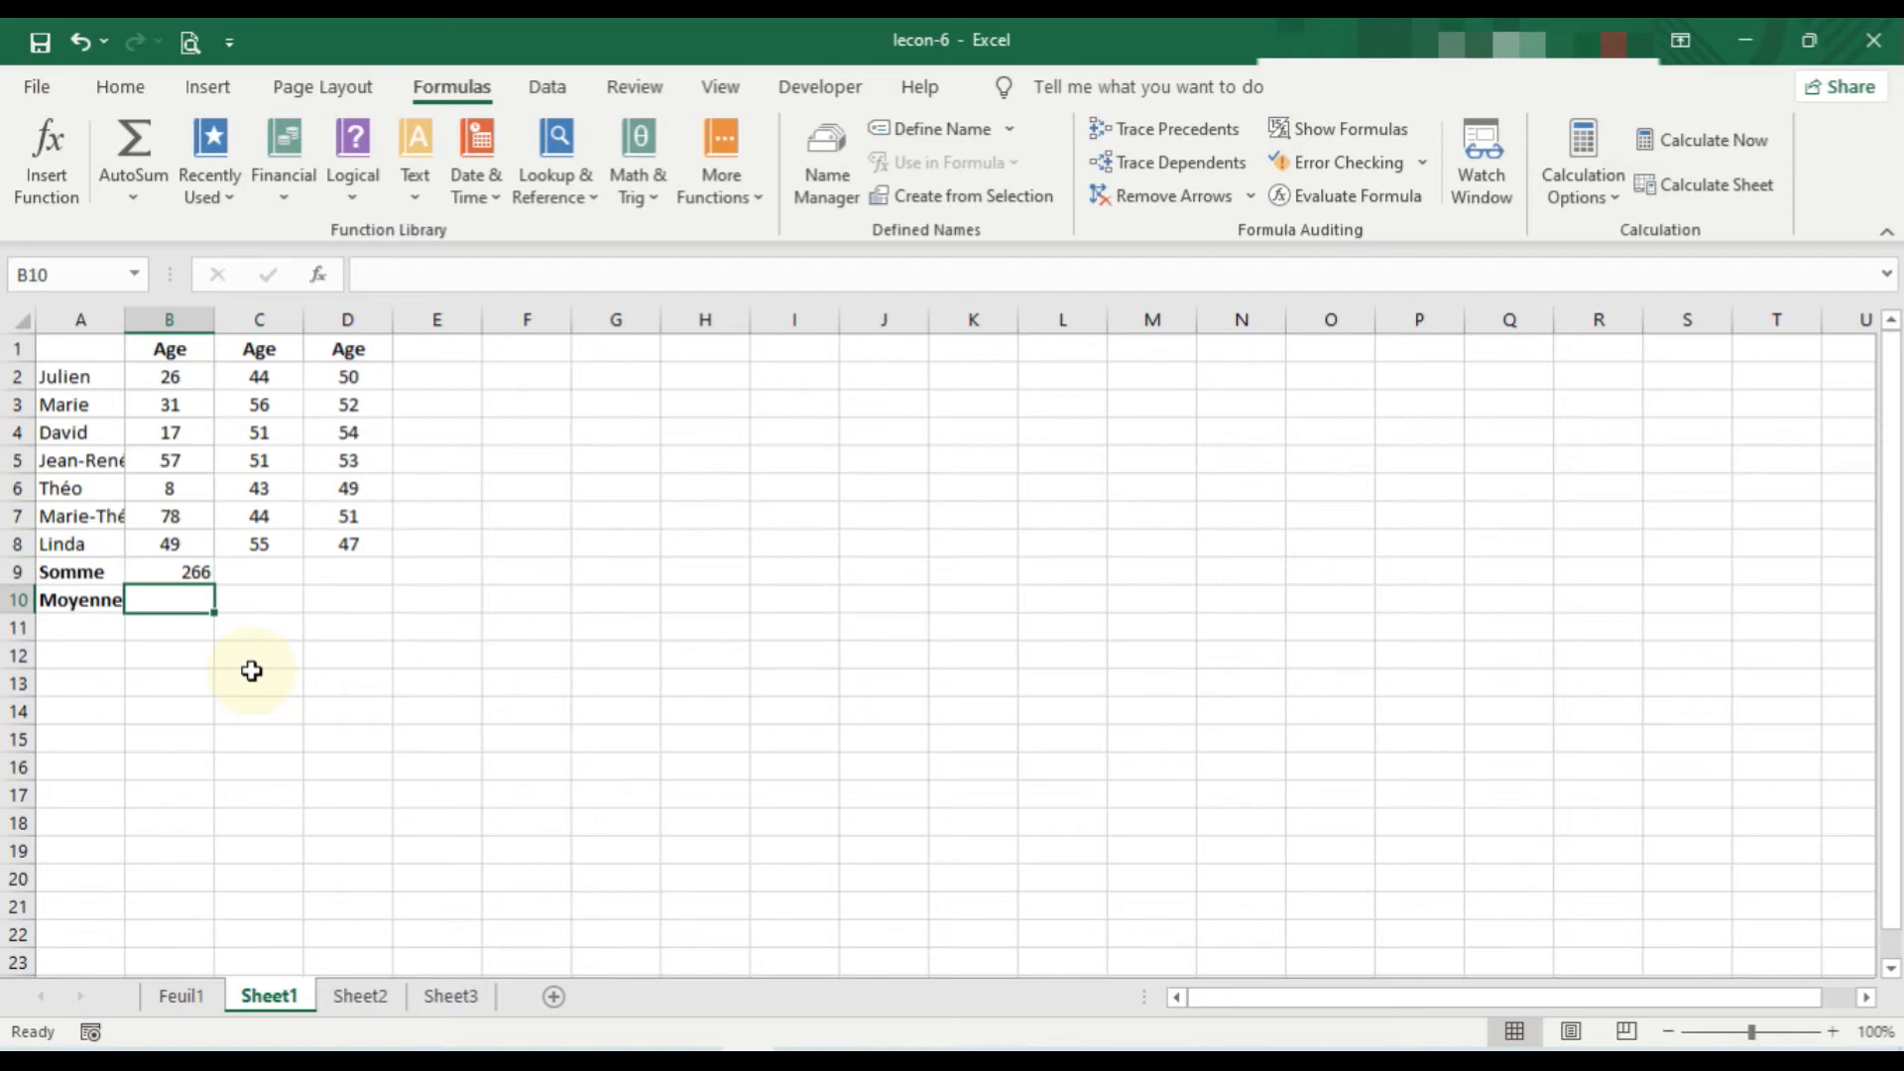
- Enter the formula =AVERAGE(B2:B8) directly in the Moyenne cell B10, choosing AVERAGE from the suggested functions
{"action": "type", "text": "="}
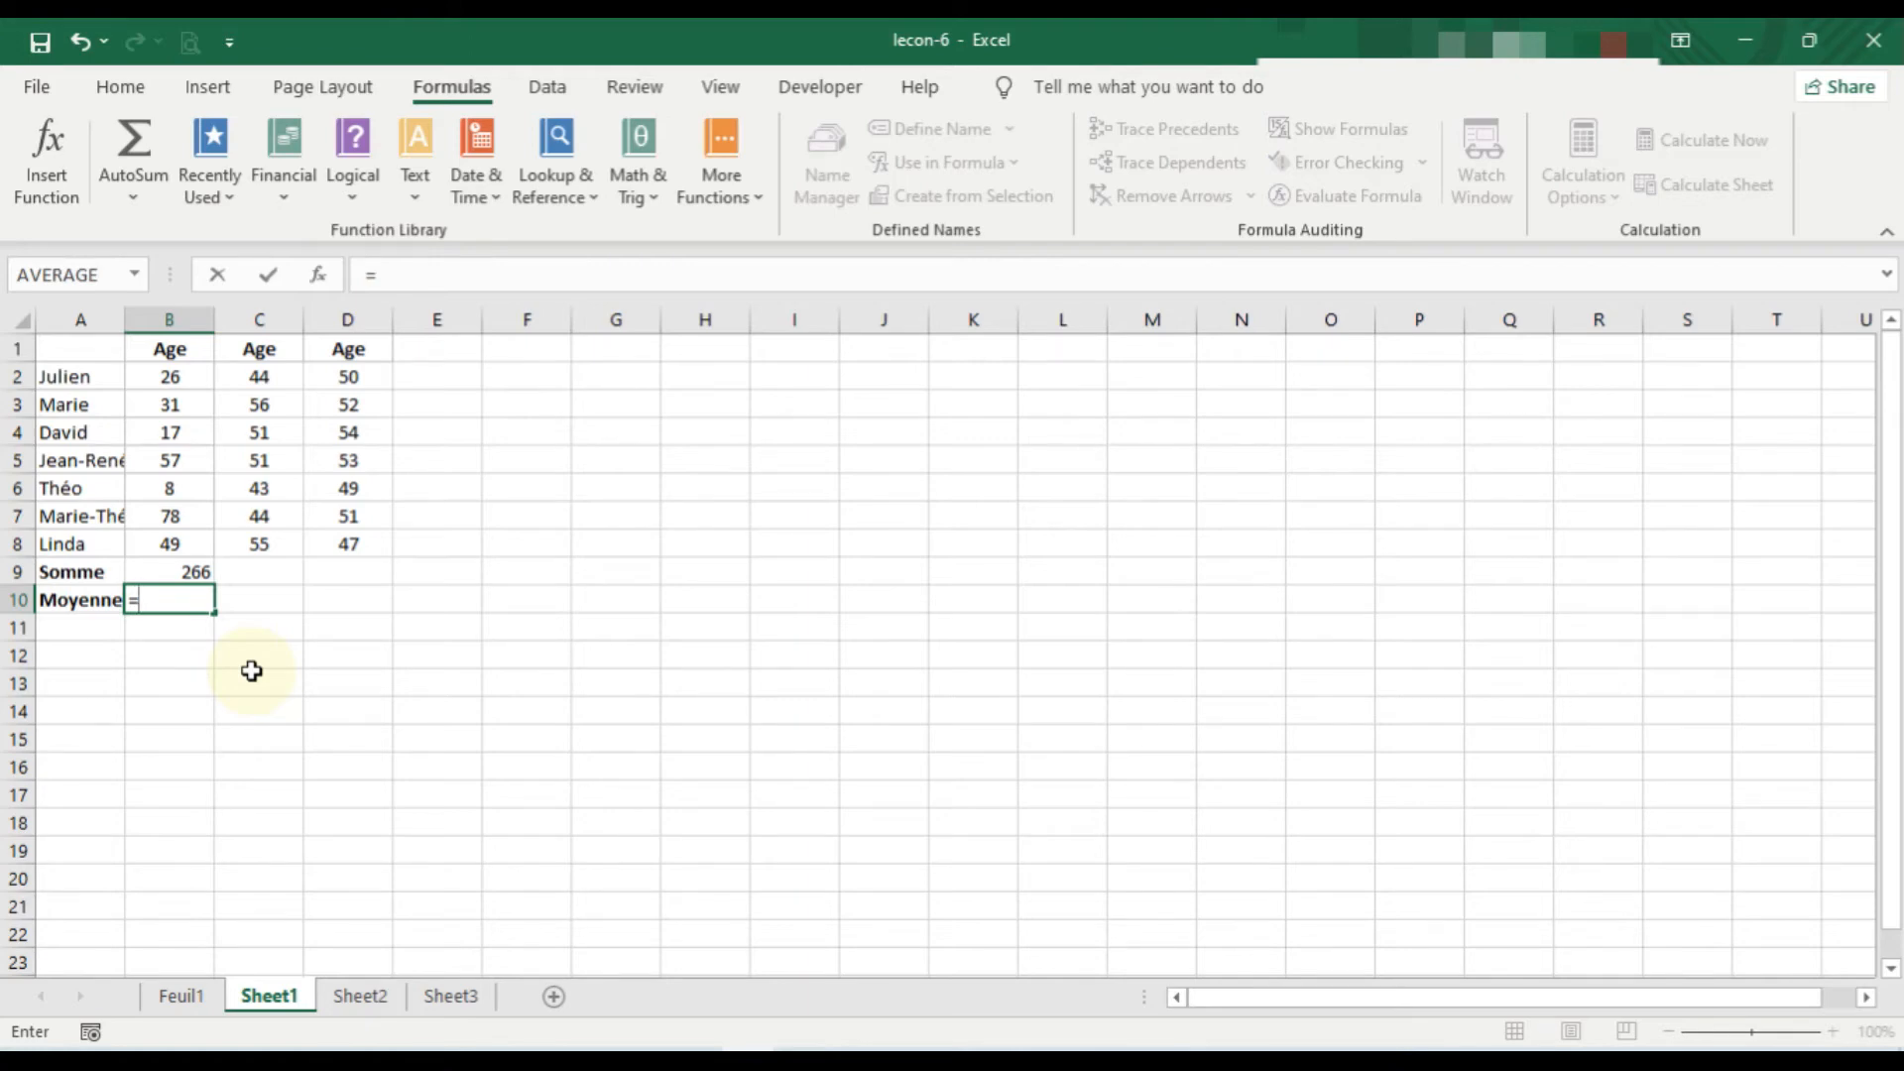
{"action": "type", "text": "ave"}
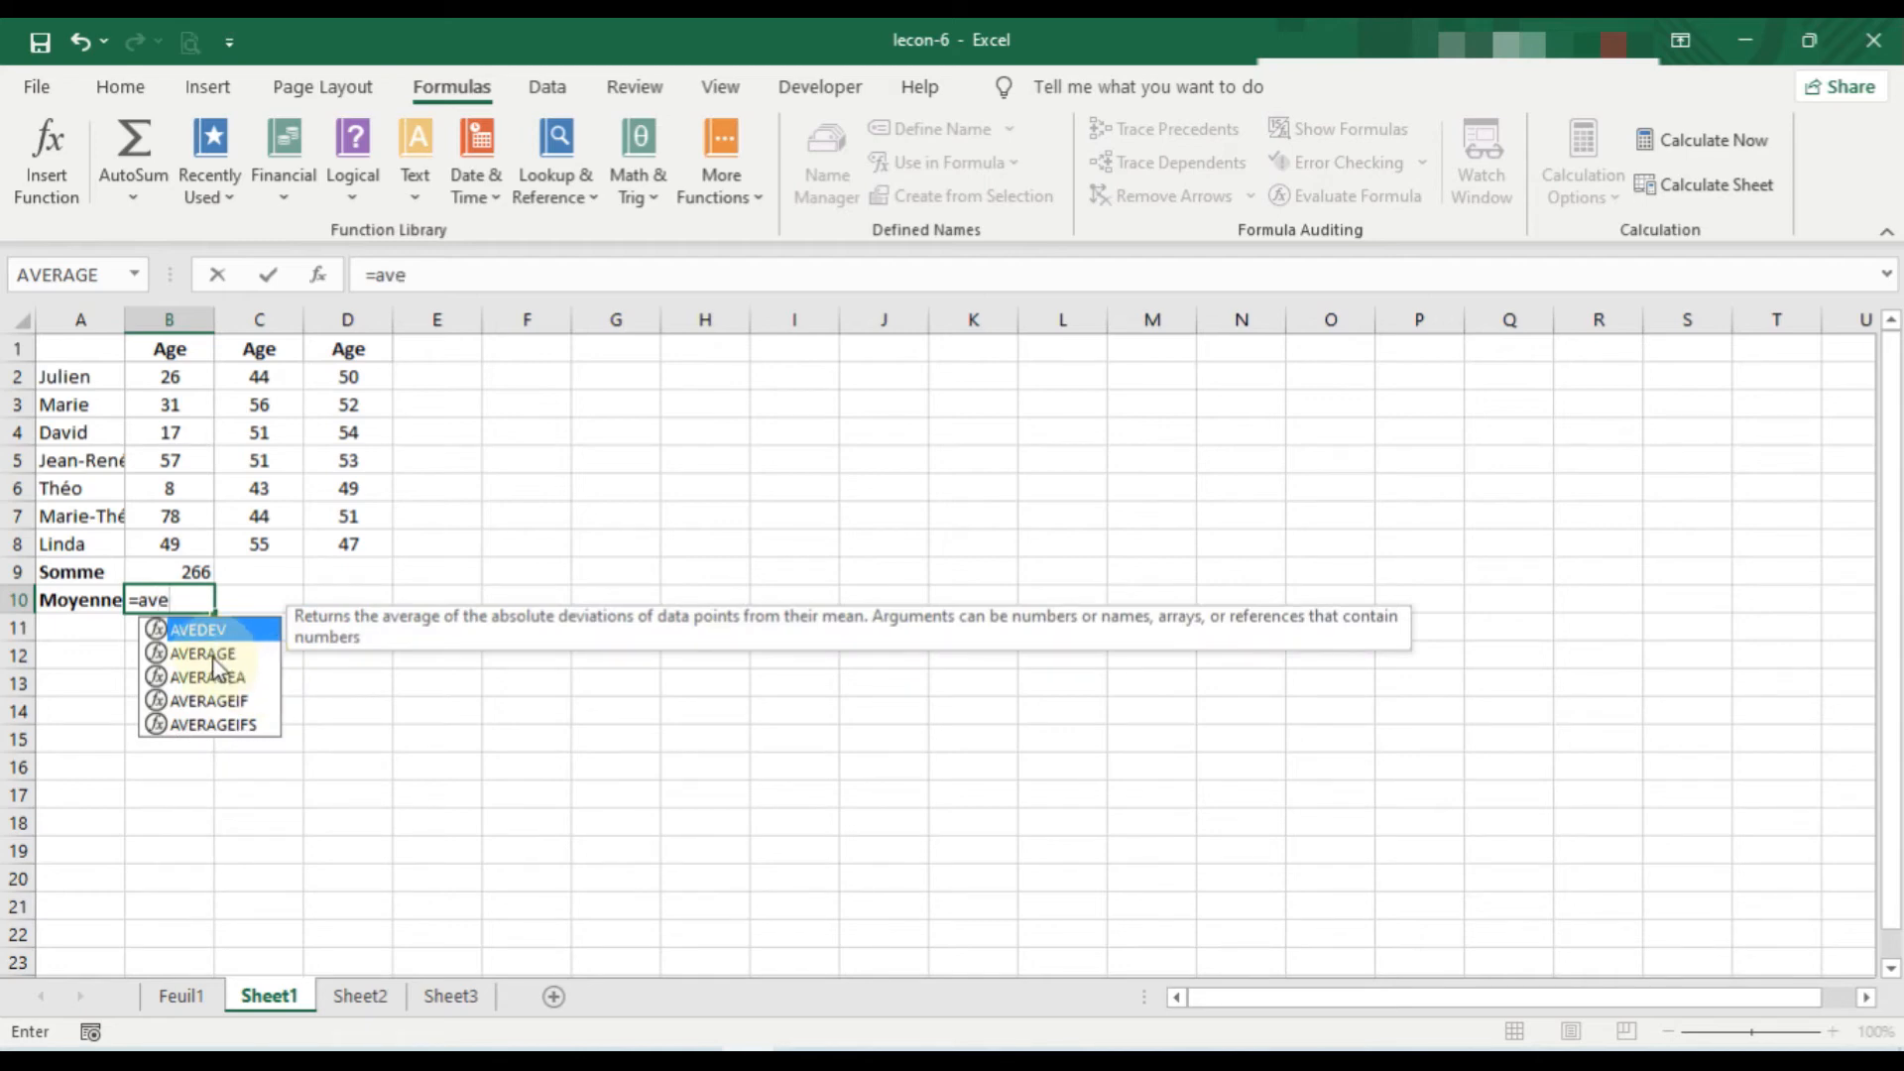
{"action": "double_click", "coordinate": [228, 656]}
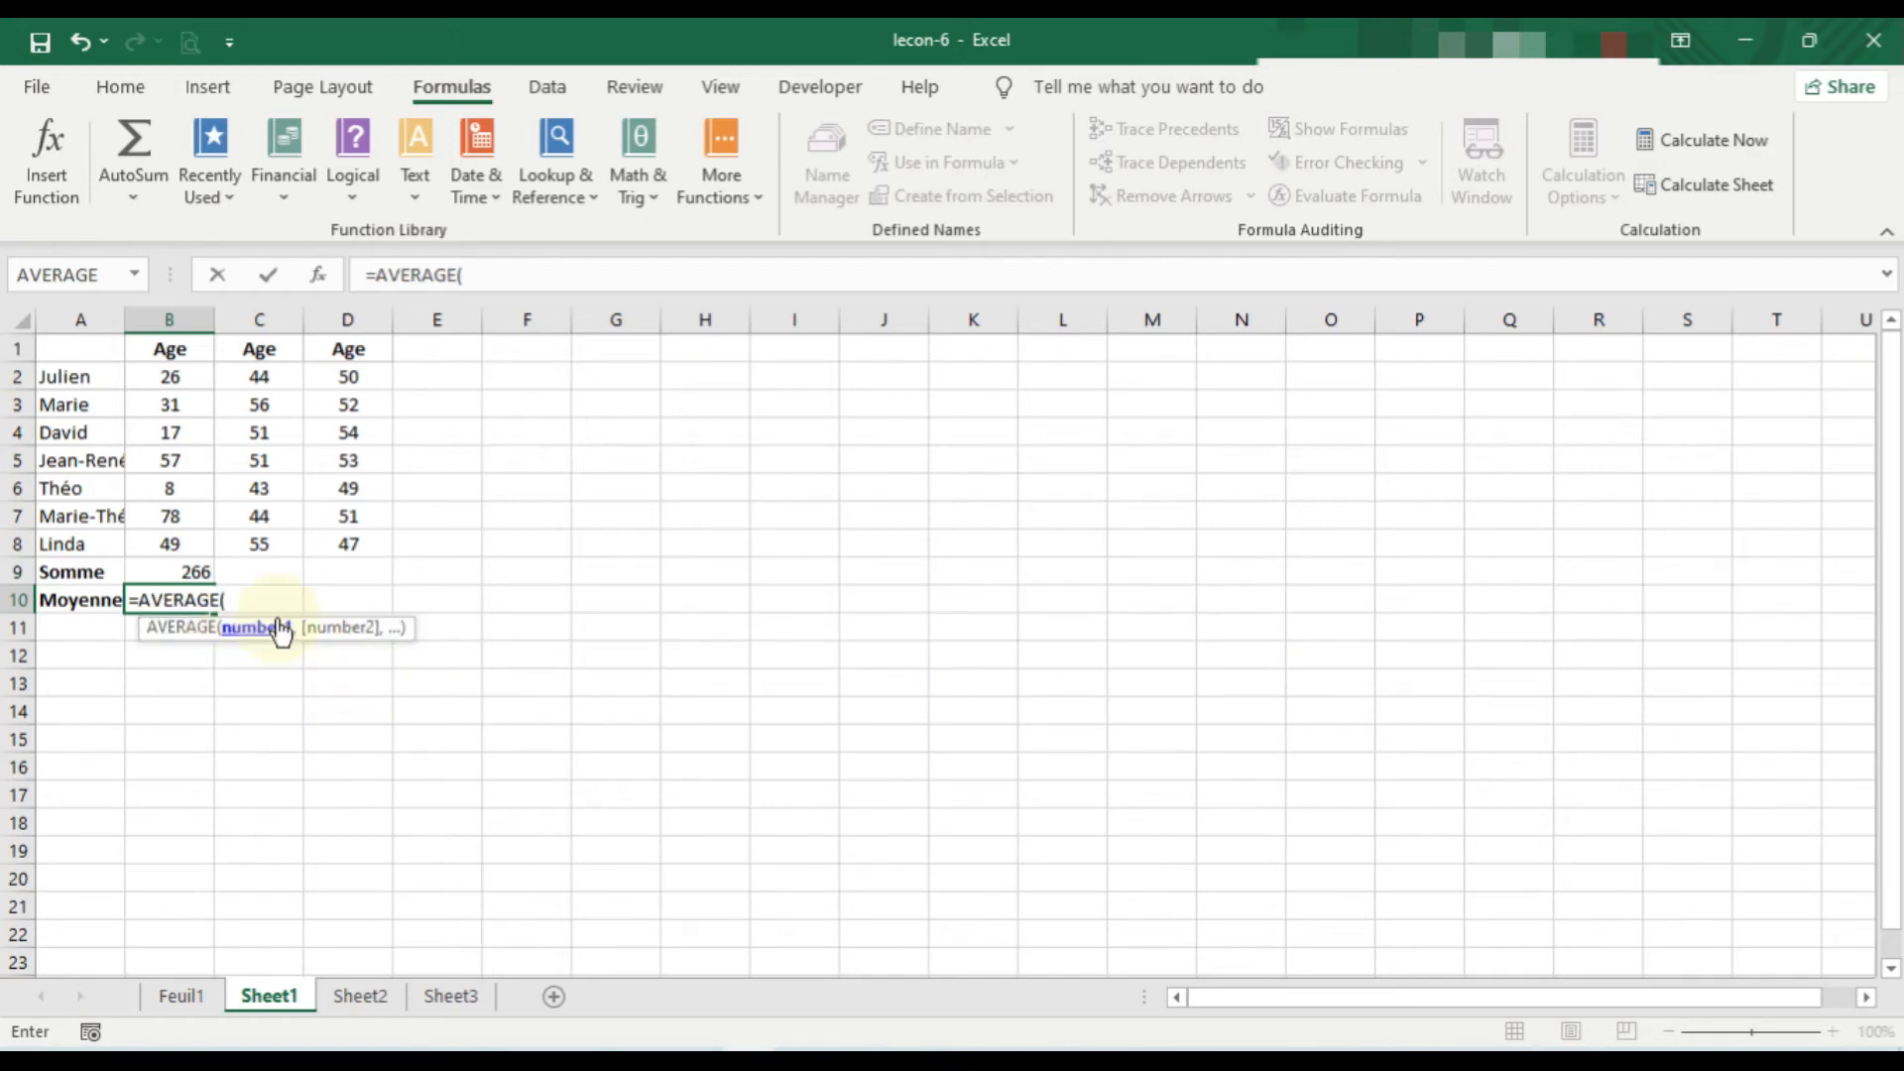
{"action": "left_click", "coordinate": [185, 377]}
{"action": "left_click_drag", "start_coordinate": [184, 377], "coordinate": [199, 547]}
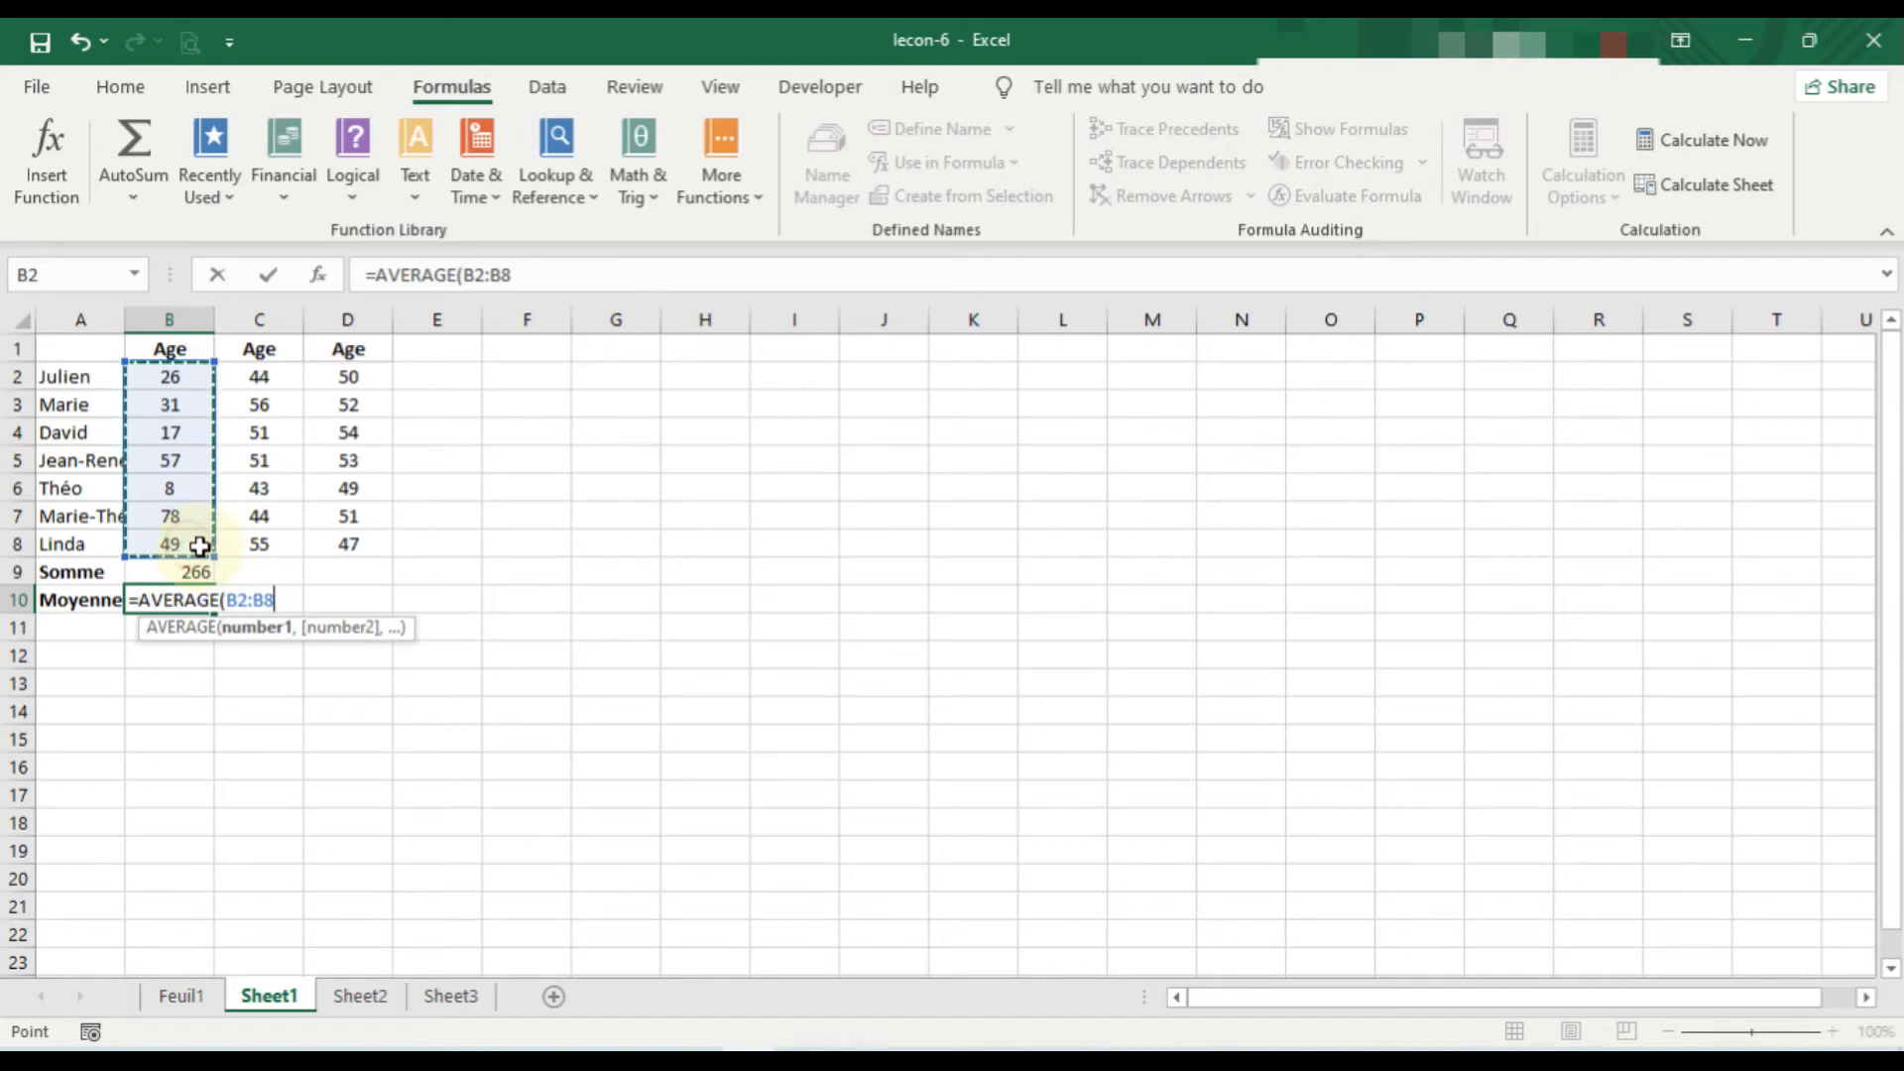
{"action": "type", "text": ")"}
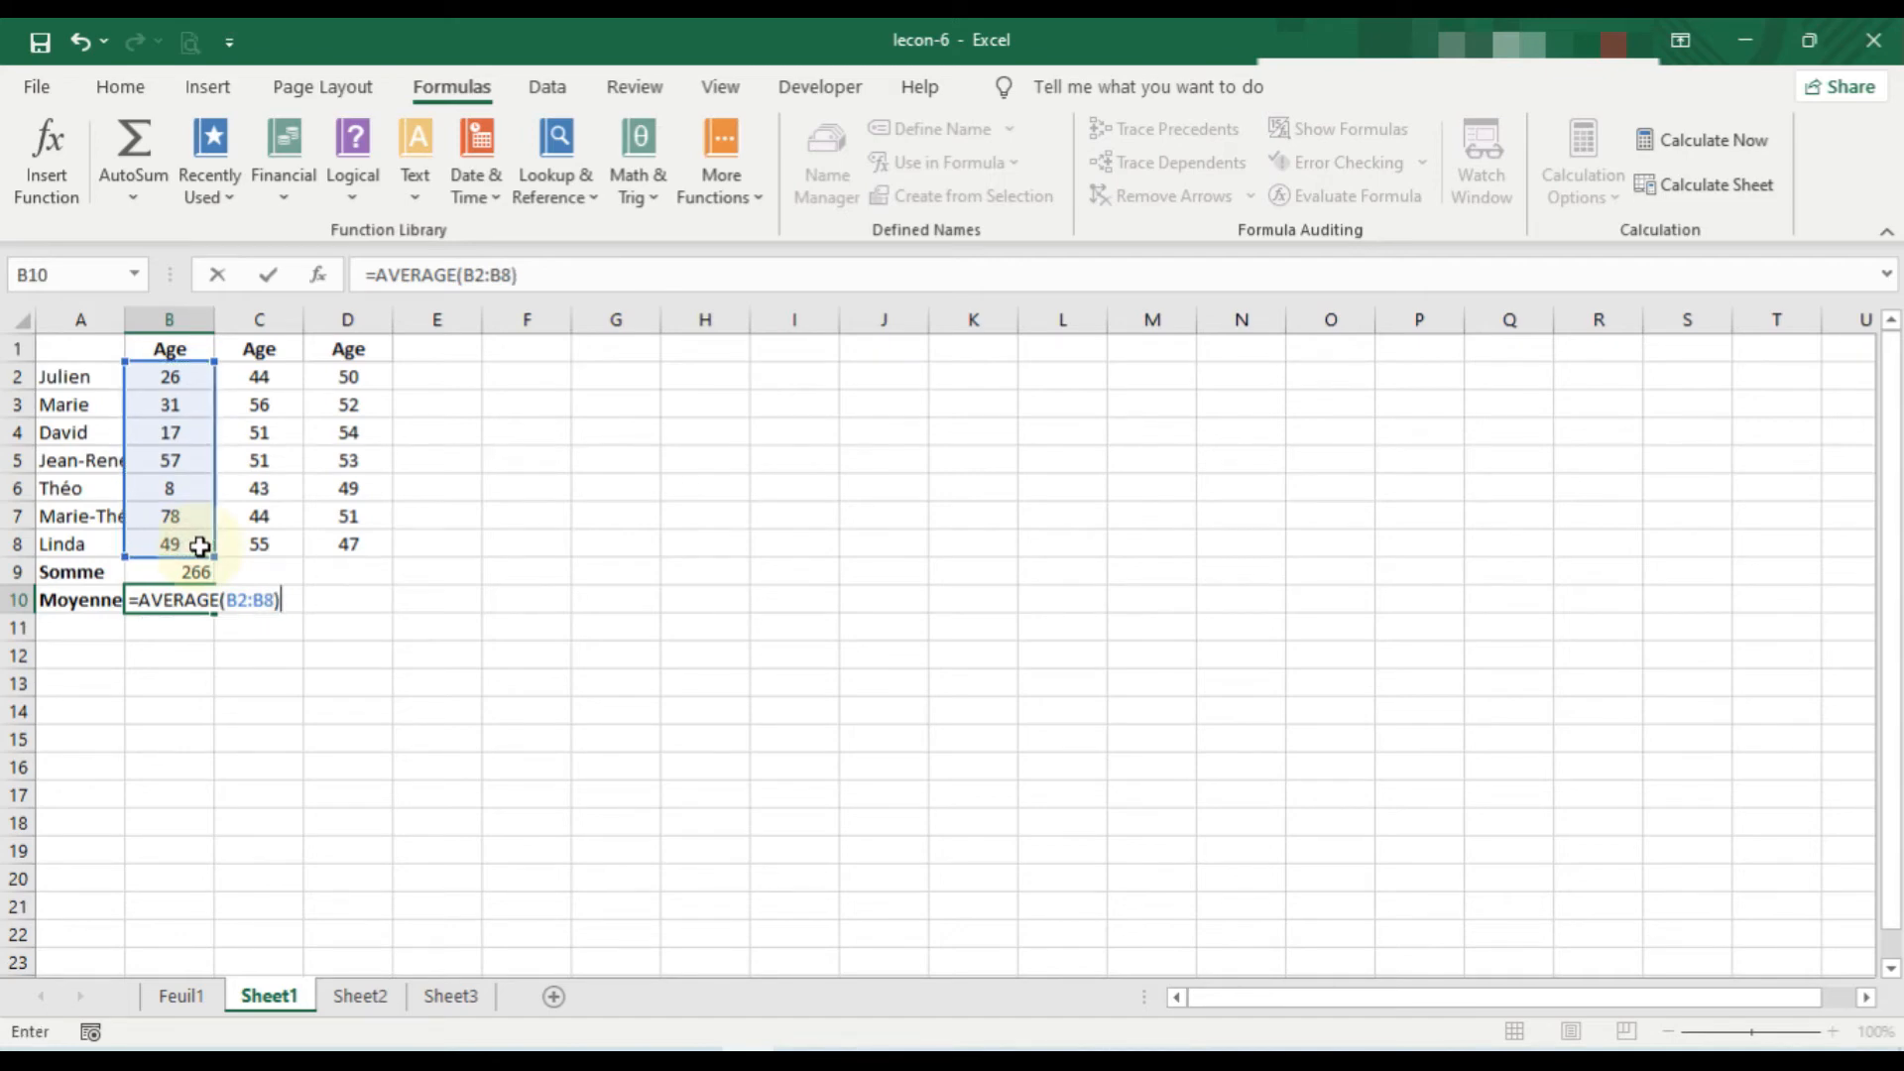
{"action": "key", "text": "Return"}
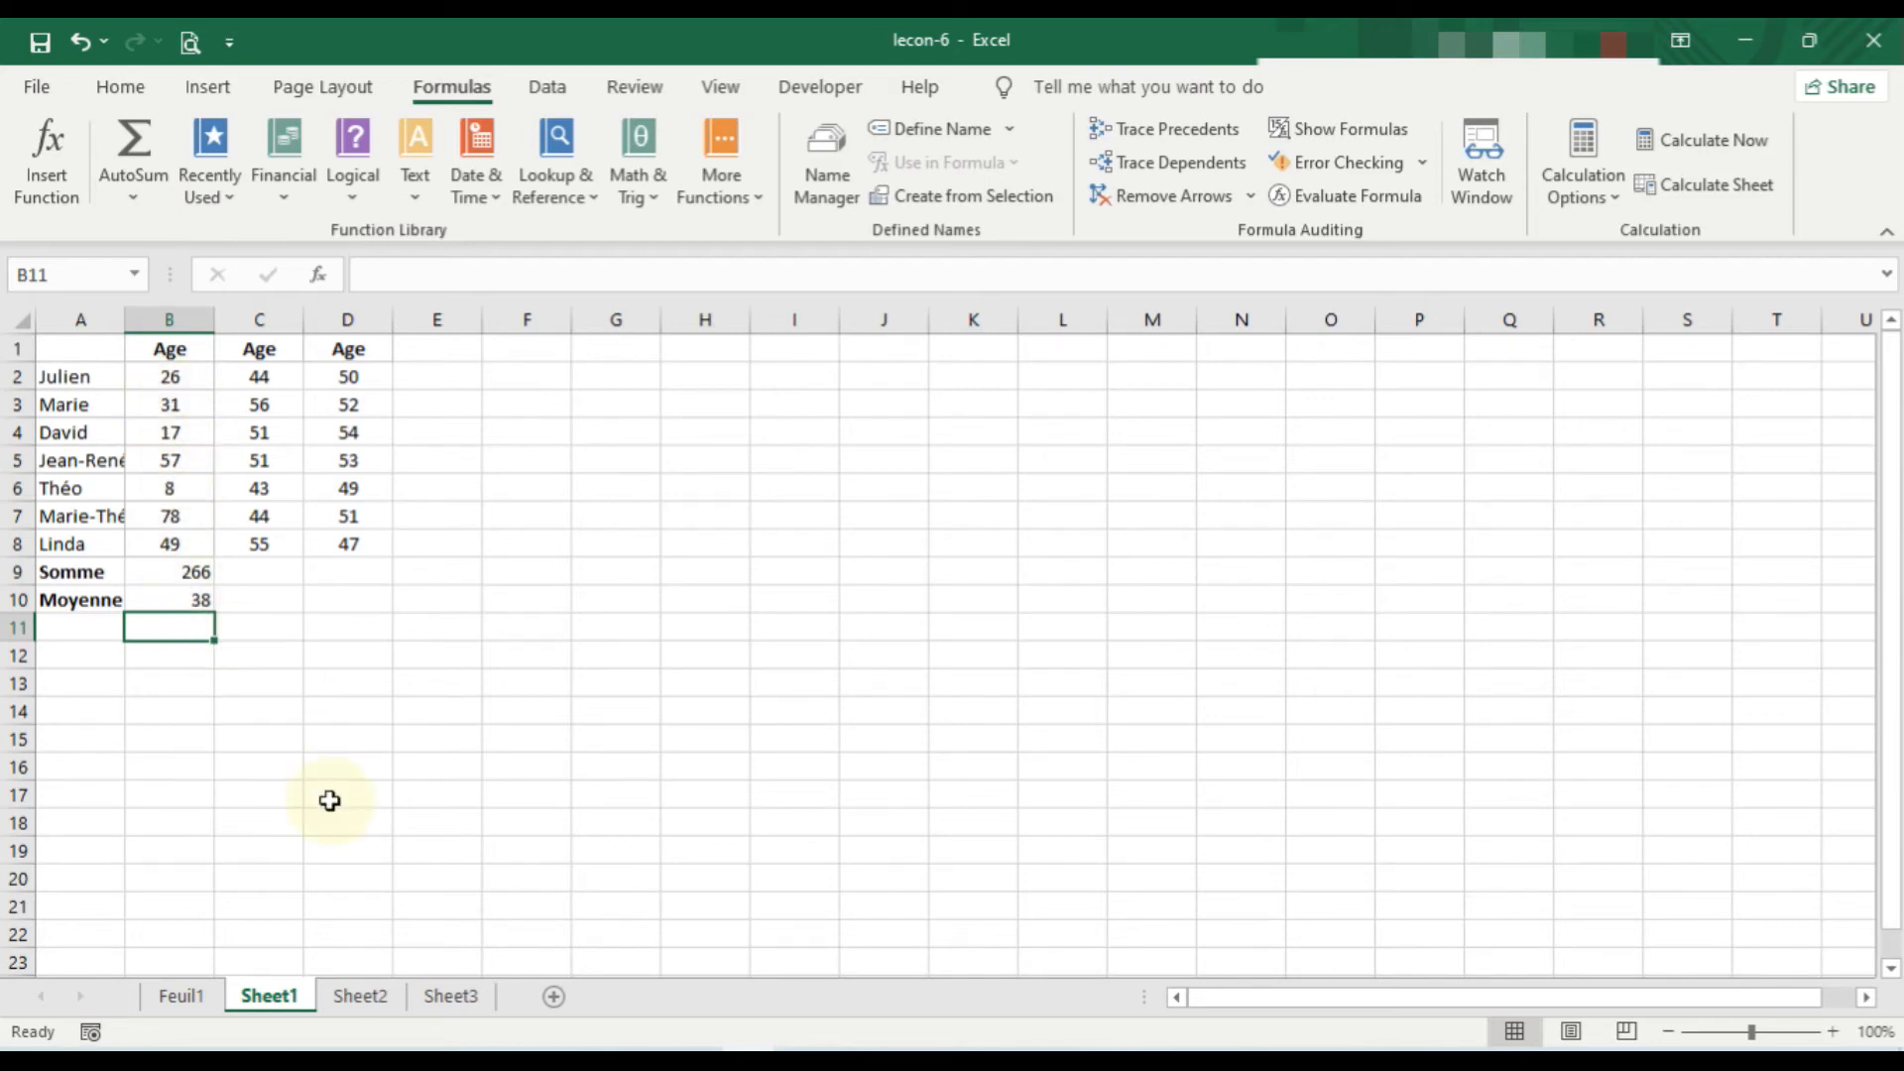
- Fill the SUM formula from B9 across to D9 to total the other two Age columns
{"action": "left_click", "coordinate": [196, 575]}
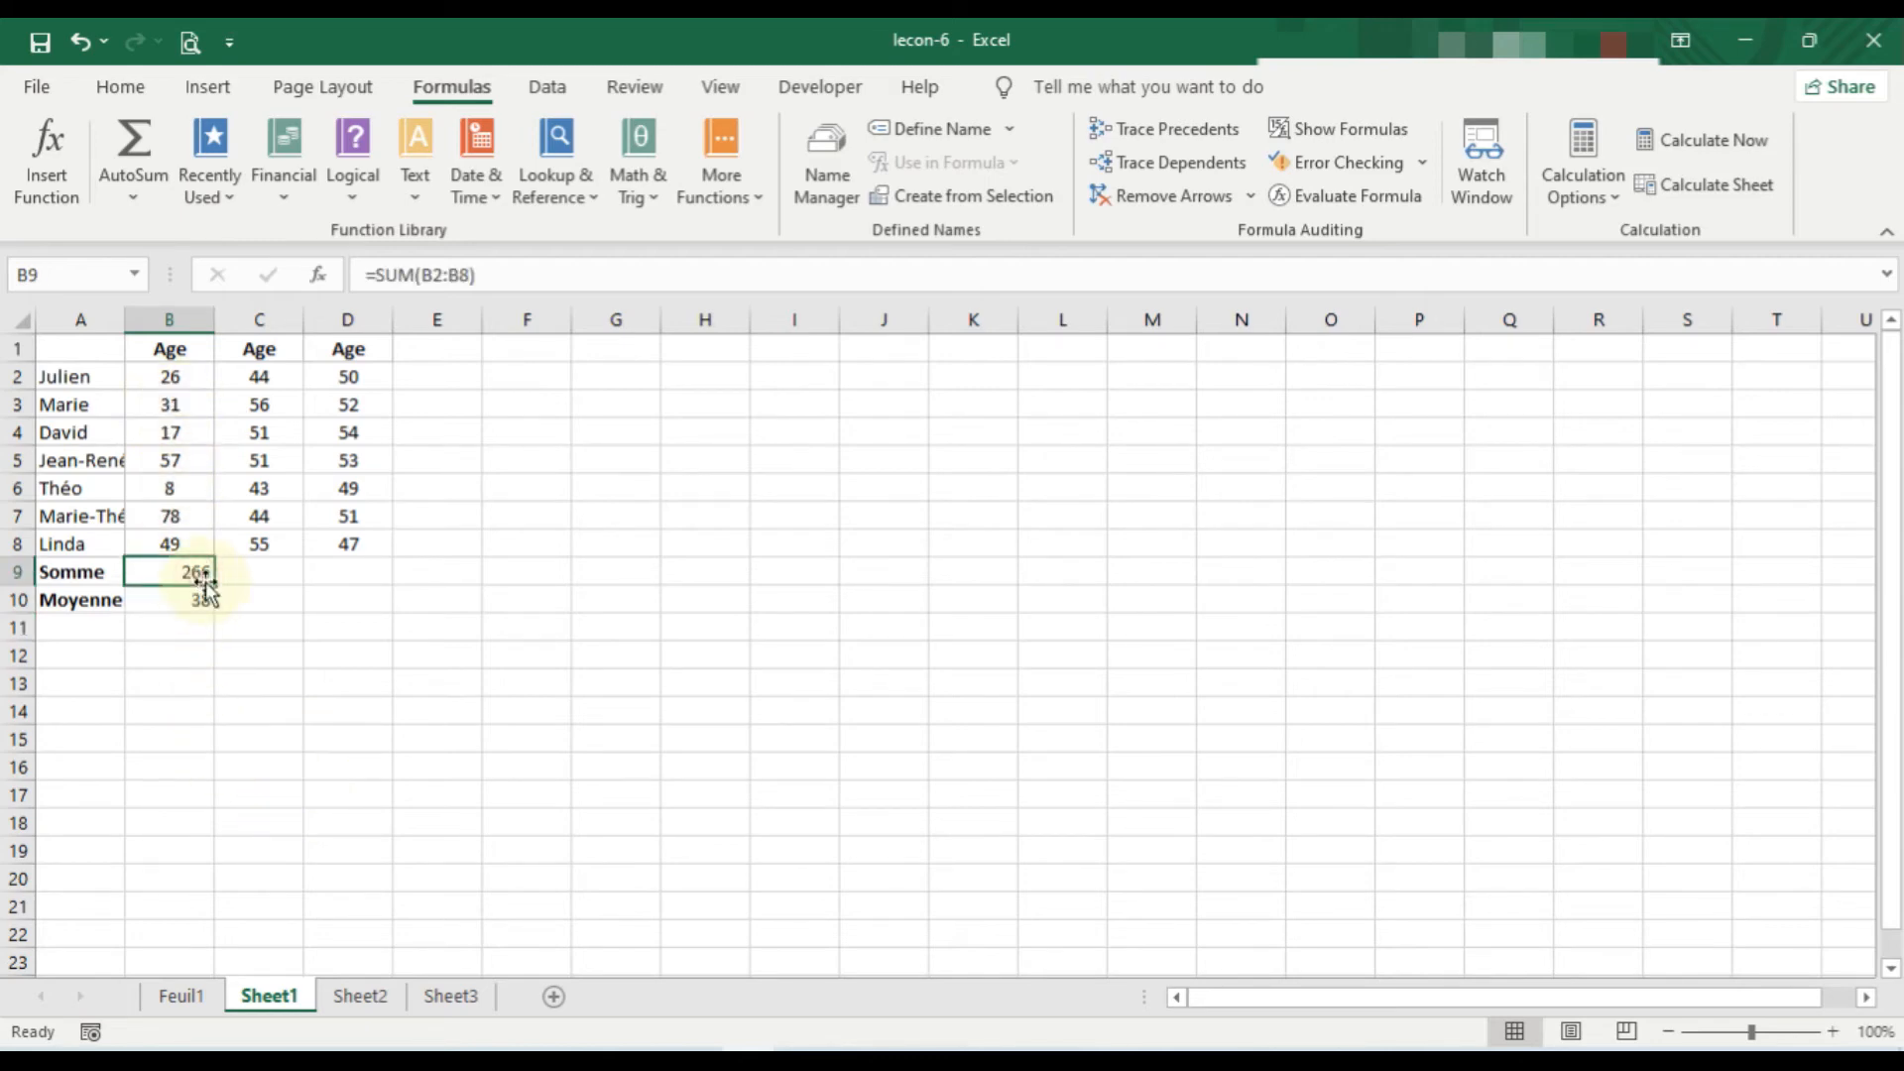
{"action": "left_click", "coordinate": [253, 568]}
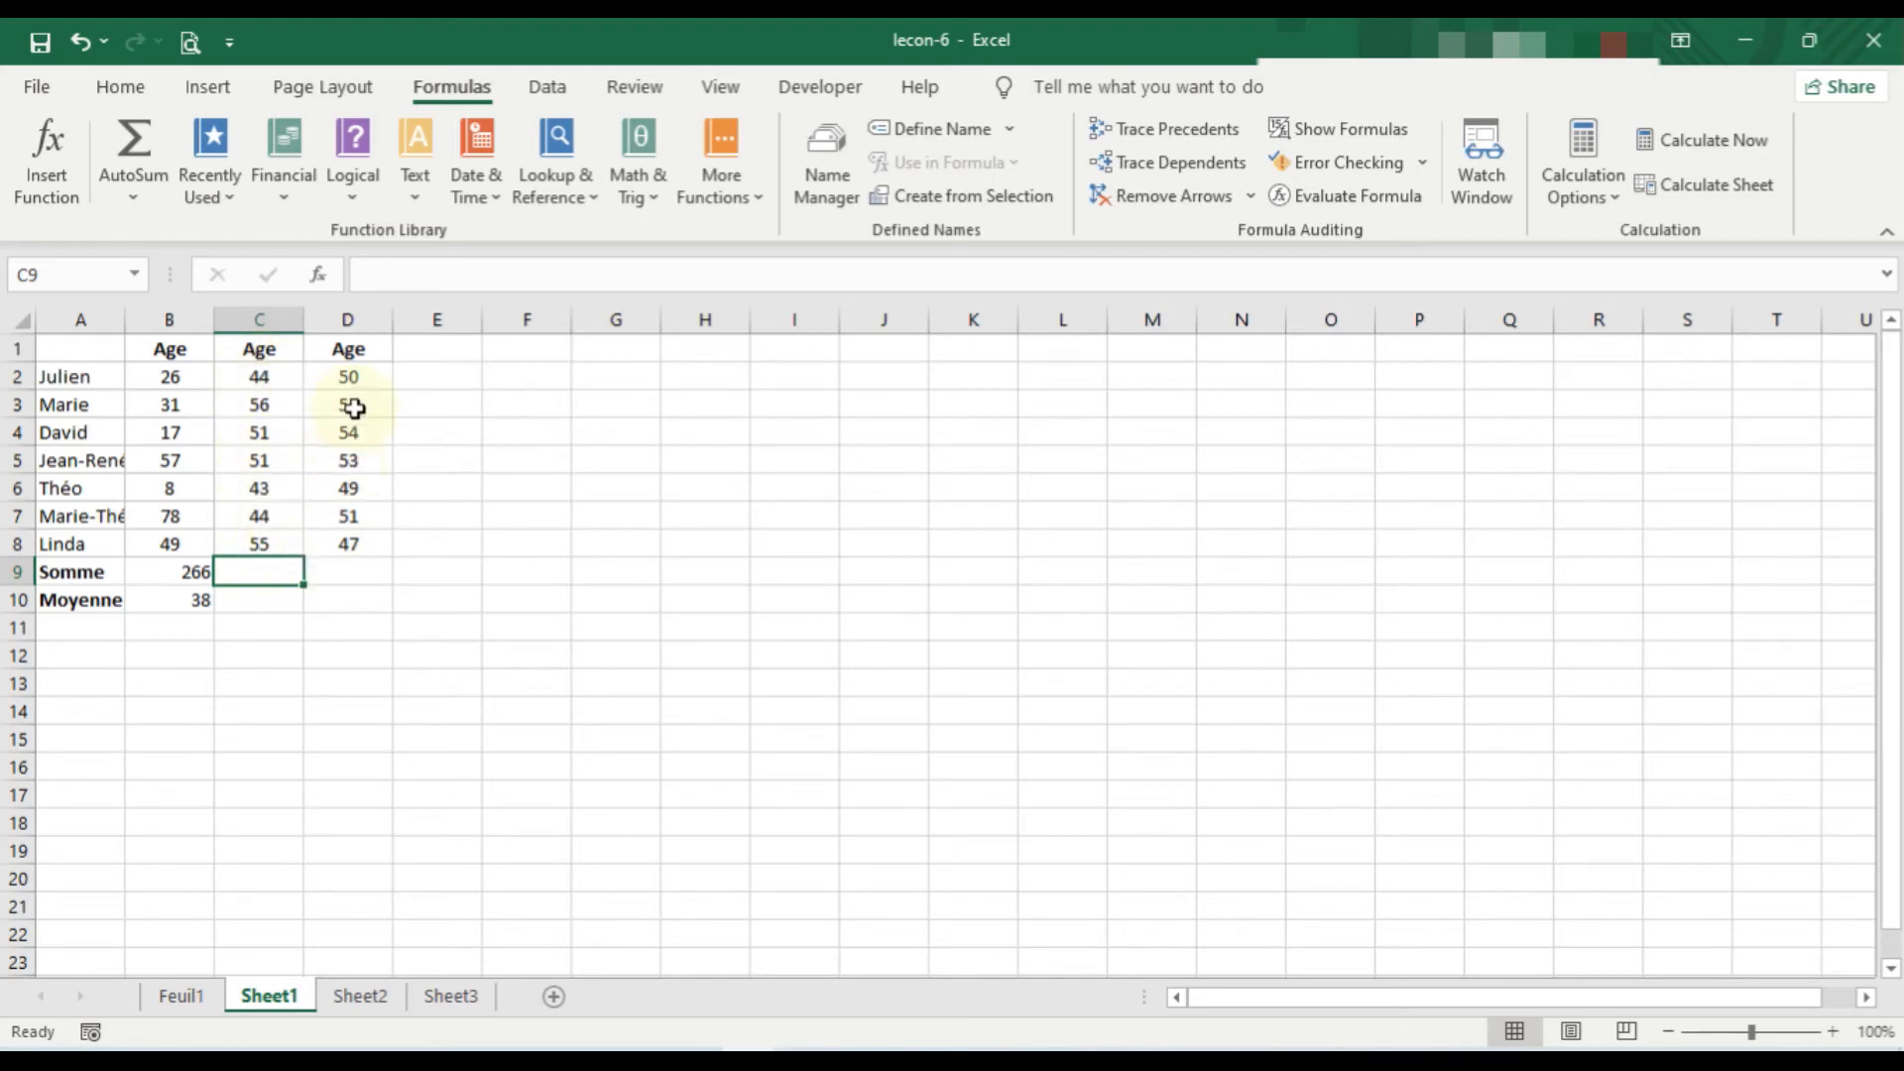
{"action": "left_click", "coordinate": [264, 605]}
{"action": "left_click", "coordinate": [262, 568]}
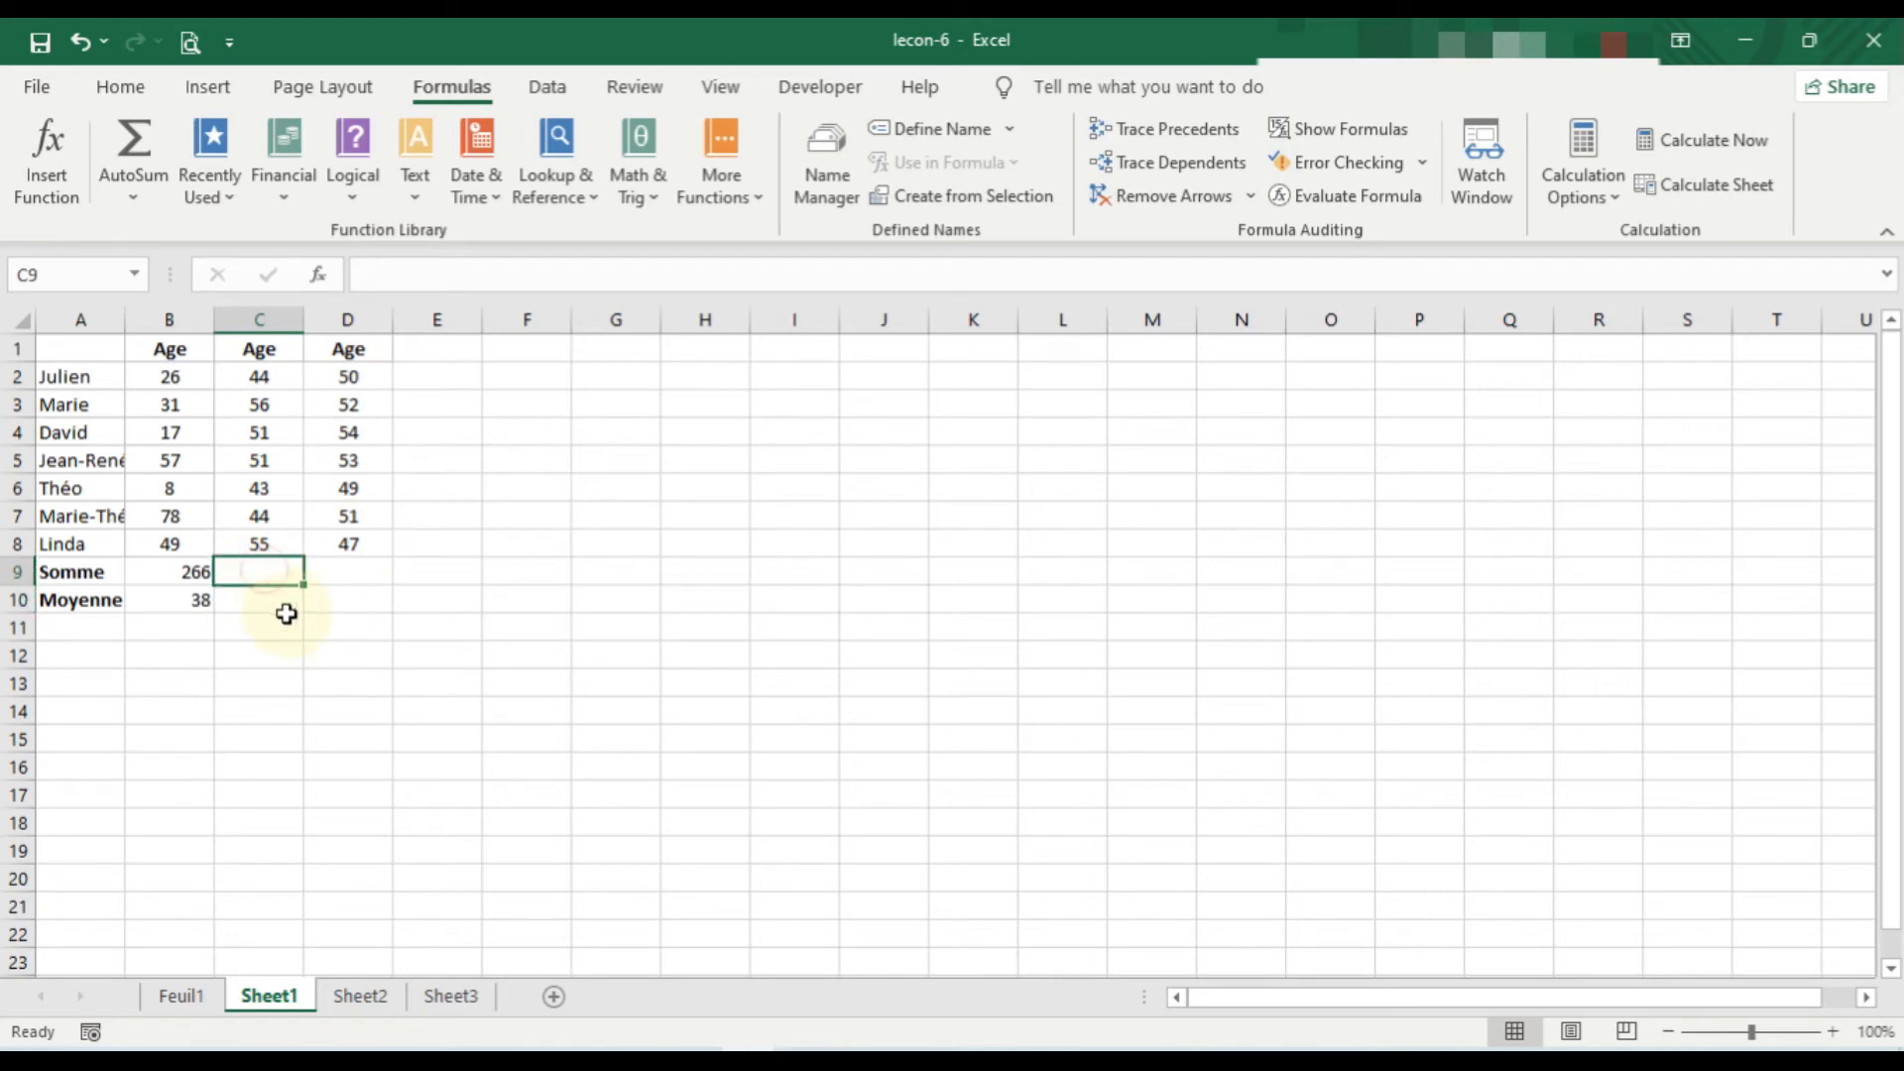
{"action": "left_click", "coordinate": [185, 573]}
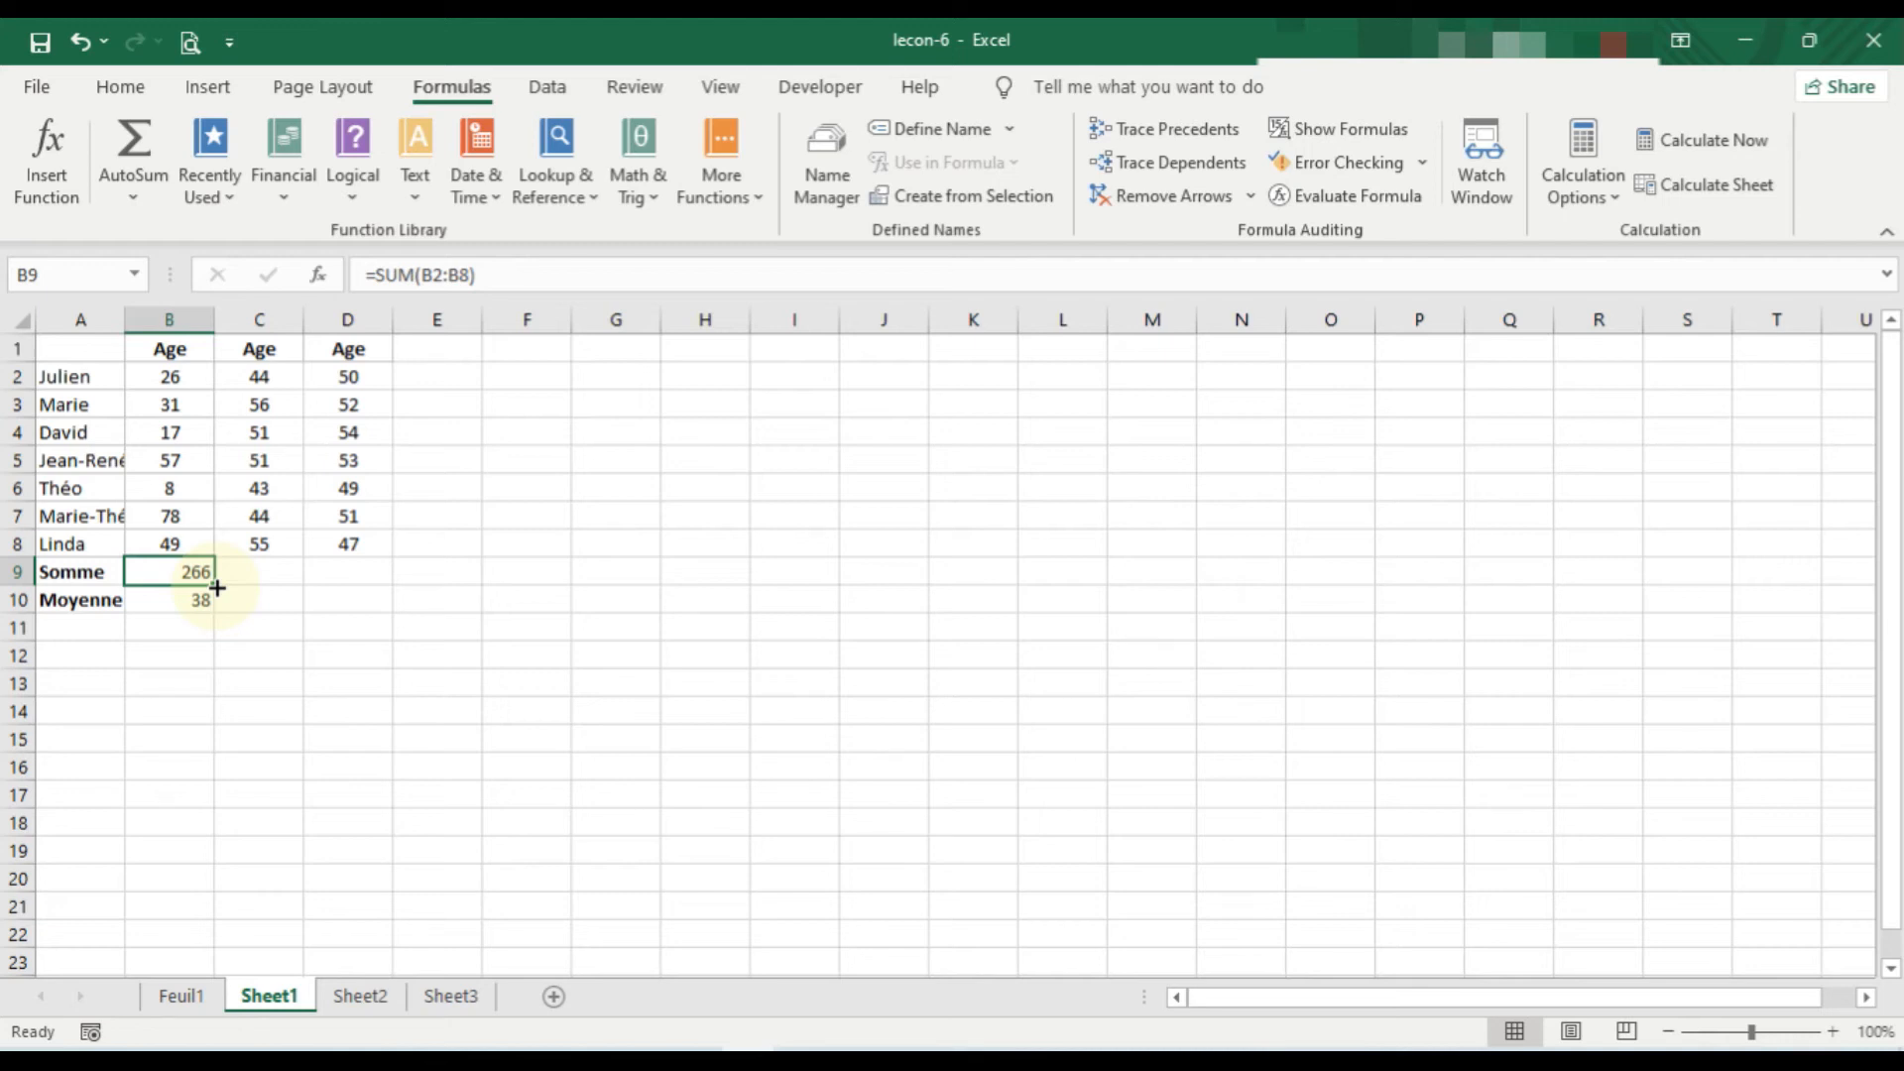
{"action": "left_click_drag", "start_coordinate": [216, 588], "coordinate": [365, 583]}
{"action": "left_click", "coordinate": [355, 635]}
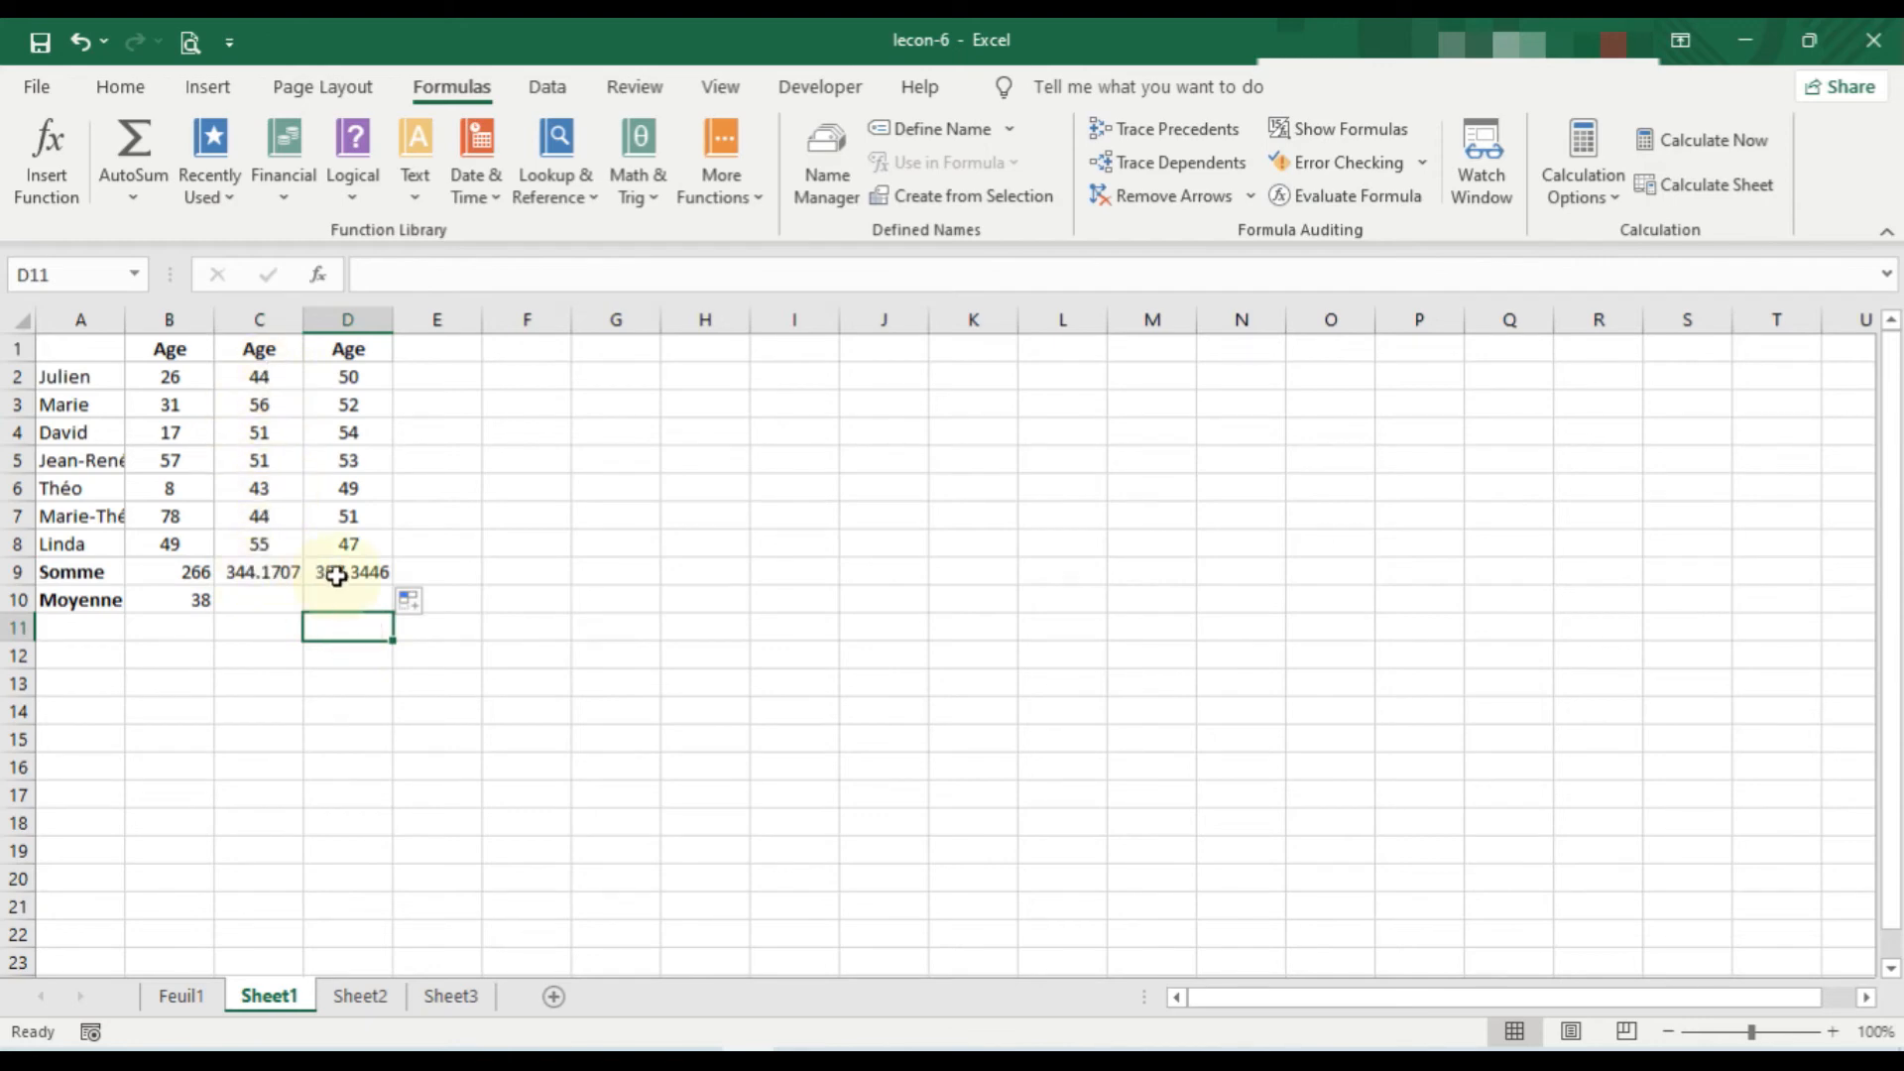
- Fill the AVERAGE formula from B10 across to D10 for the other two Age columns
{"action": "left_click", "coordinate": [180, 599]}
{"action": "left_click_drag", "start_coordinate": [218, 616], "coordinate": [360, 604]}
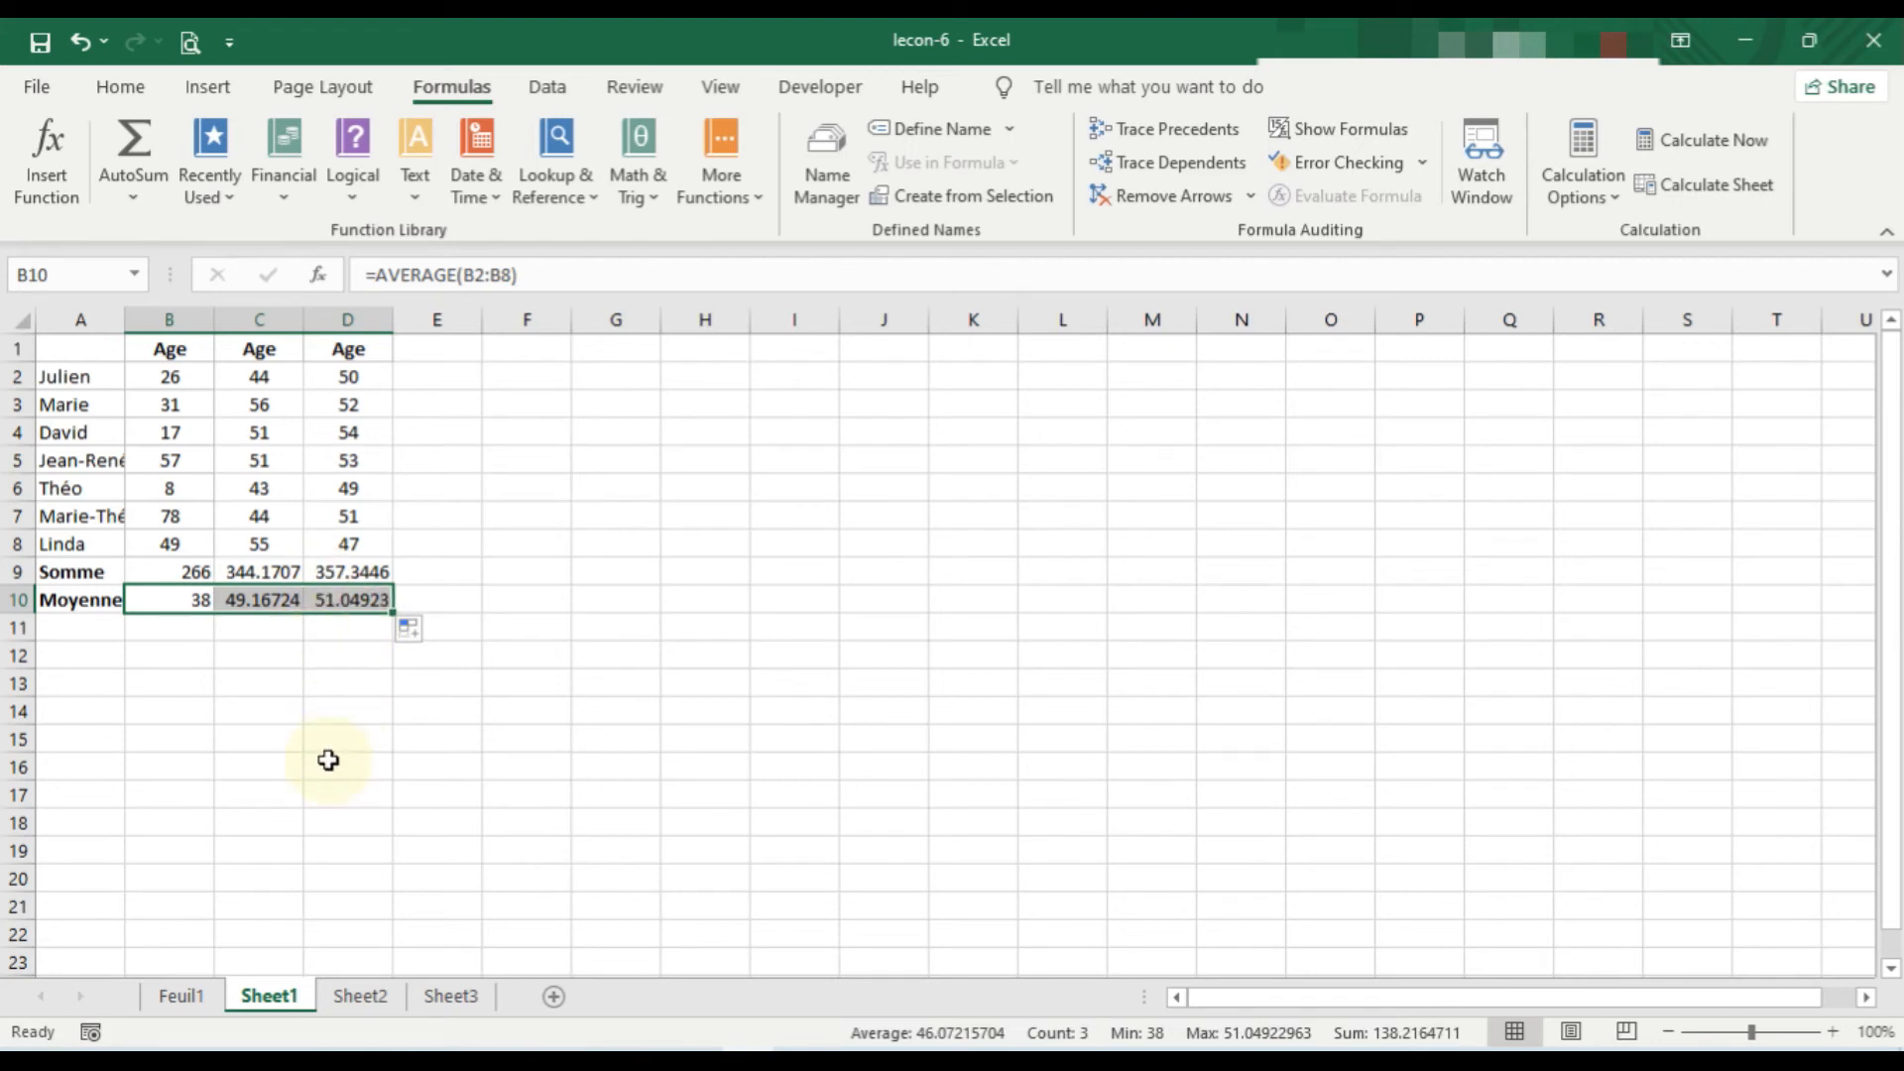
{"action": "left_click", "coordinate": [296, 651]}
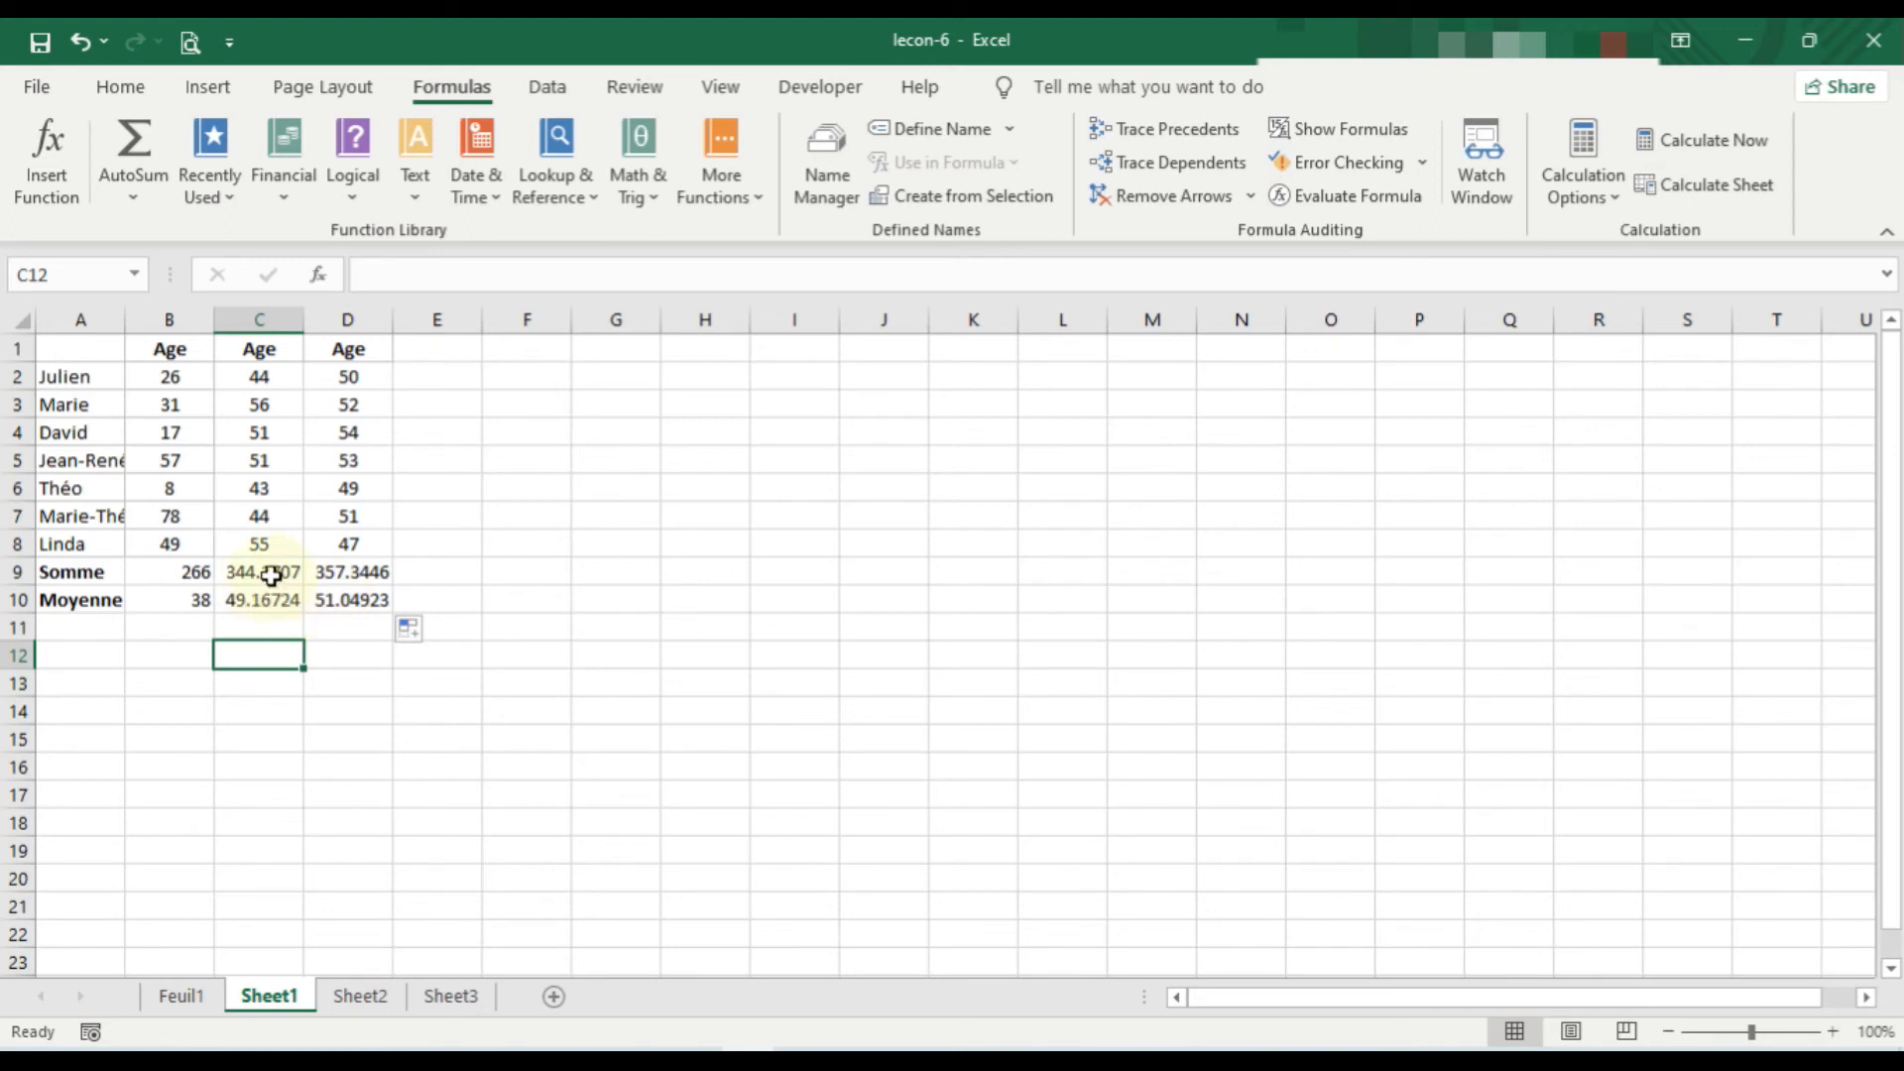
- Reduce the decimals of the sums and averages in C9:D10 until only whole numbers are shown
{"action": "left_click_drag", "start_coordinate": [238, 575], "coordinate": [345, 601]}
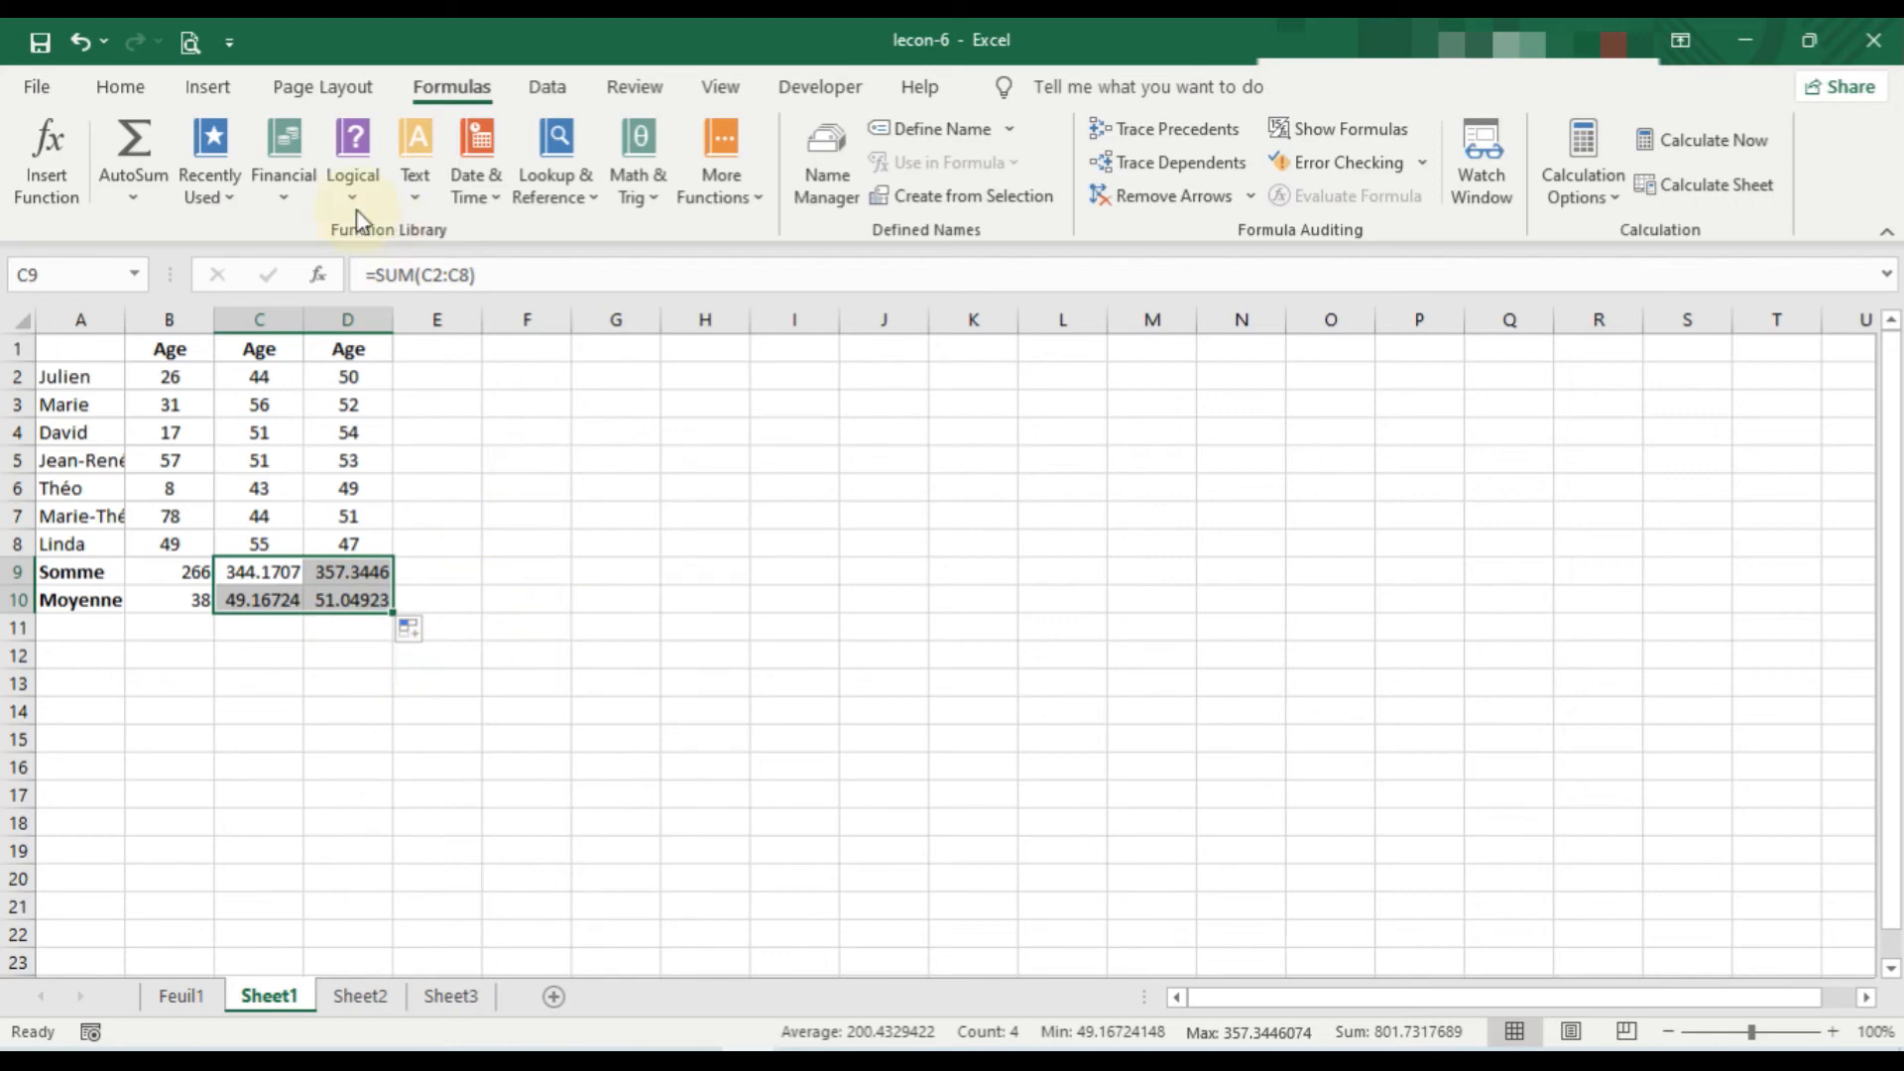
{"action": "left_click", "coordinate": [119, 86]}
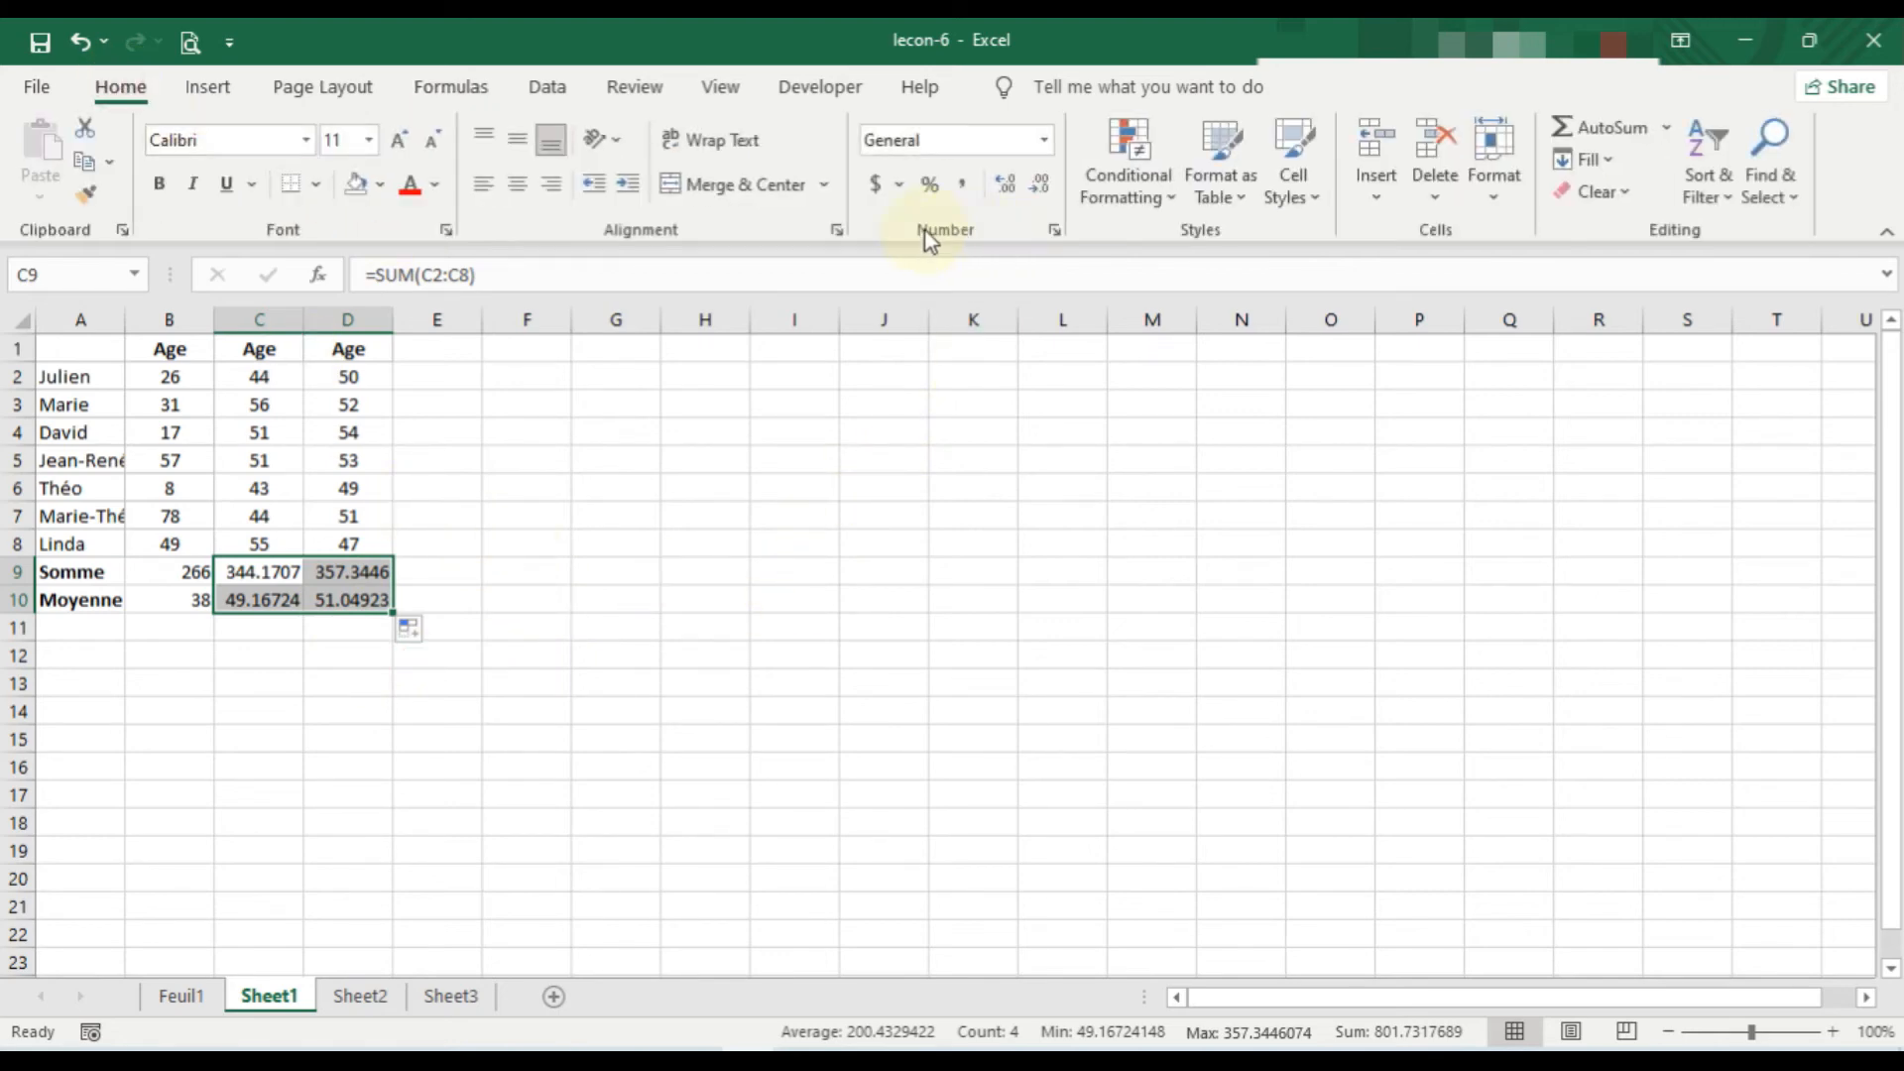
{"action": "left_click", "coordinate": [1044, 189]}
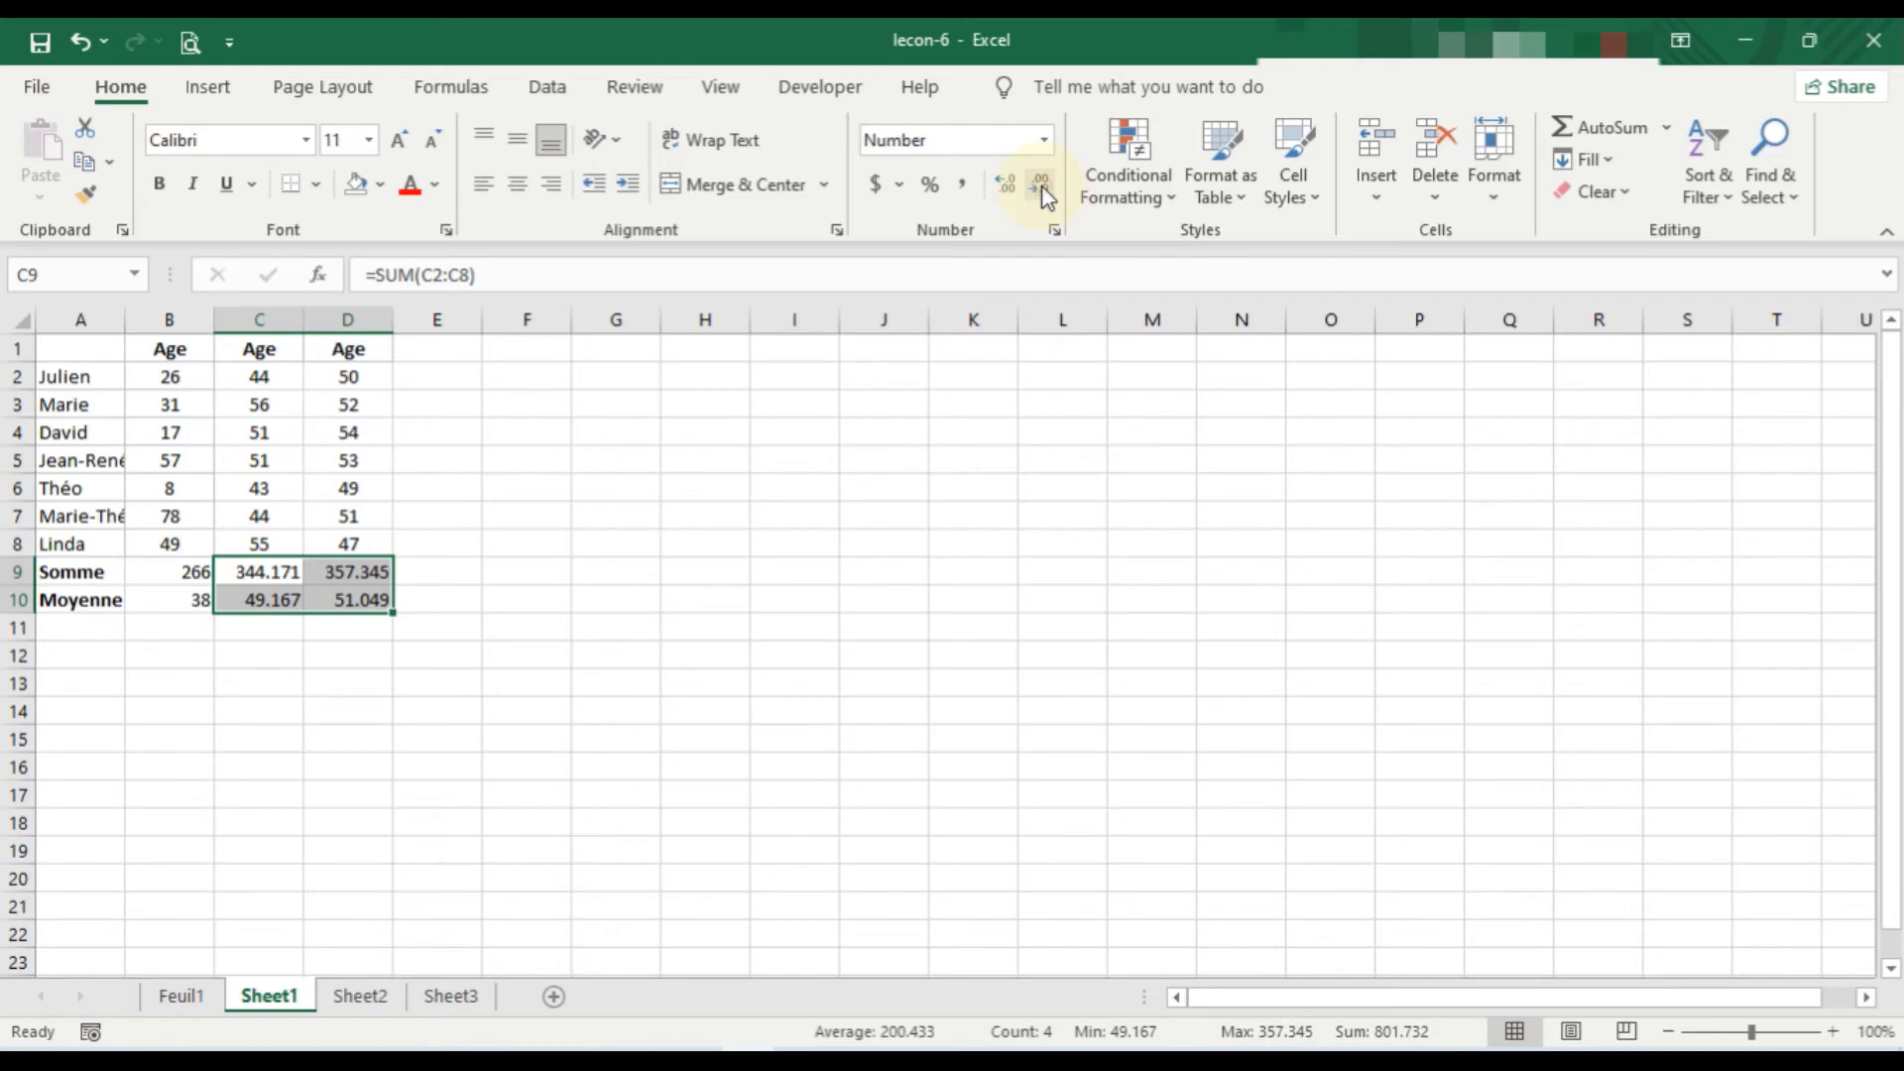
{"action": "left_click", "coordinate": [1043, 189]}
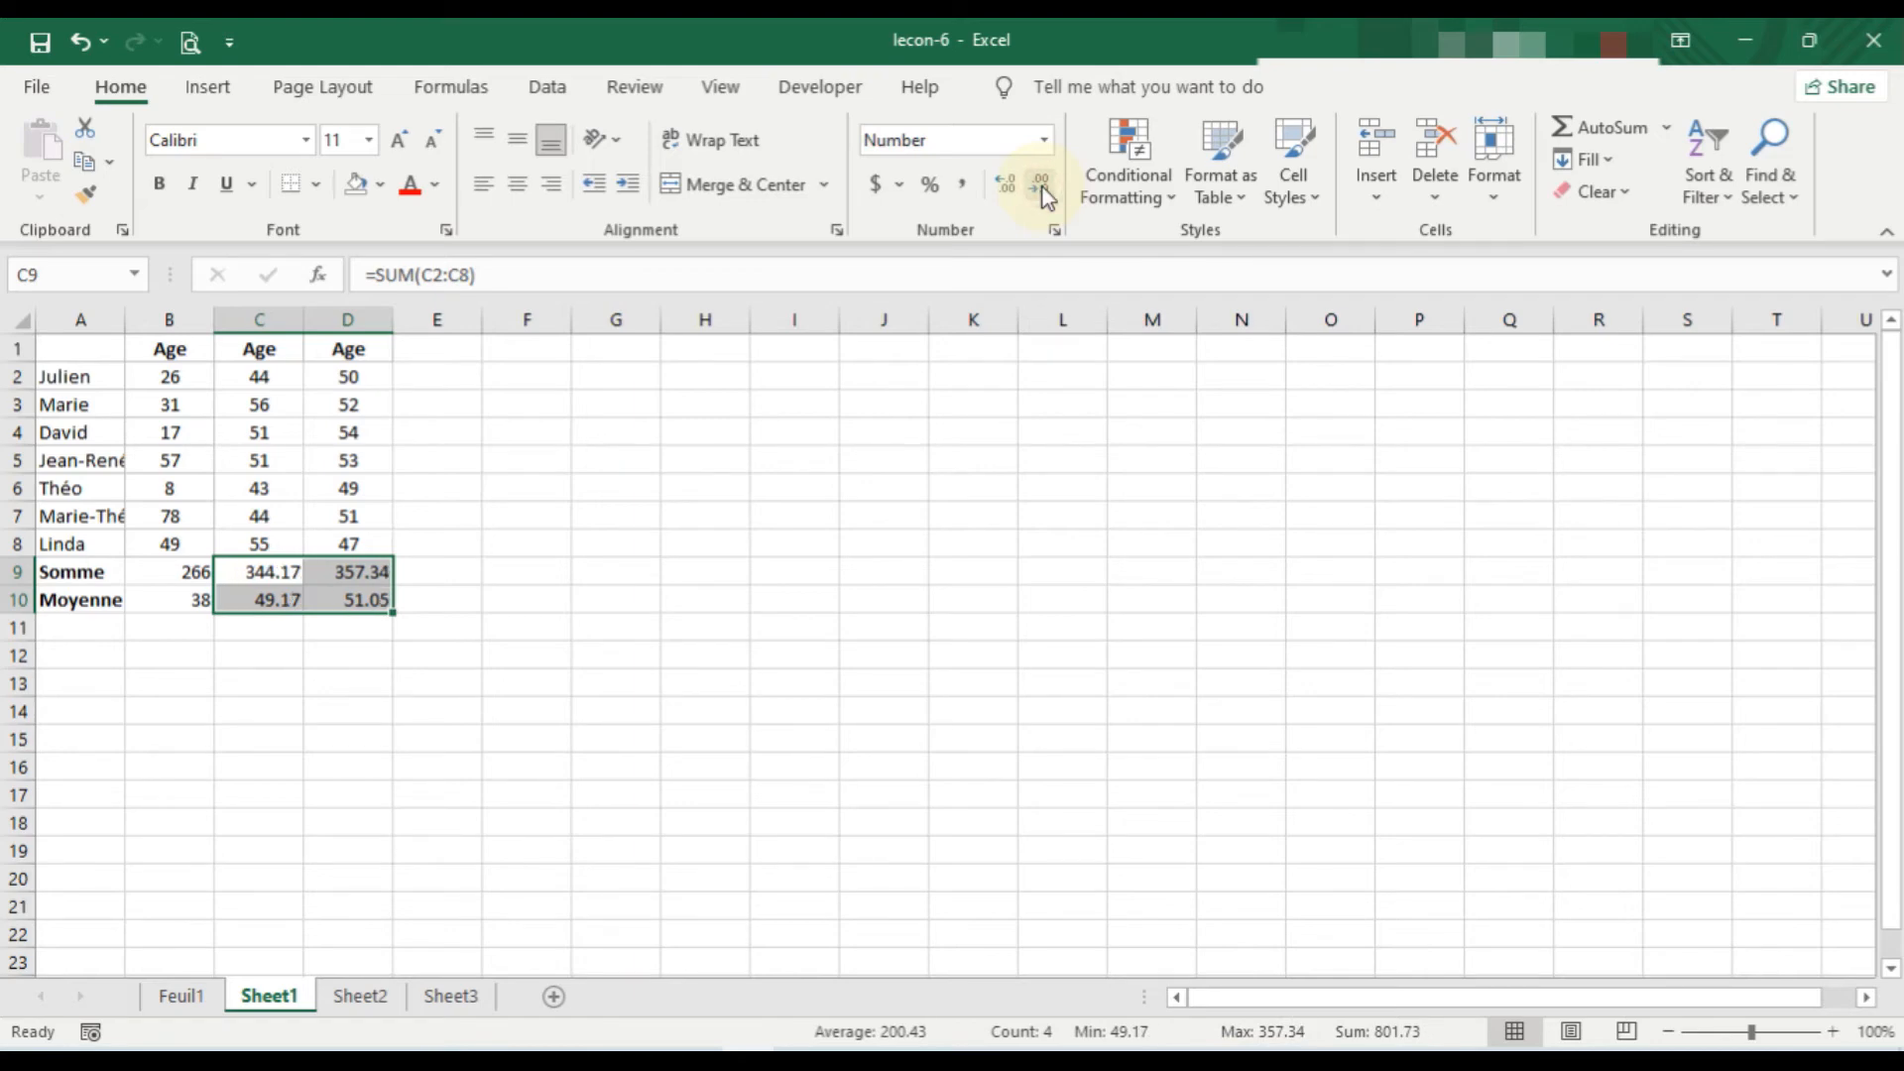
{"action": "left_click", "coordinate": [1043, 190]}
{"action": "left_click", "coordinate": [1043, 190]}
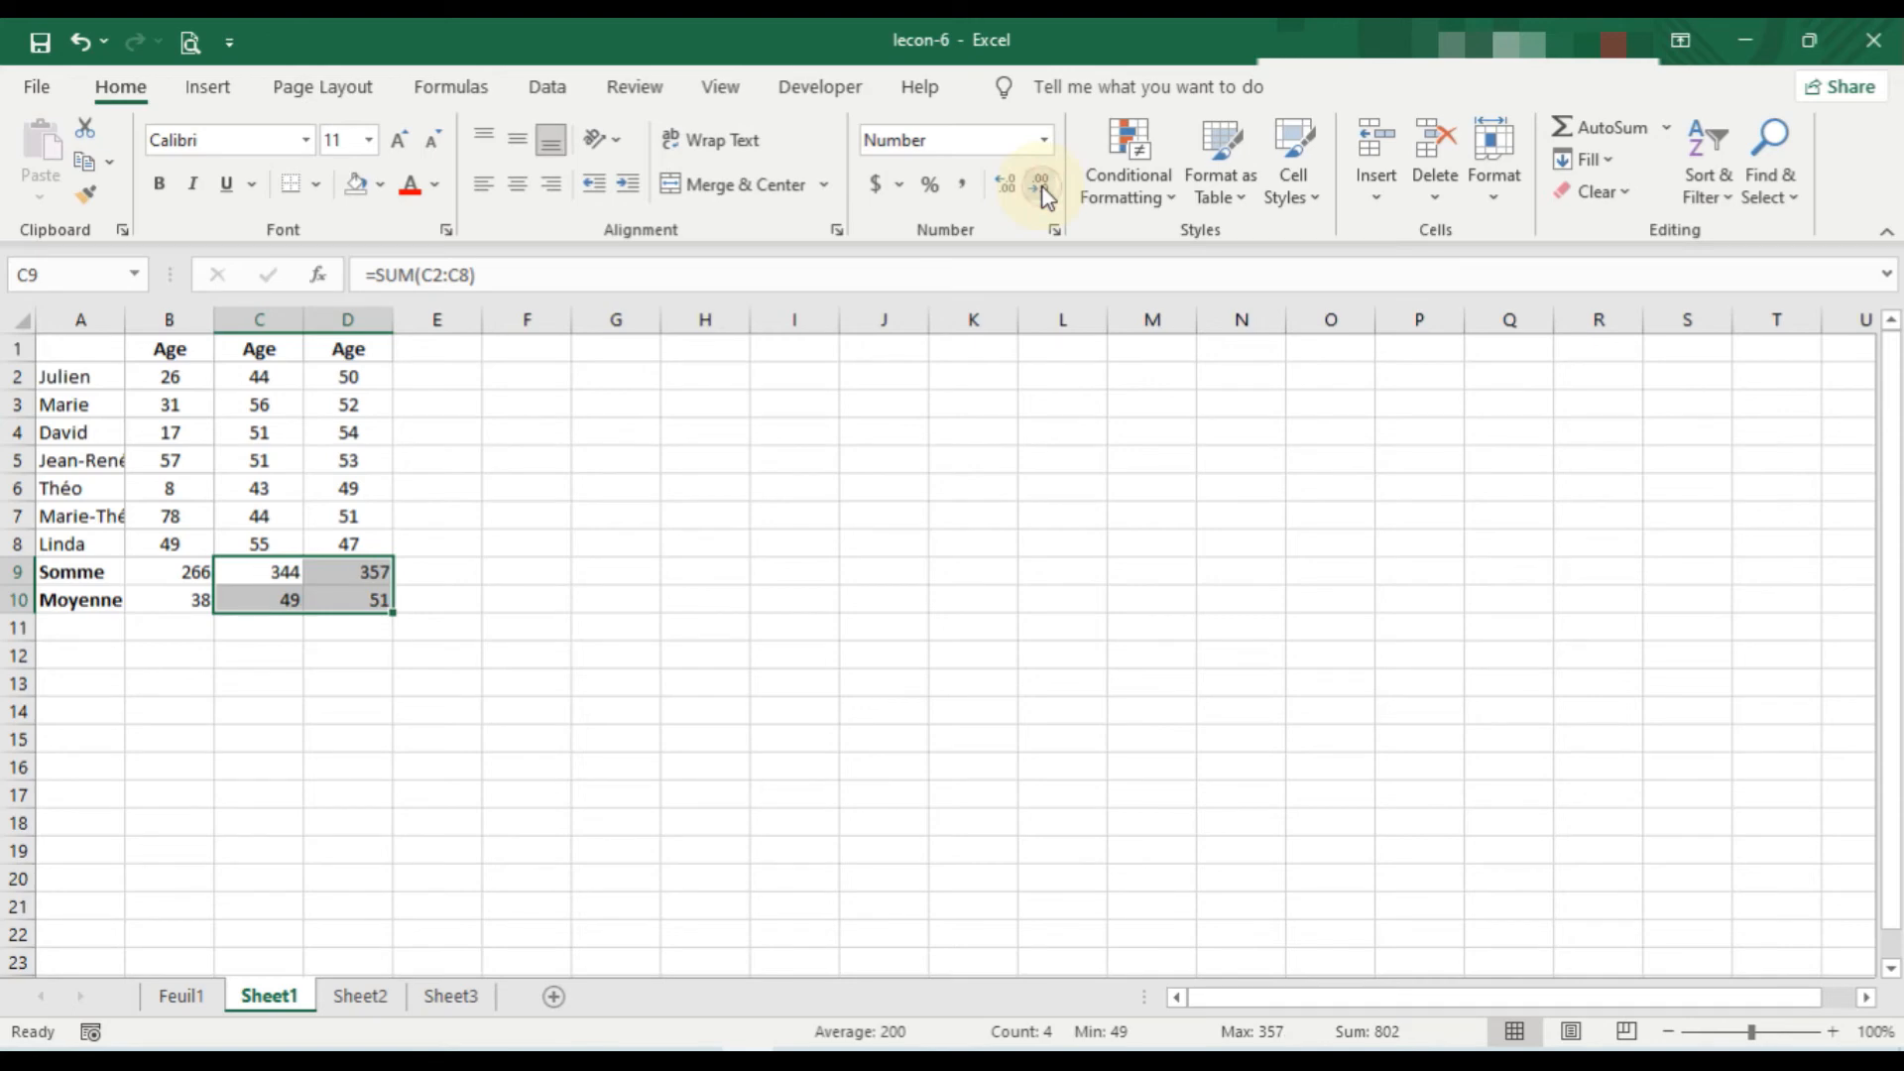
- Center the results in B9:D10, make them bold and increase their font size to 12
{"action": "left_click_drag", "start_coordinate": [173, 573], "coordinate": [340, 600]}
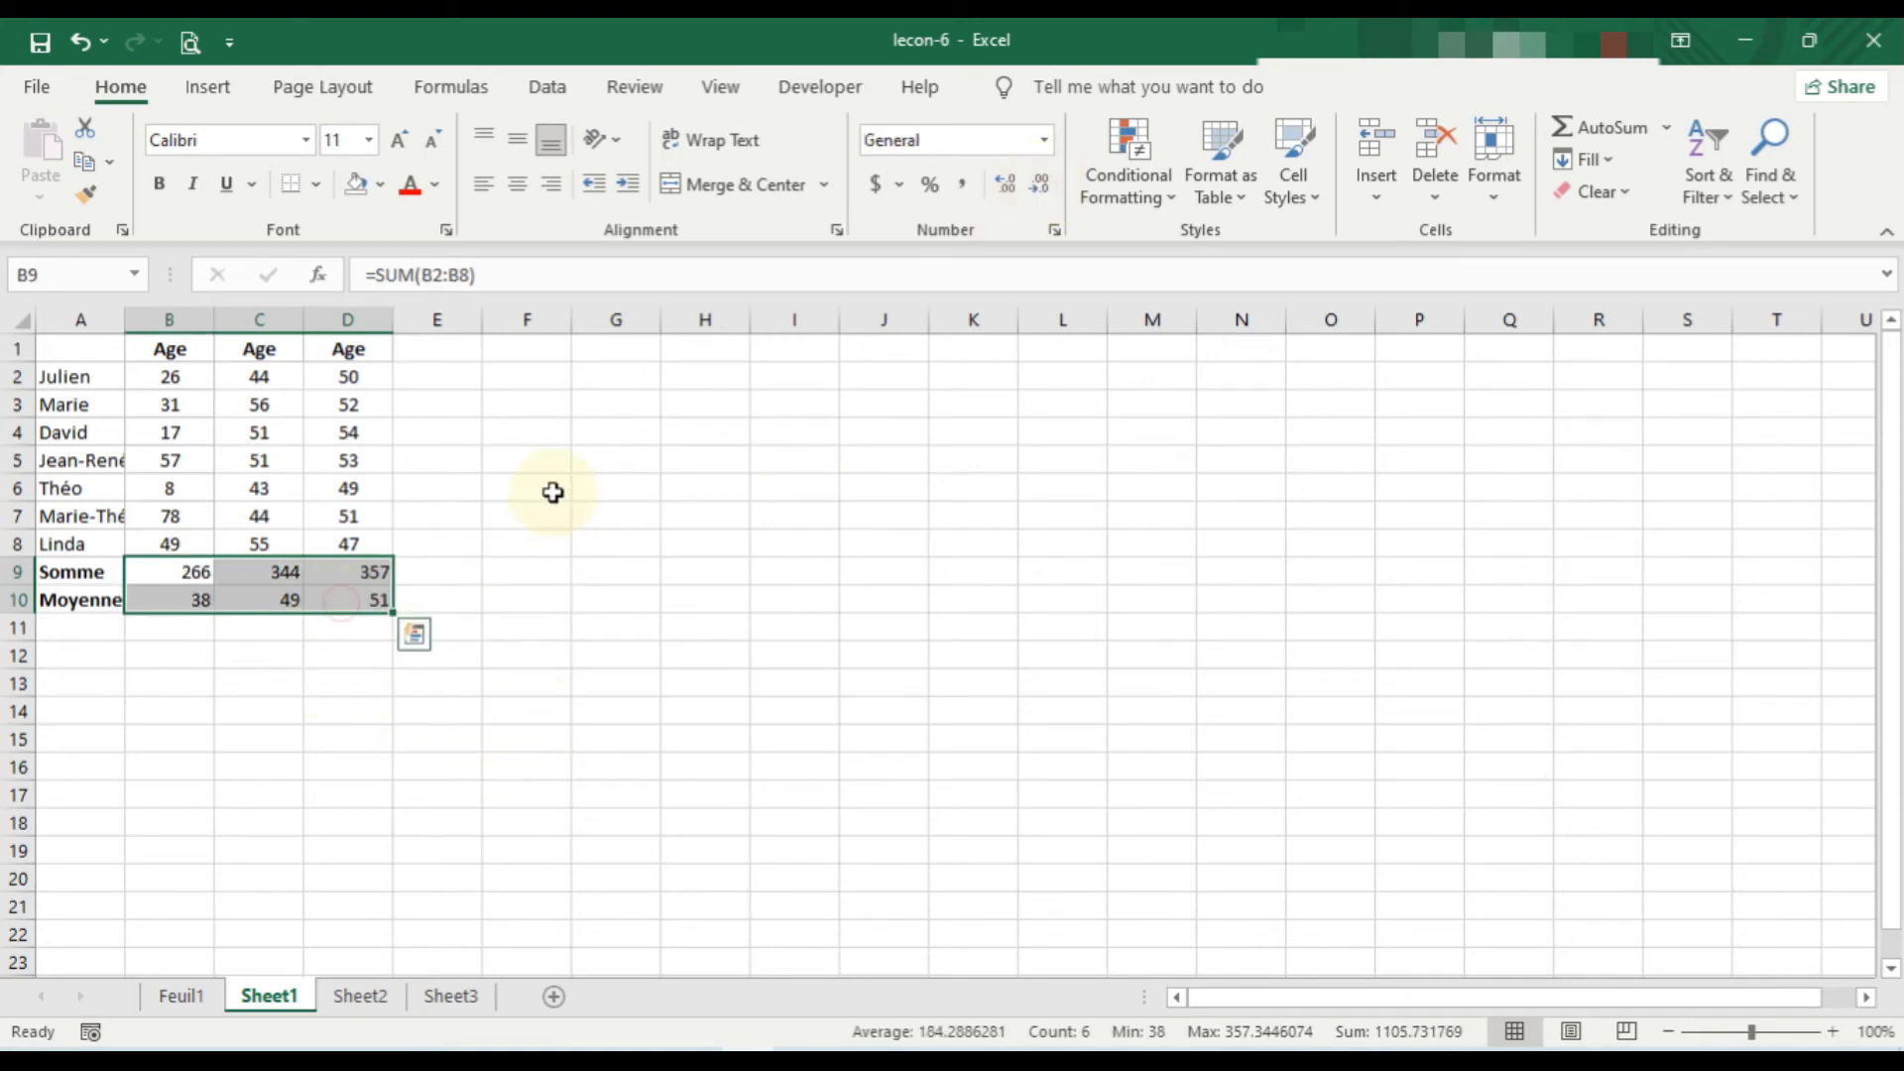
{"action": "left_click", "coordinate": [517, 184]}
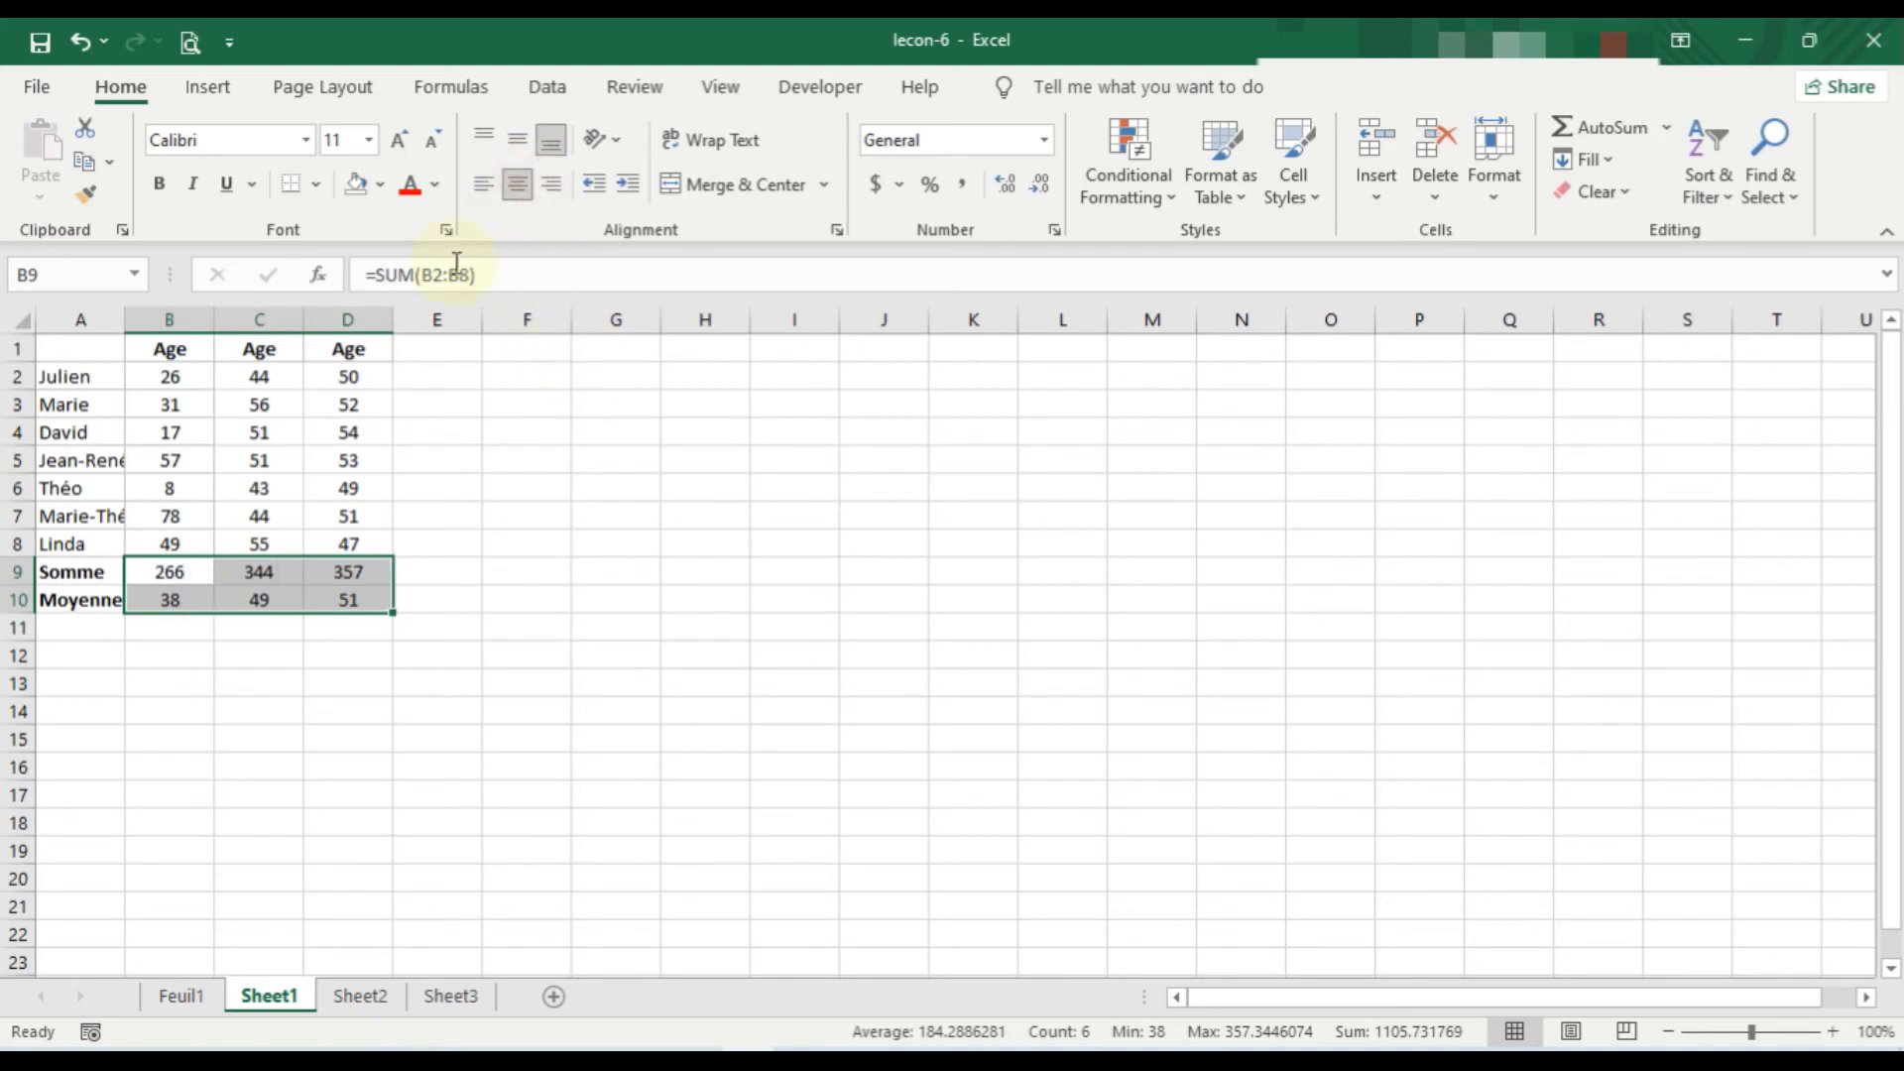
{"action": "left_click", "coordinate": [155, 184]}
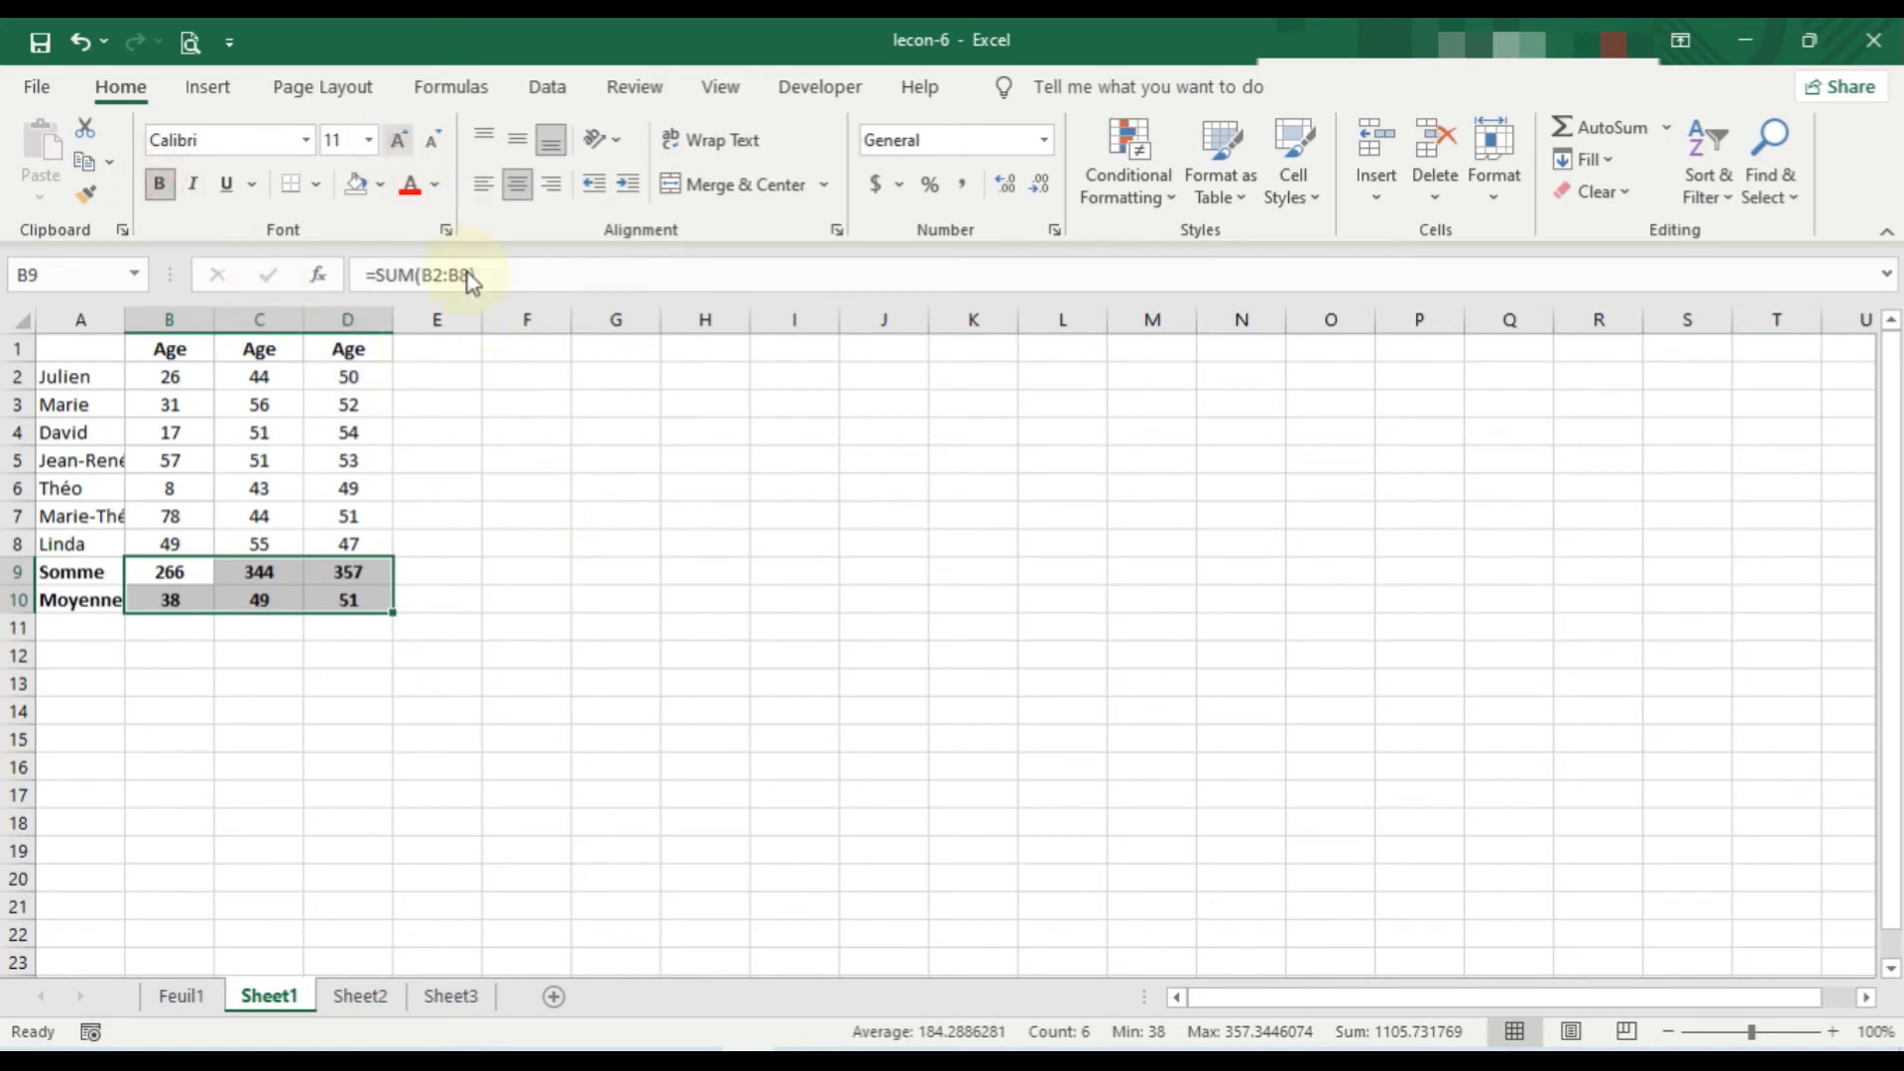
{"action": "left_click", "coordinate": [436, 712]}
{"action": "left_click", "coordinate": [173, 658]}
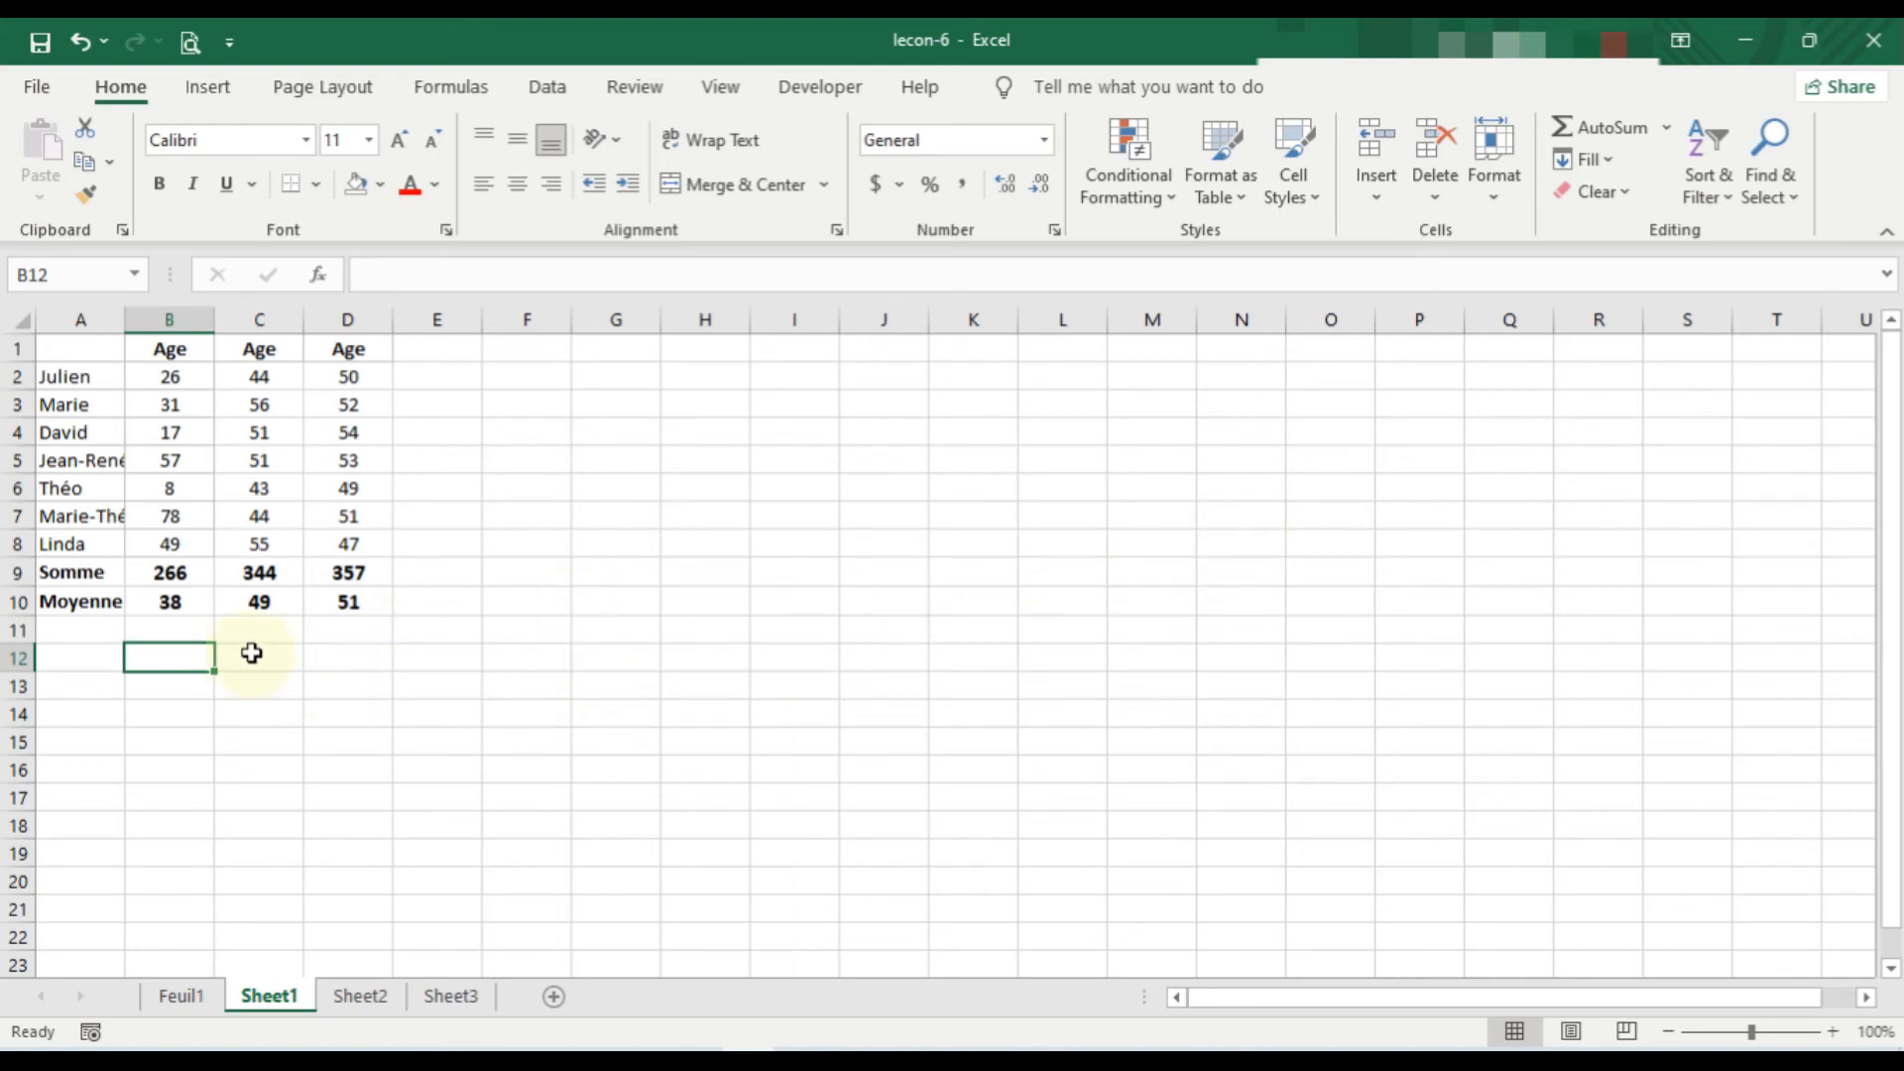
- Clear the contents of the Somme and Moyenne result cells B9:D10
{"action": "left_click_drag", "start_coordinate": [170, 573], "coordinate": [357, 592]}
{"action": "key", "text": "Delete"}
{"action": "left_click", "coordinate": [306, 665]}
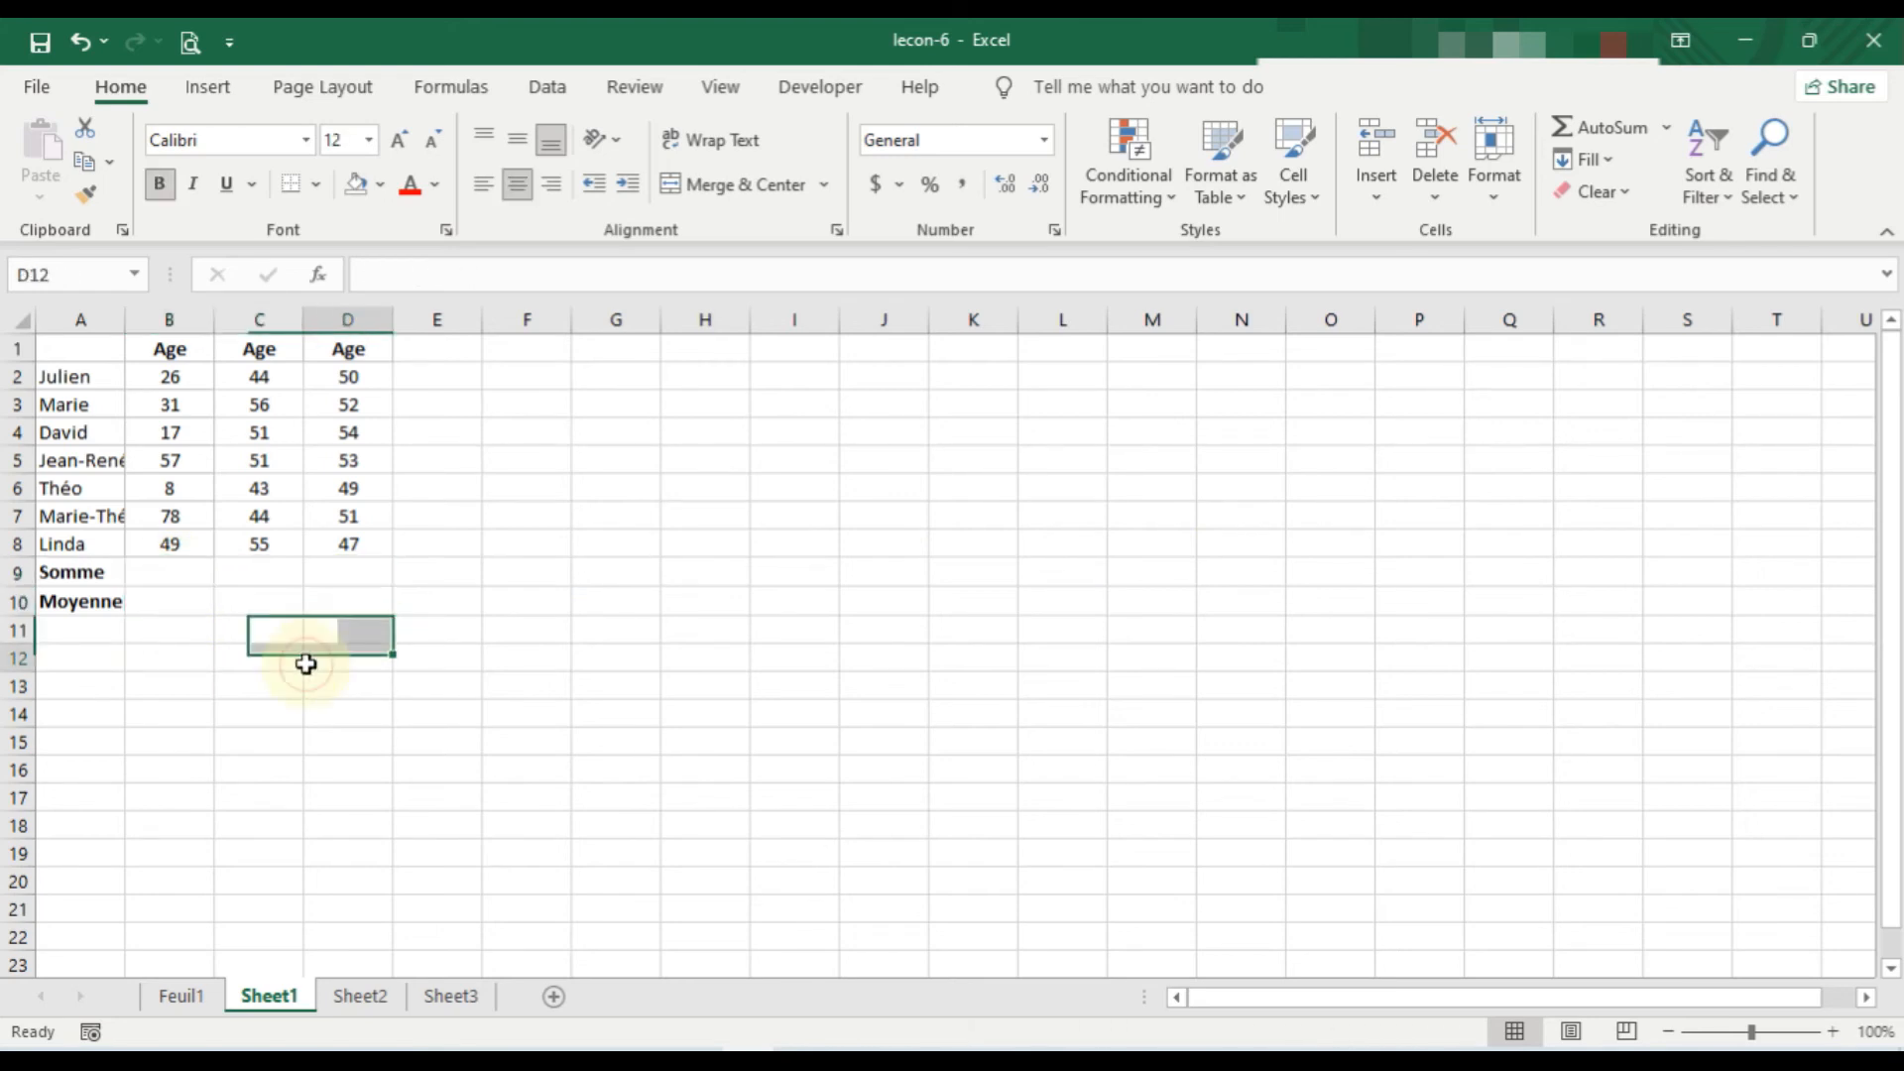
- Insert the sum of B2:B8 in the Somme cell B9 with AutoSum
{"action": "left_click", "coordinate": [177, 575]}
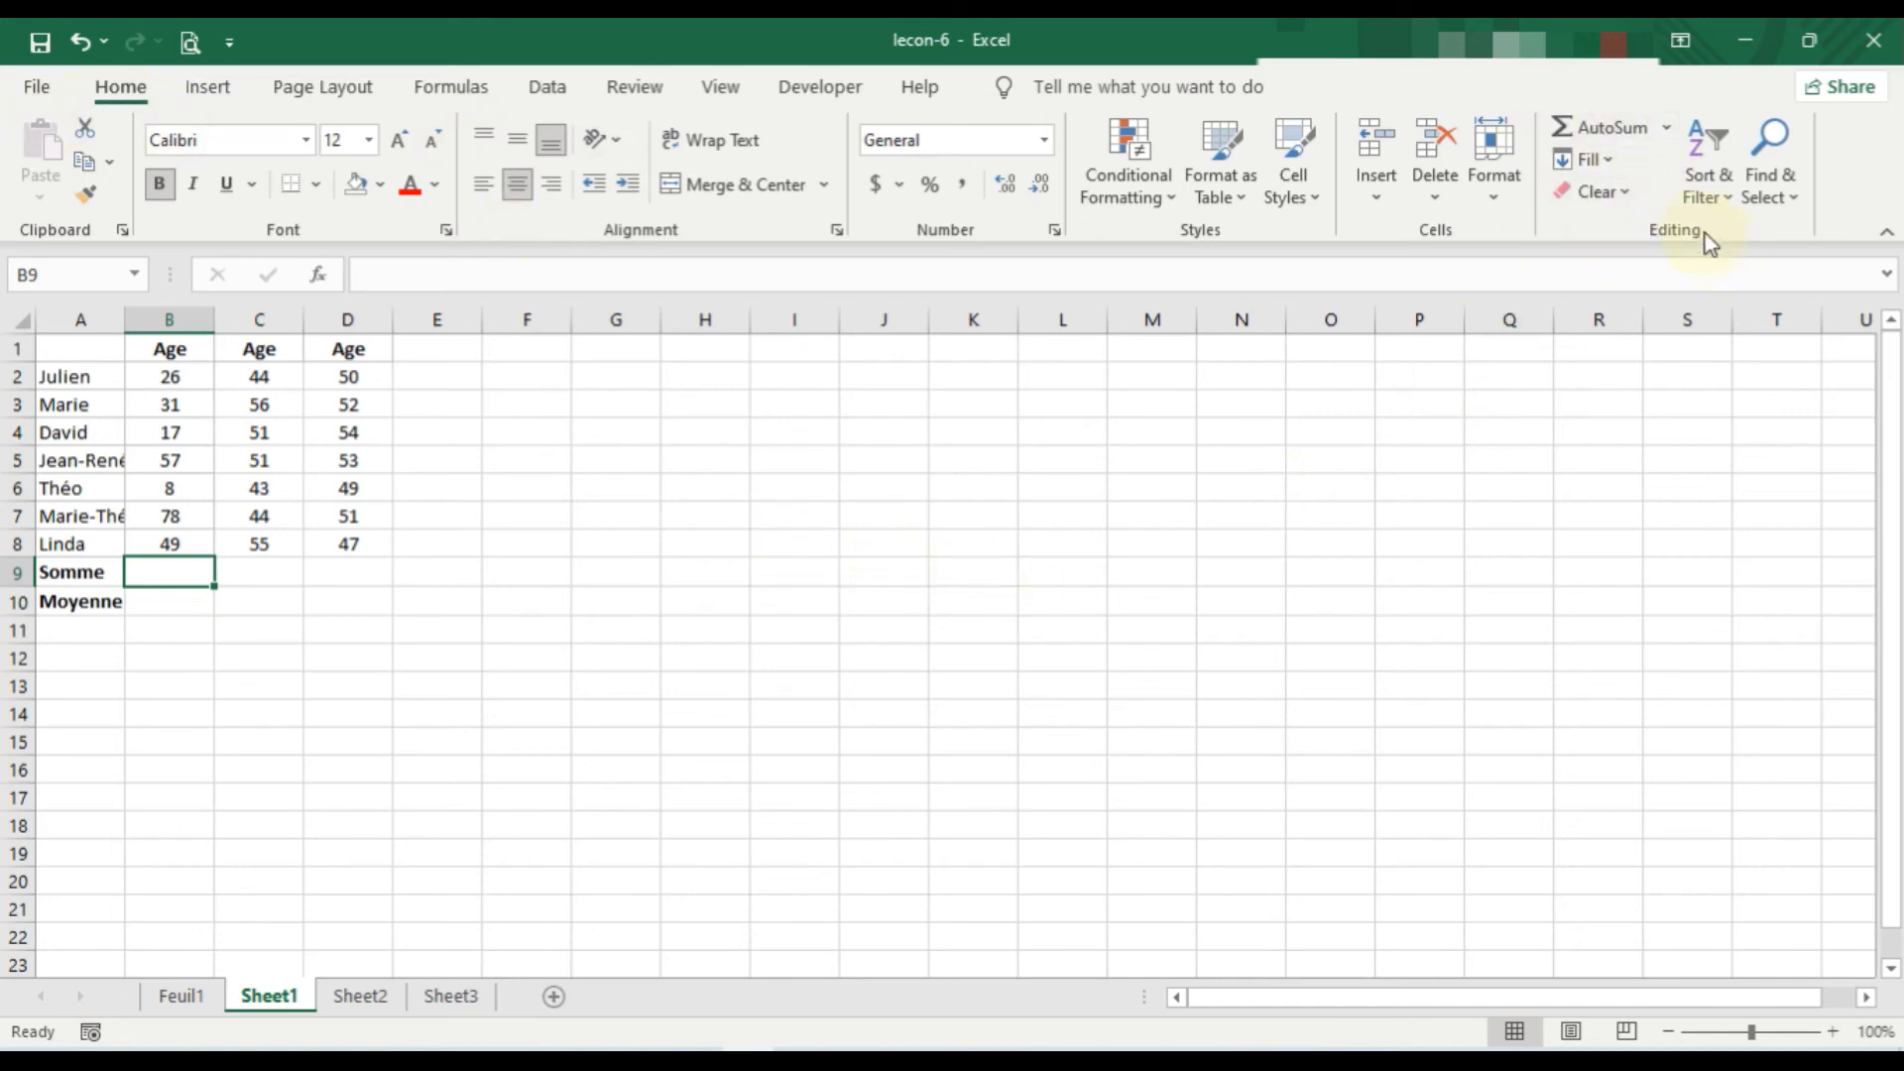
{"action": "left_click", "coordinate": [1670, 129]}
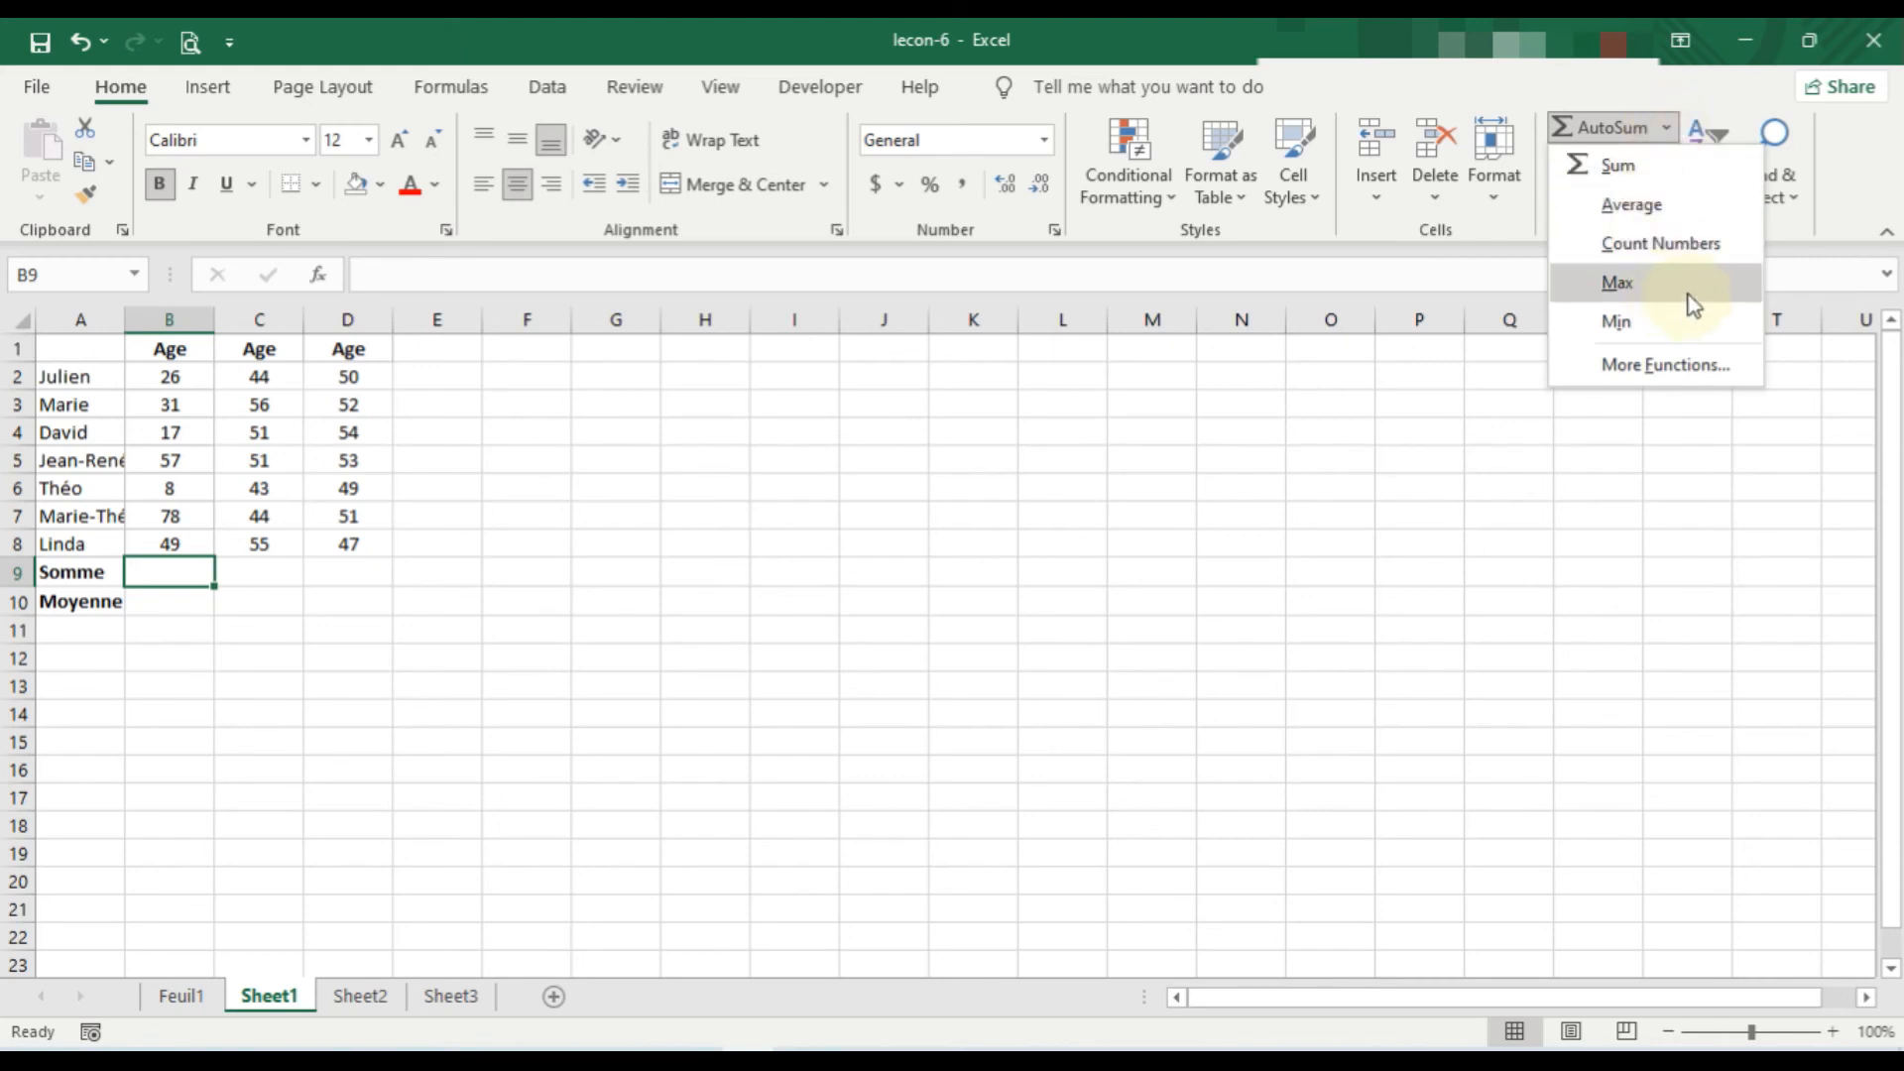
{"action": "left_click", "coordinate": [1637, 168]}
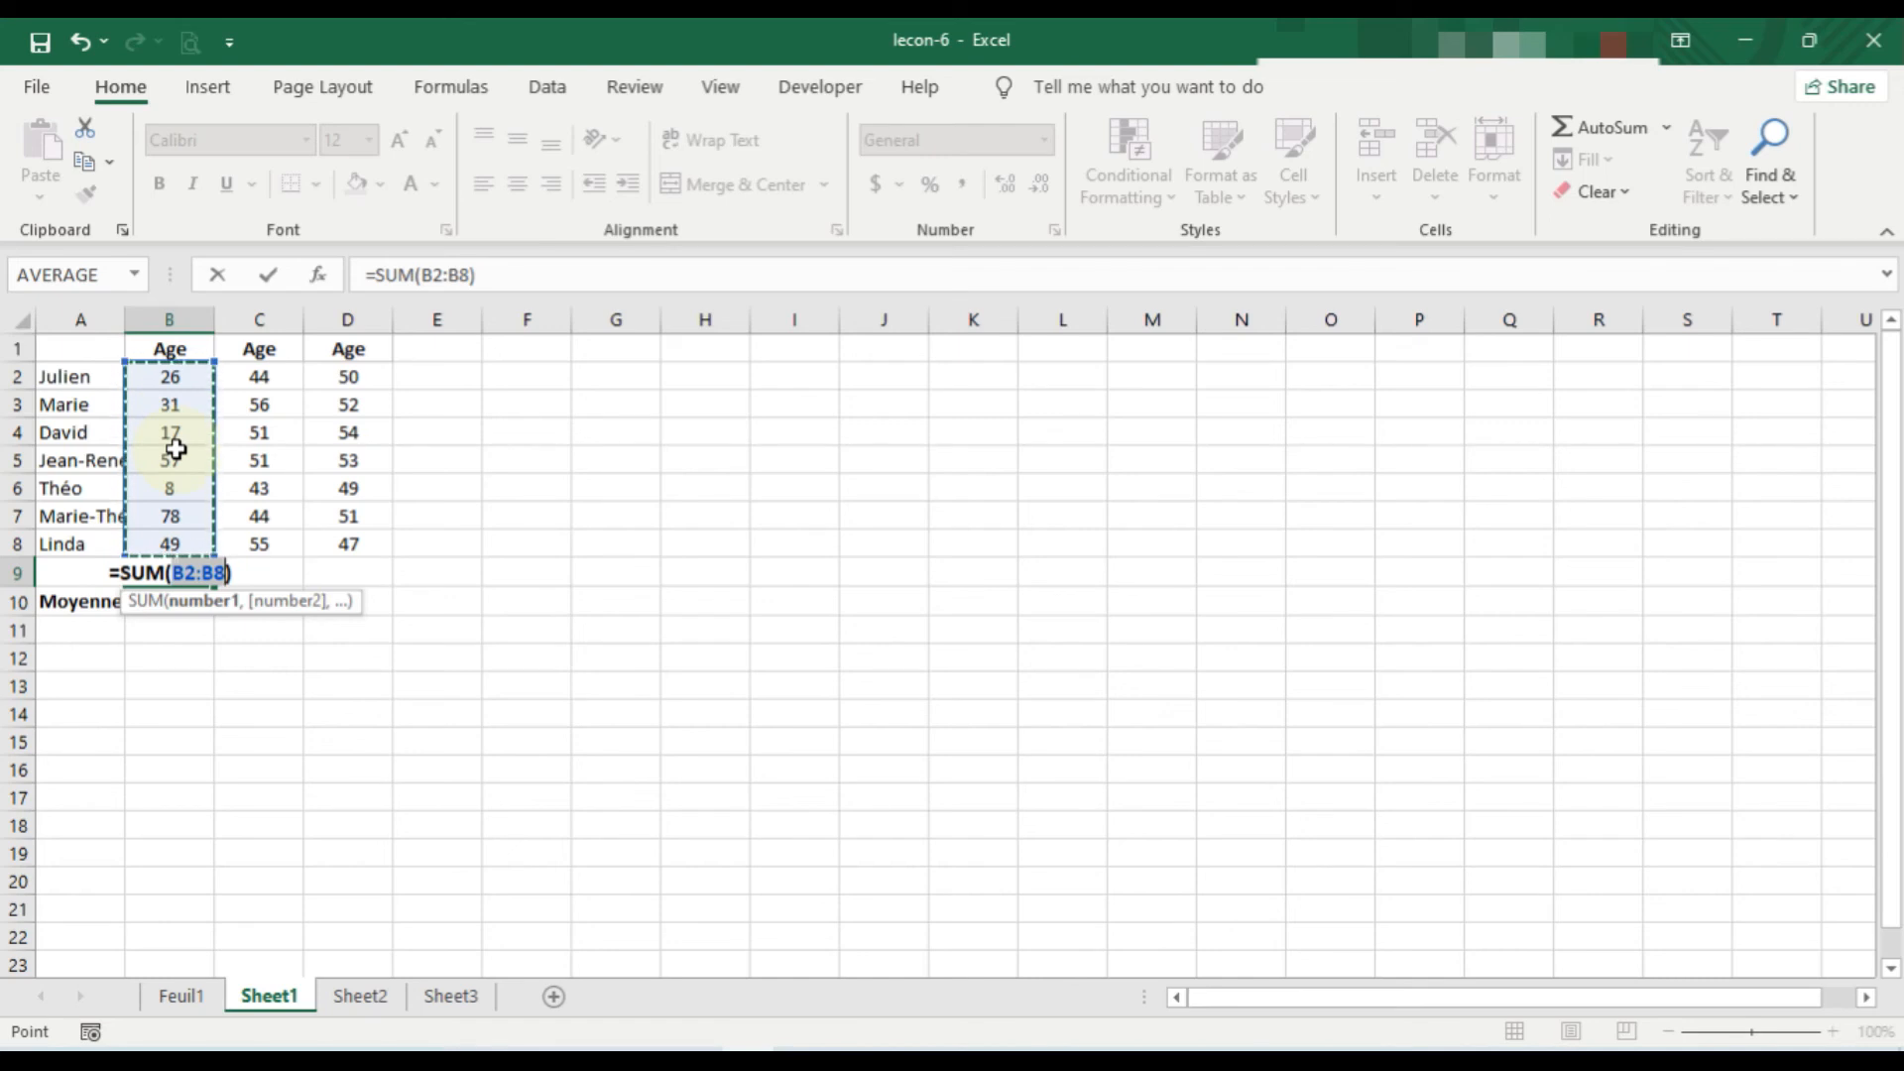
{"action": "key", "text": "Return"}
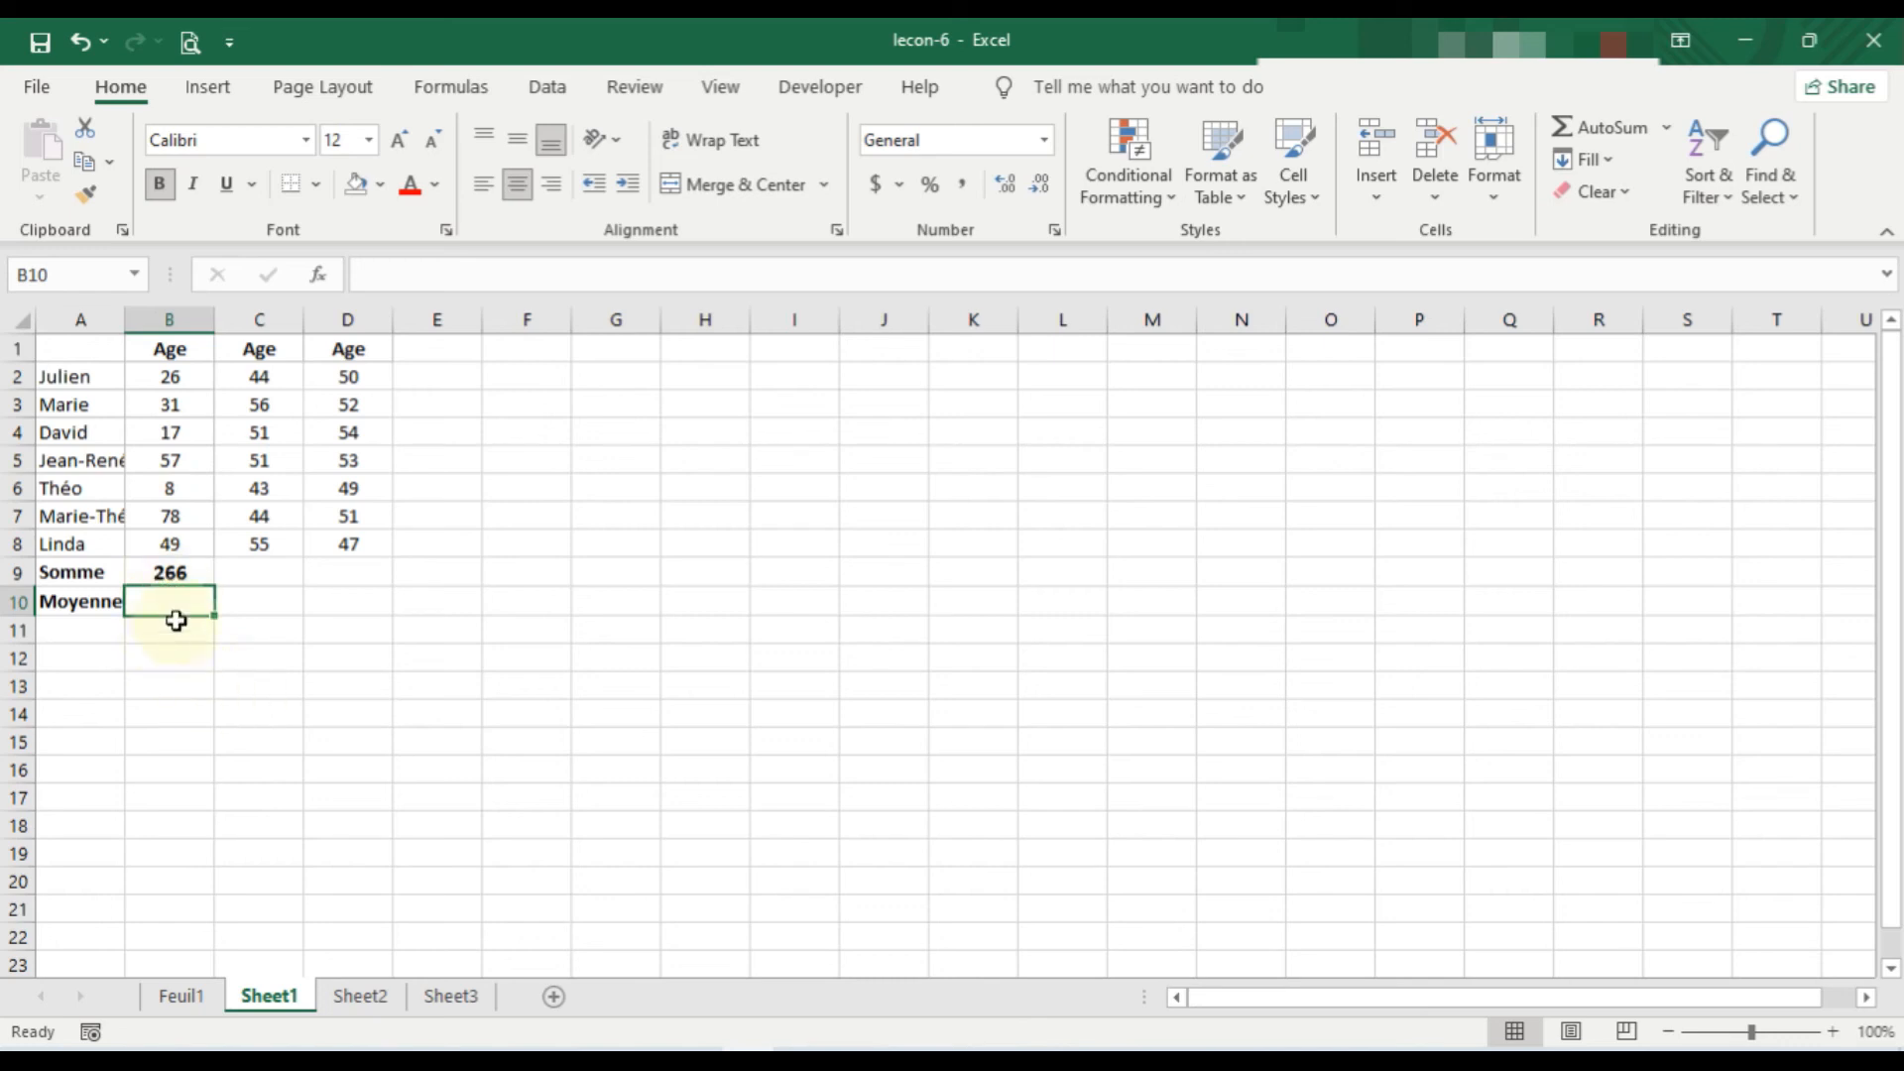
- Insert the average of B2:B8 in the Moyenne cell B10 with AutoSum, correcting the suggested range to leave out the Somme row
{"action": "left_click", "coordinate": [1670, 124]}
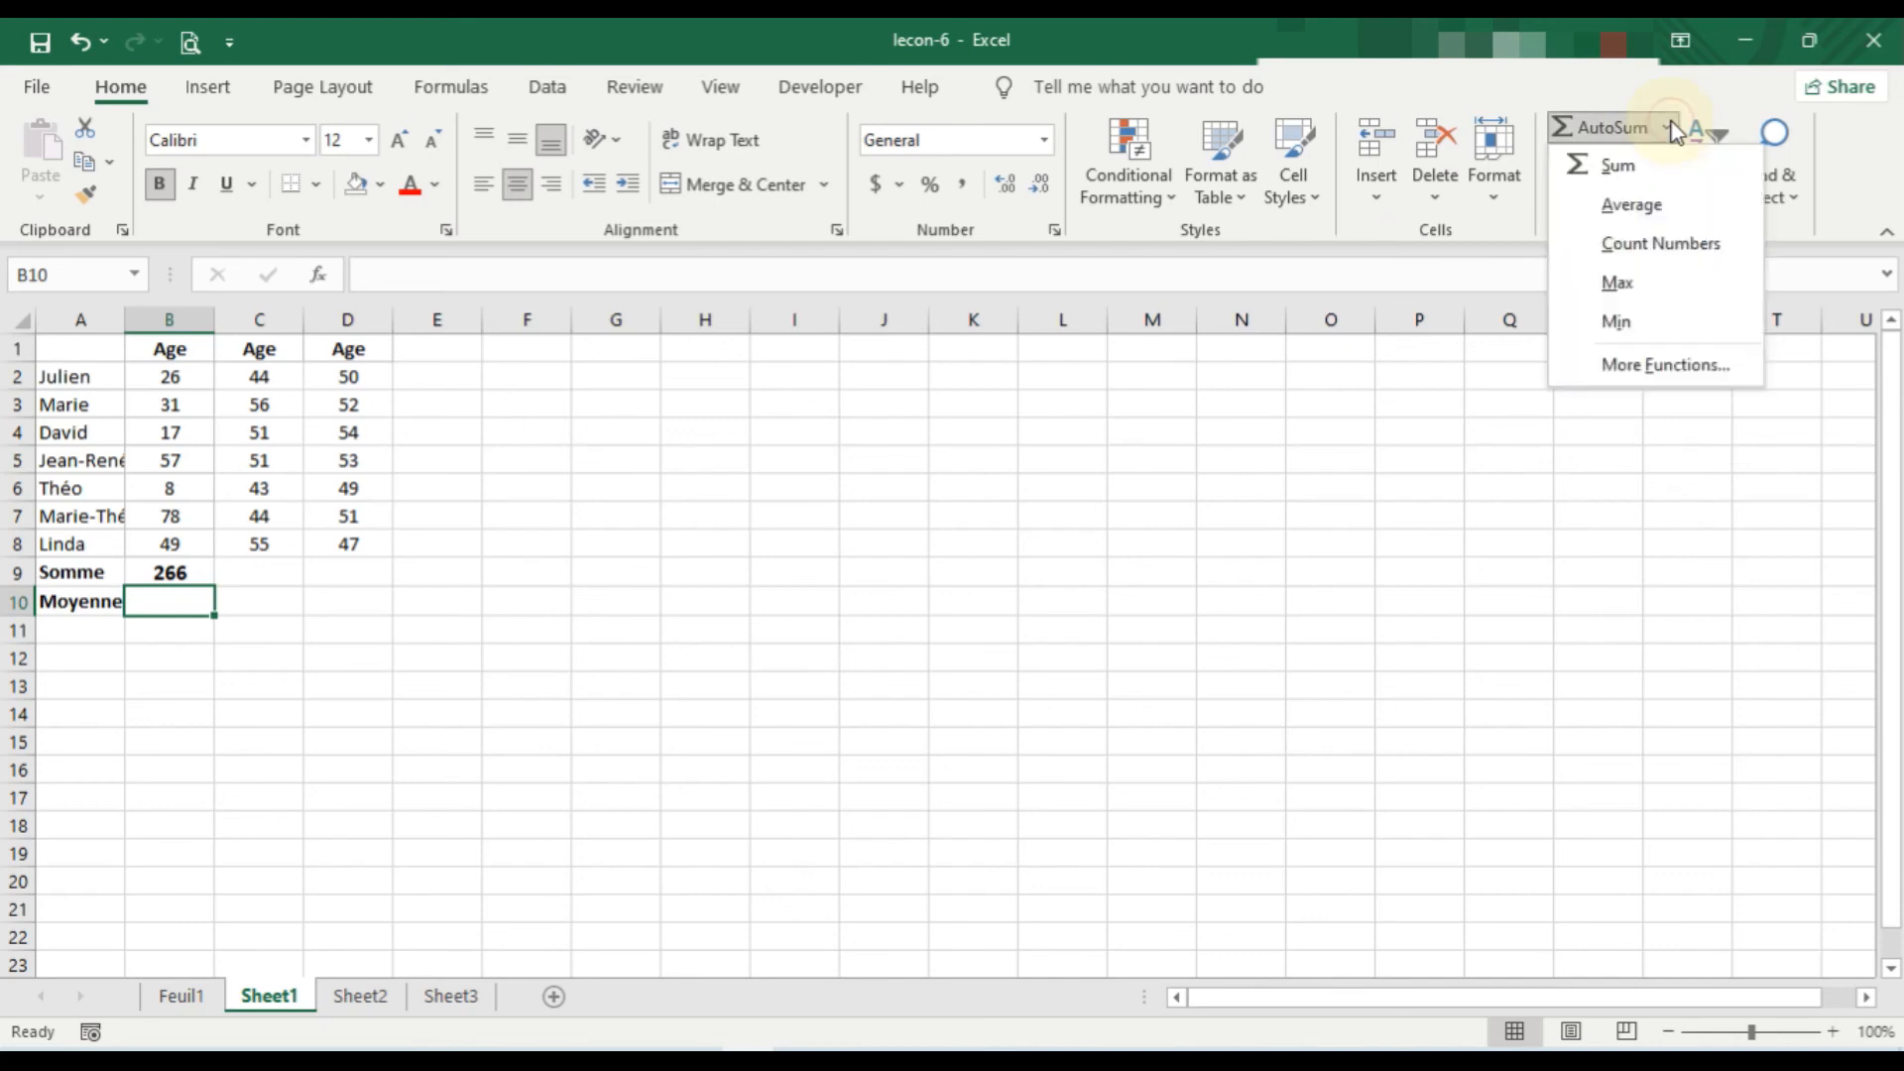
{"action": "left_click", "coordinate": [1660, 195]}
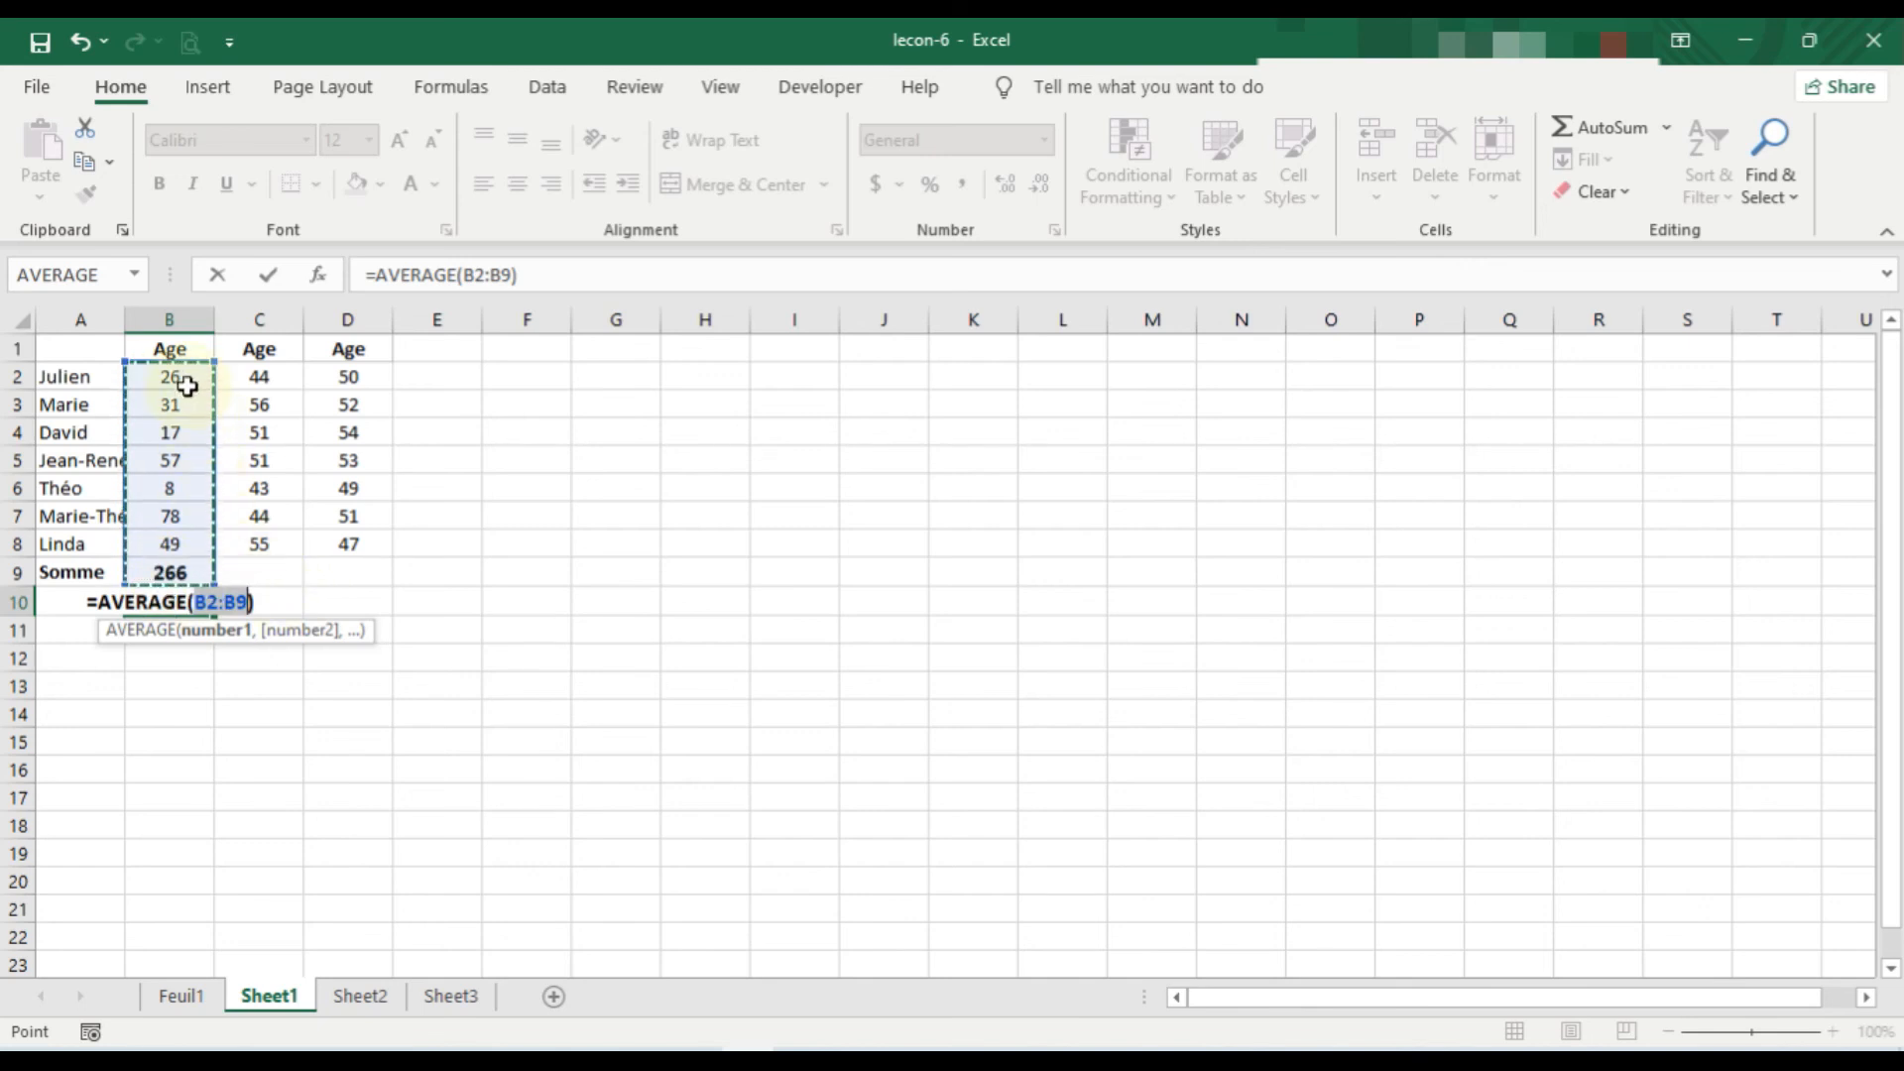
{"action": "left_click_drag", "start_coordinate": [183, 373], "coordinate": [186, 414]}
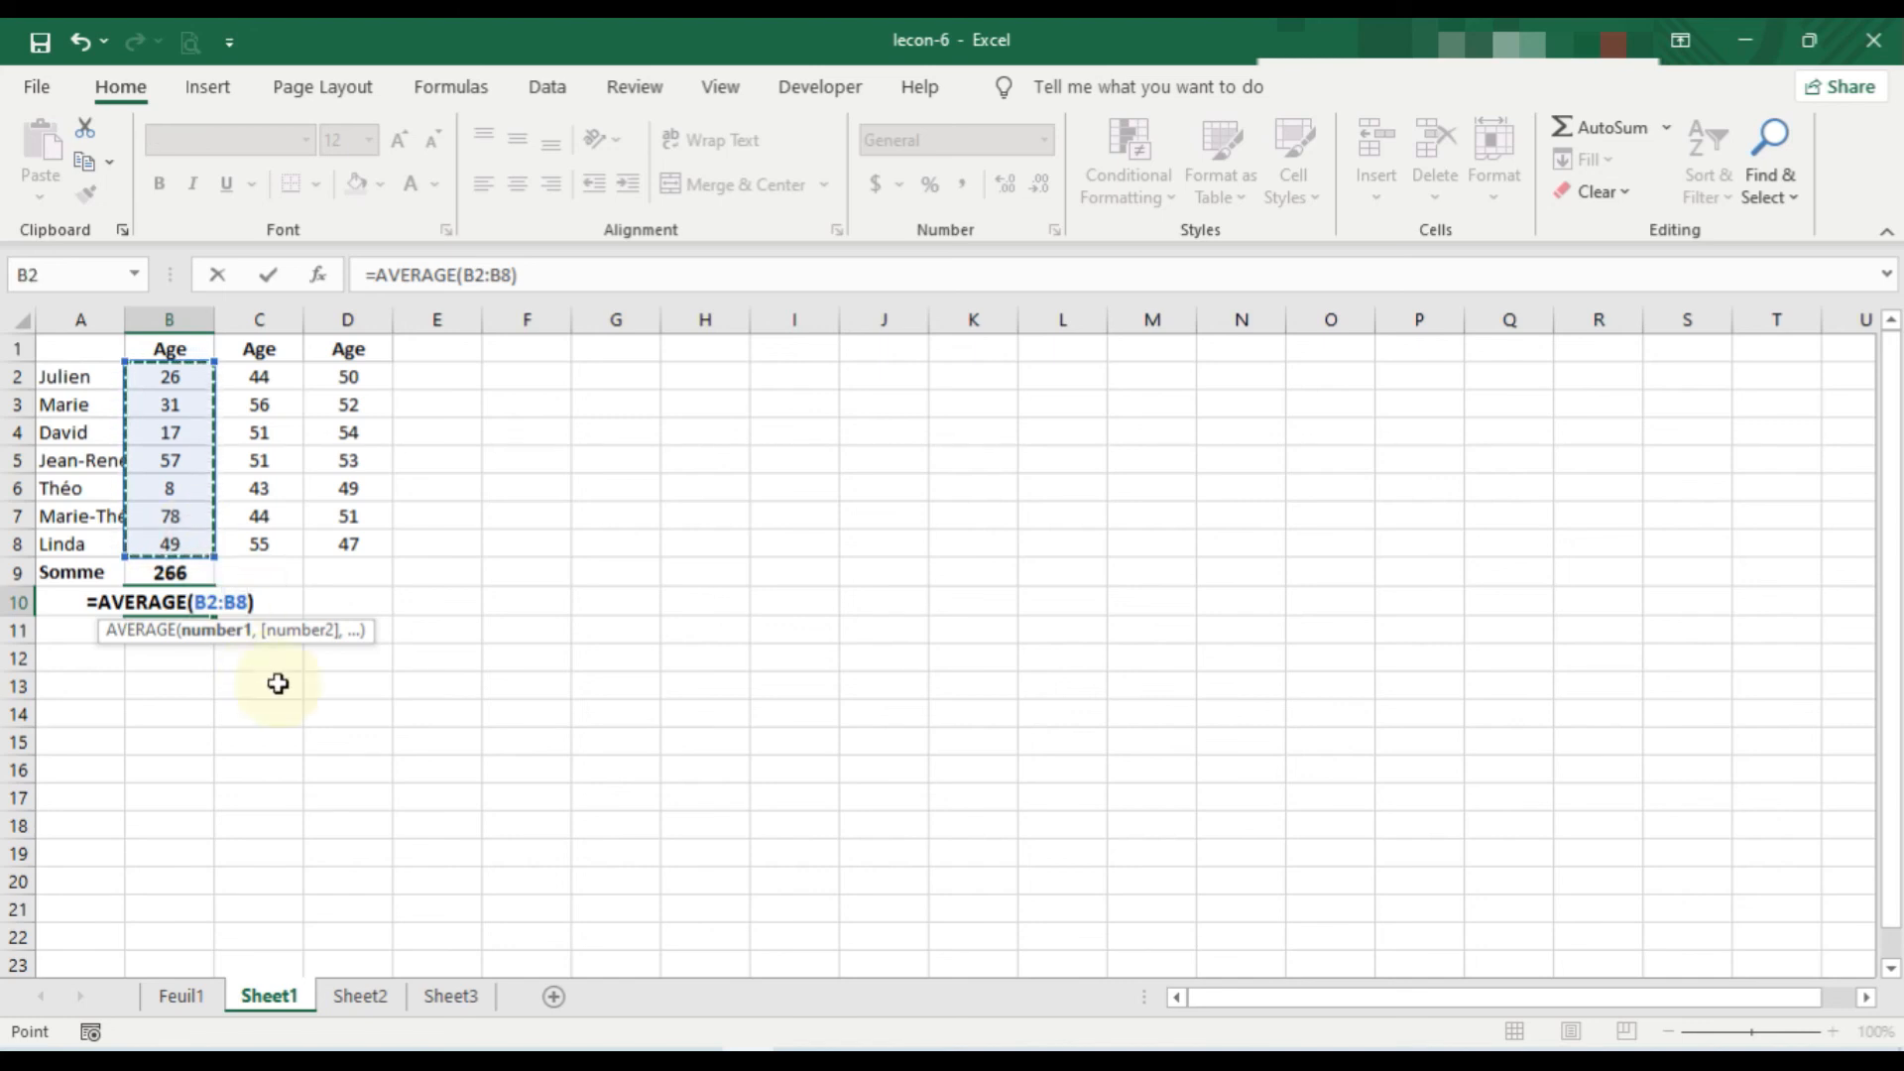
{"action": "key", "text": "Return"}
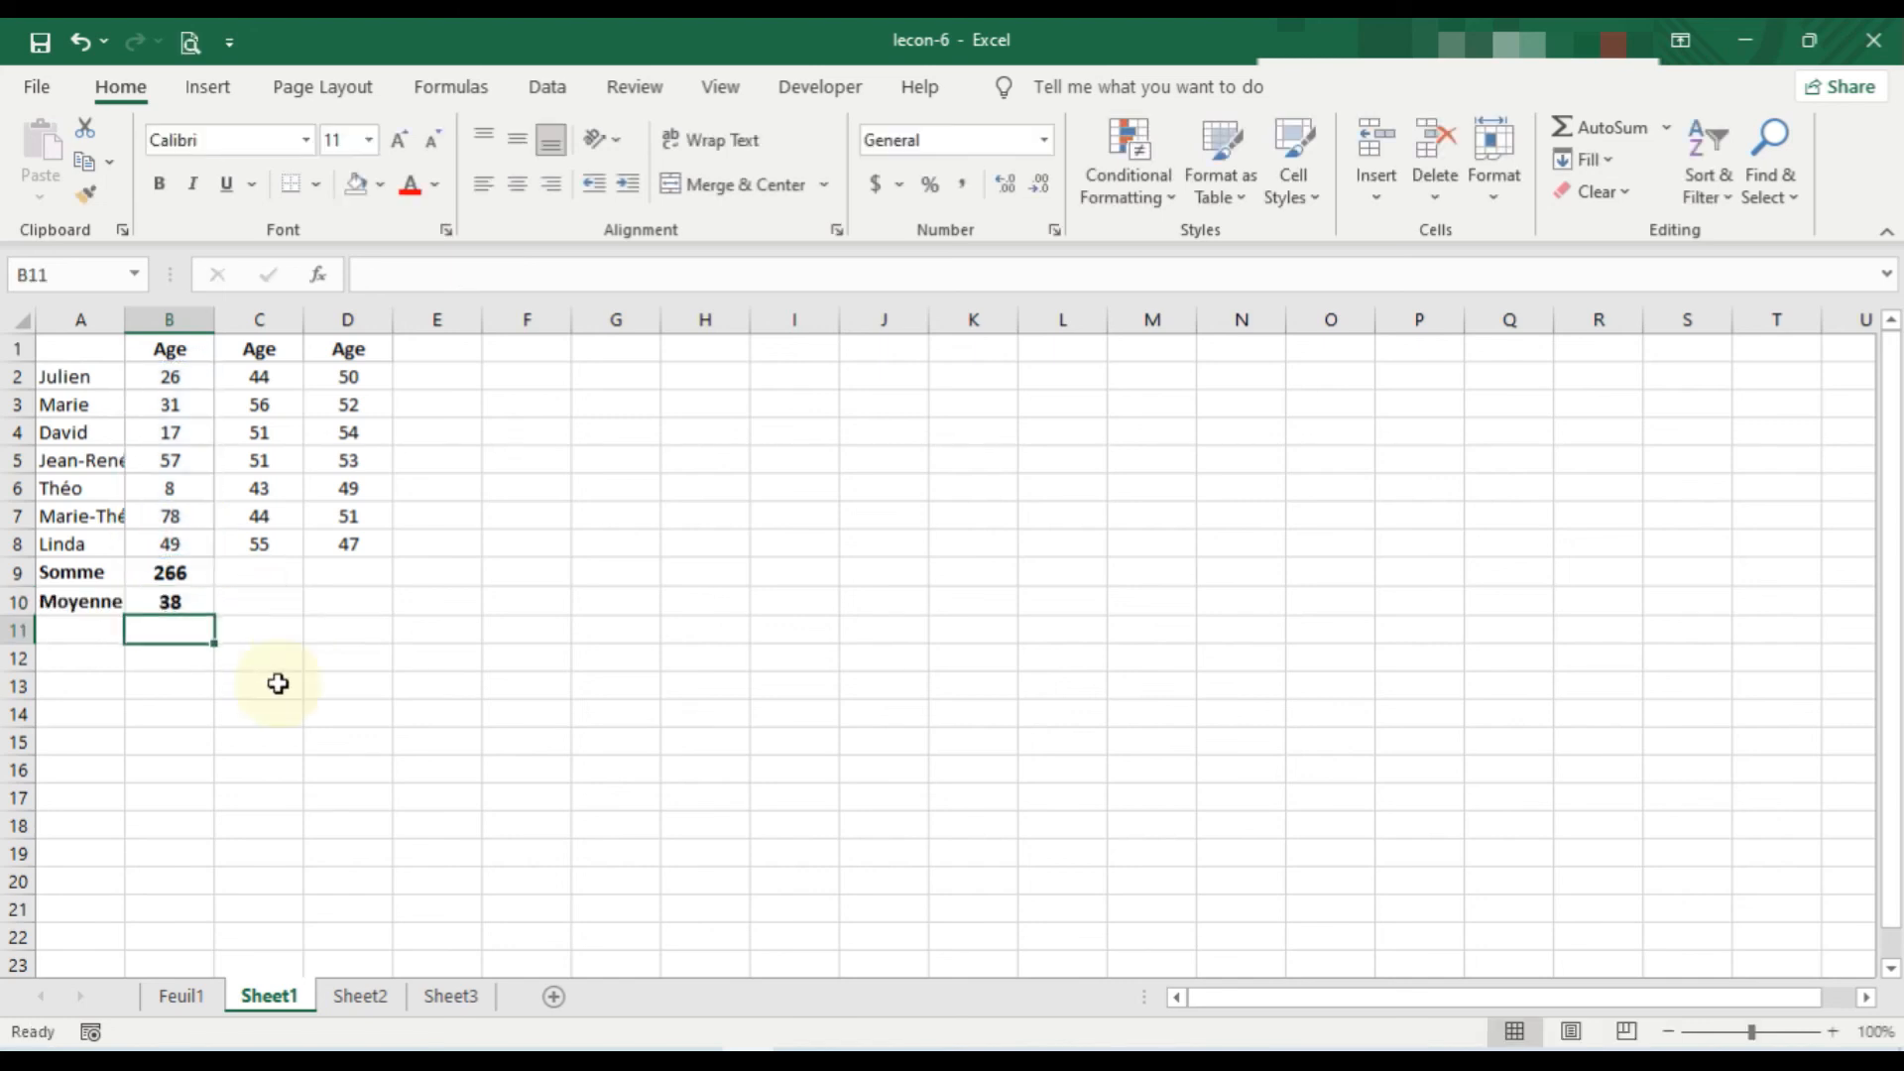
- Insert the average of C2:C8 in the Moyenne cell C10 with the AutoSum Average function
{"action": "left_click", "coordinate": [271, 571]}
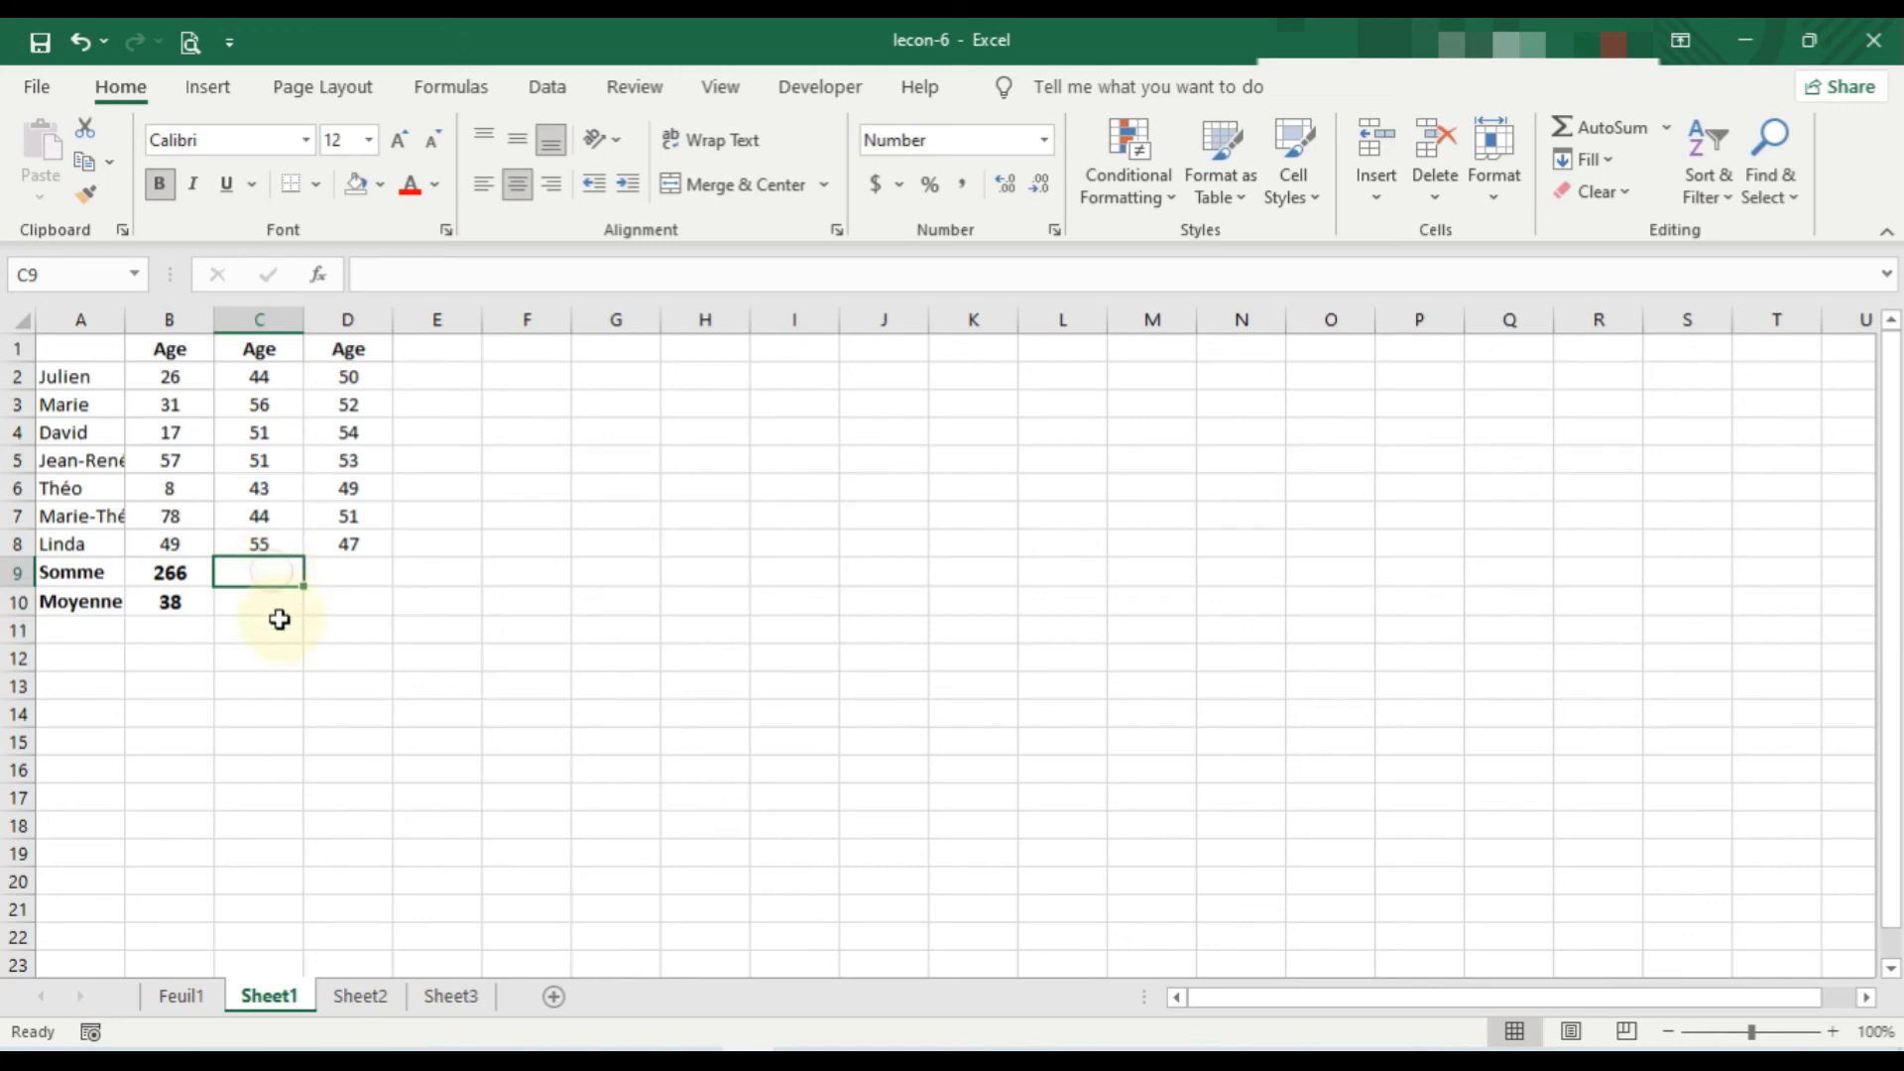
{"action": "left_click", "coordinate": [266, 613]}
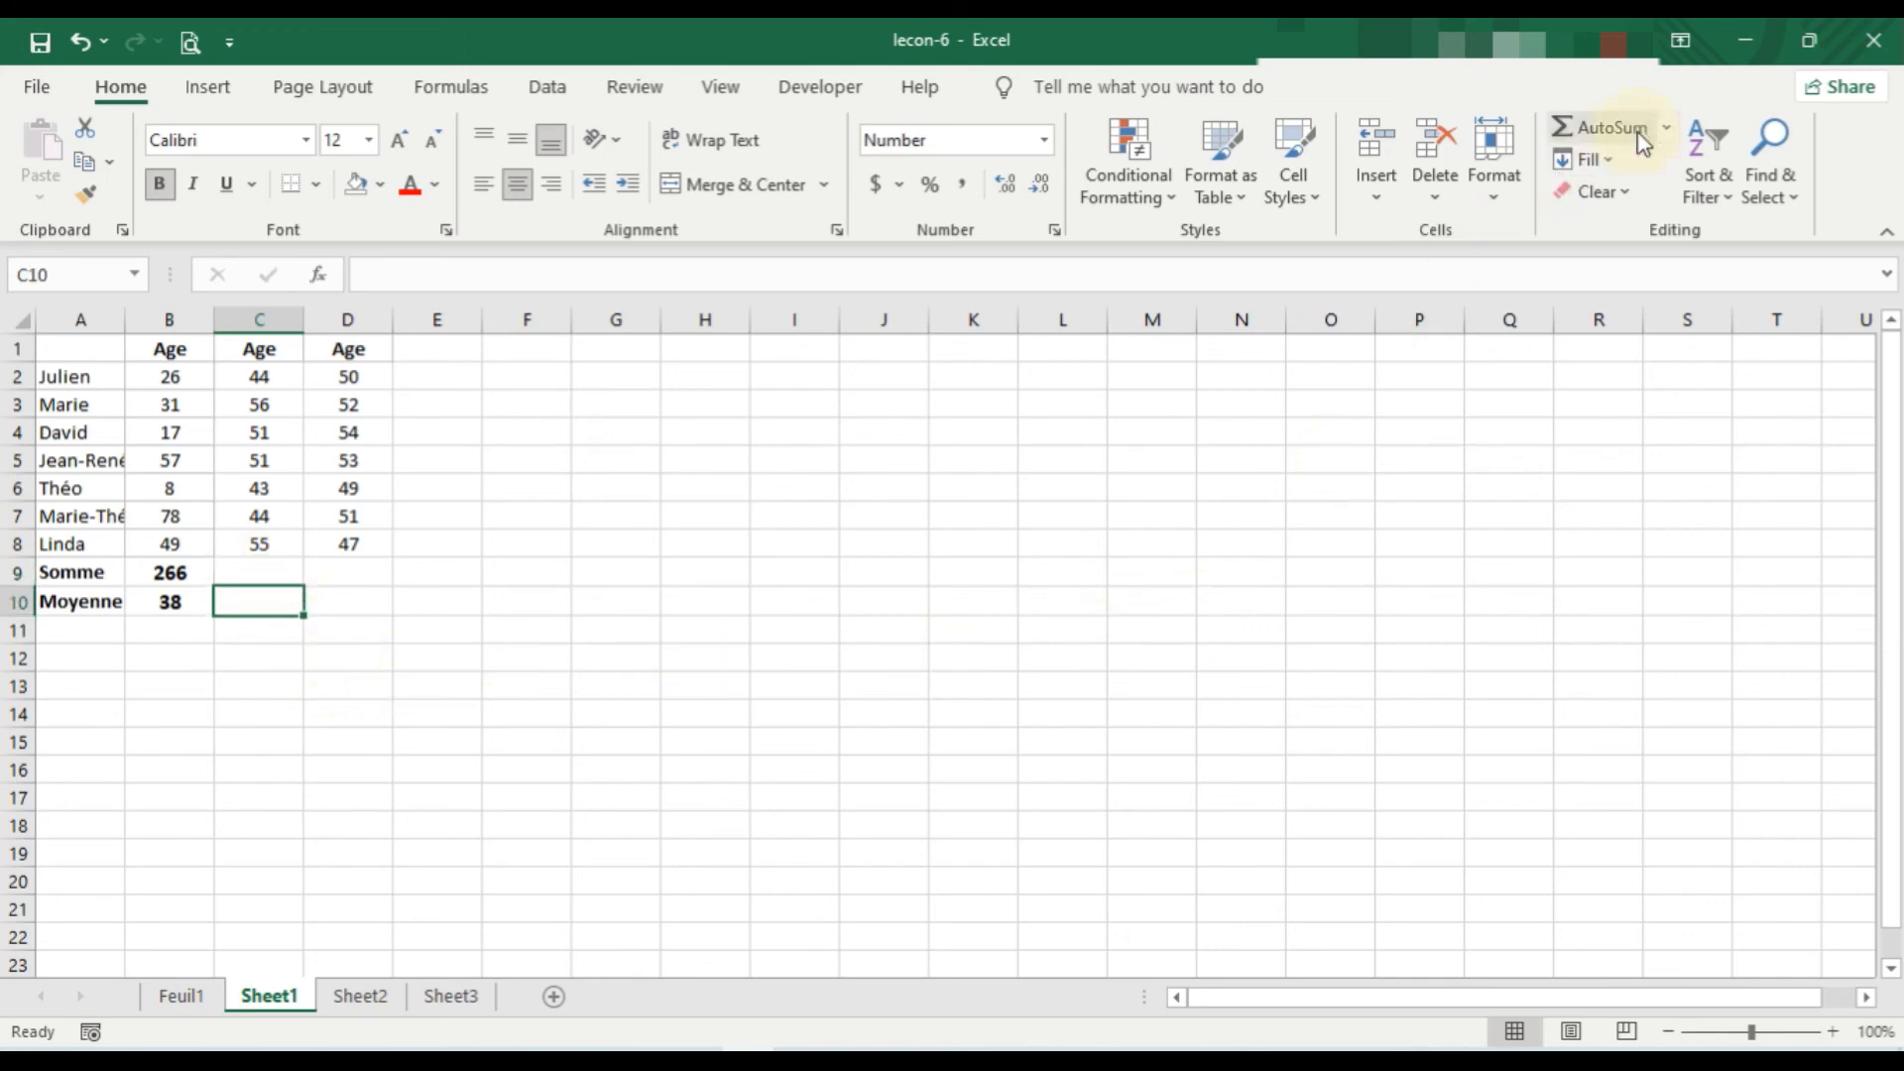
{"action": "left_click", "coordinate": [1666, 129]}
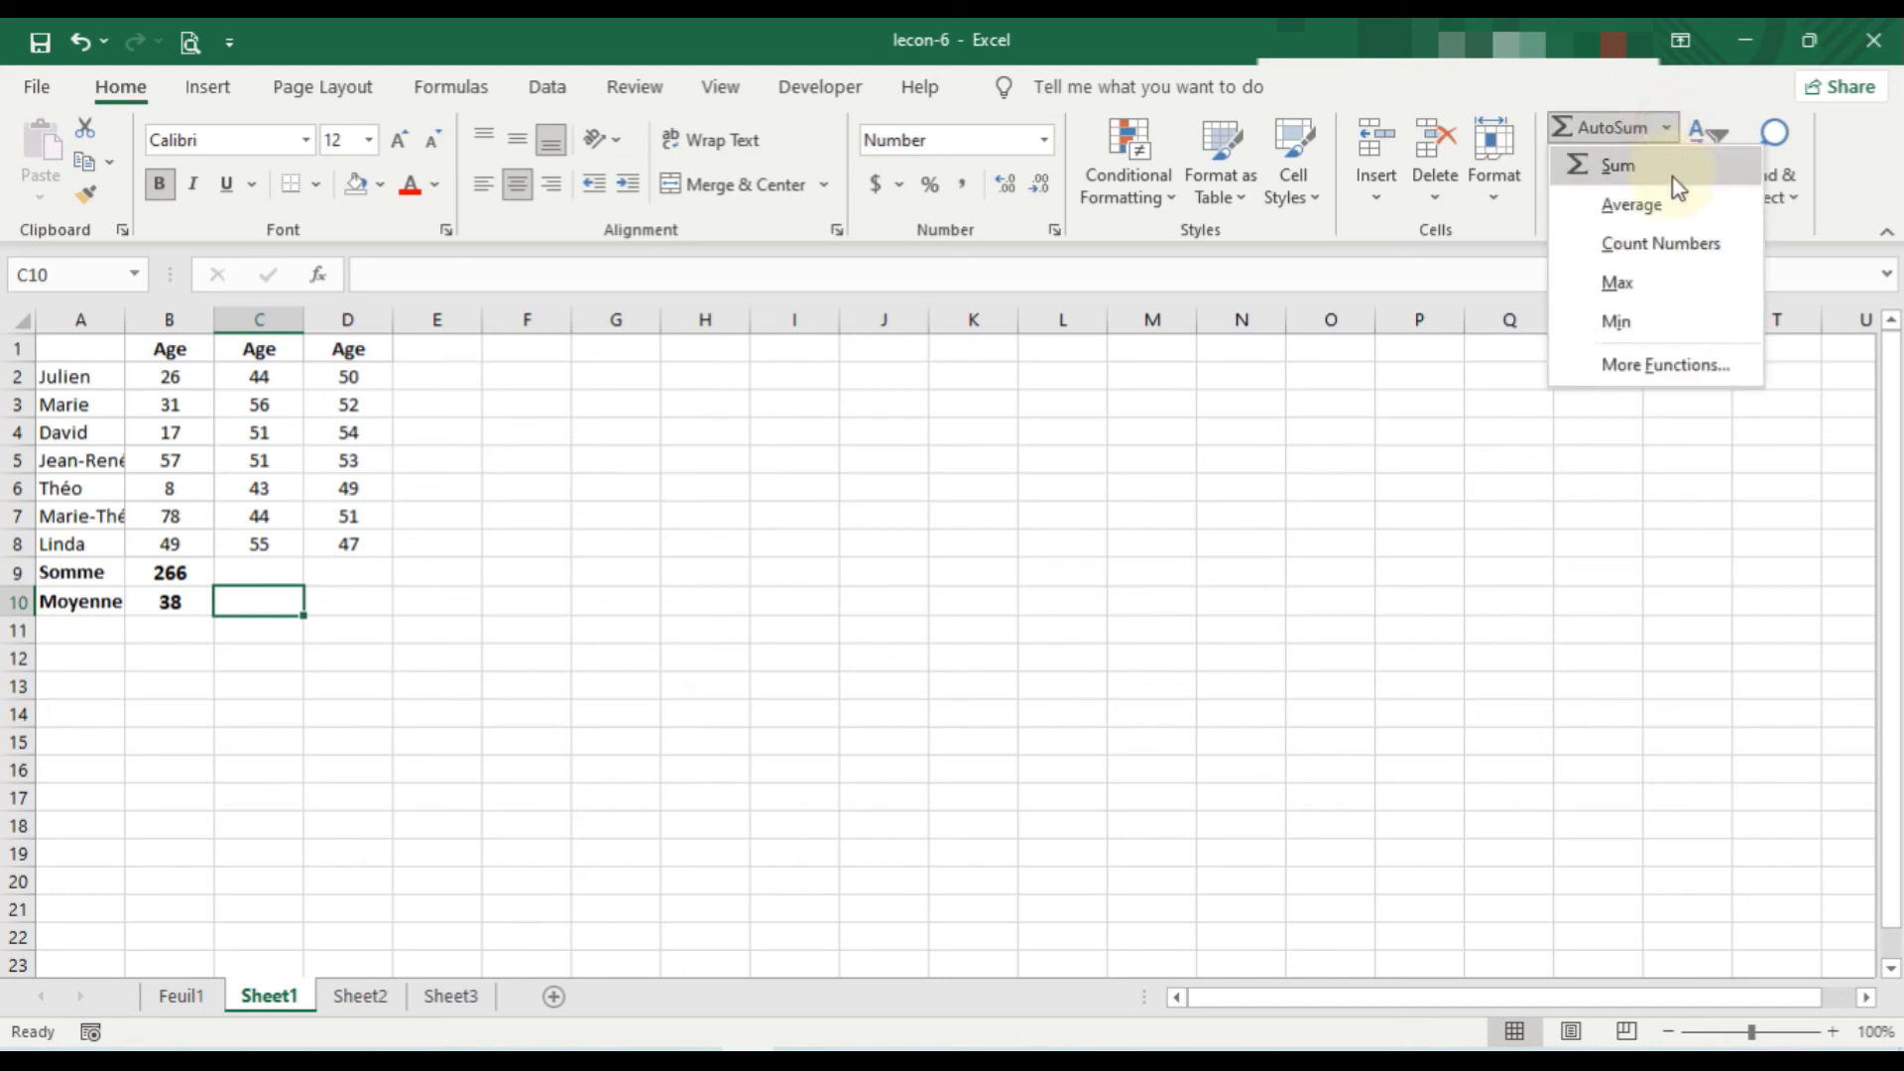
{"action": "left_click", "coordinate": [1670, 203]}
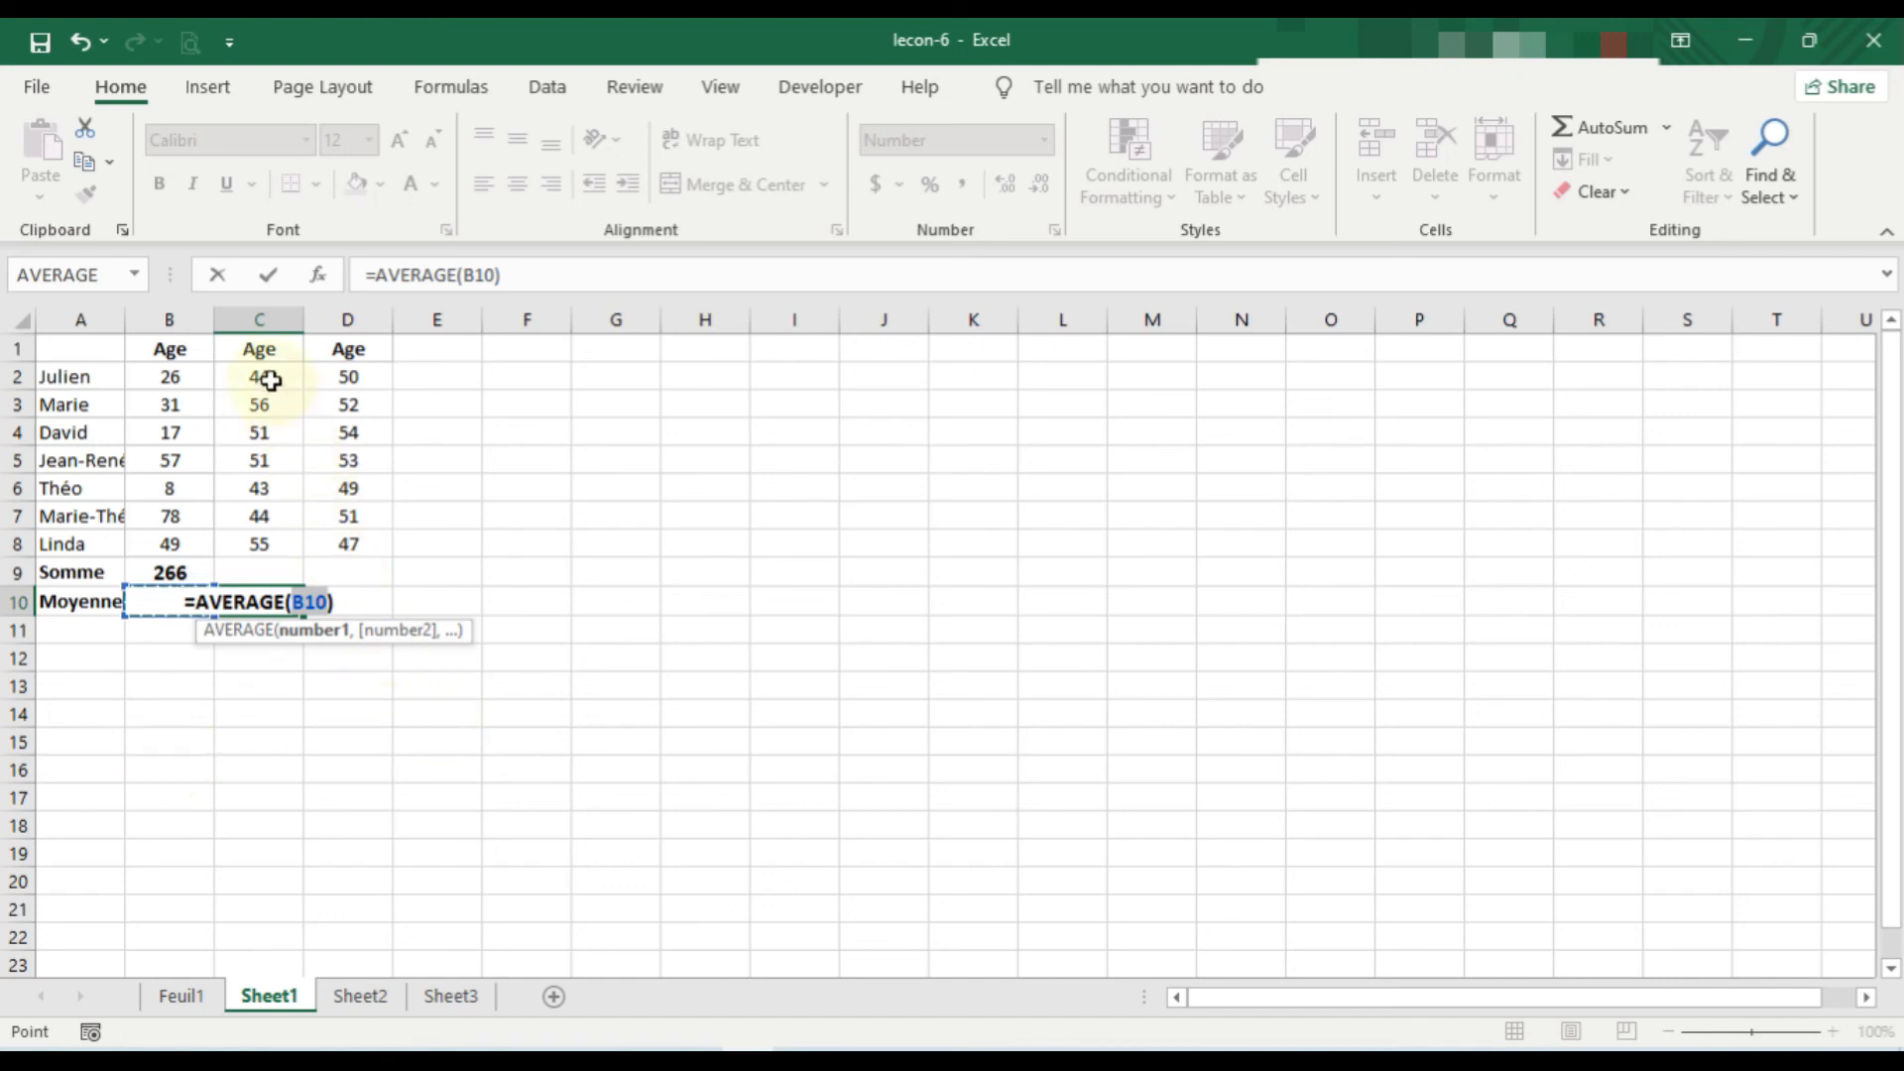
{"action": "left_click_drag", "start_coordinate": [268, 375], "coordinate": [275, 541]}
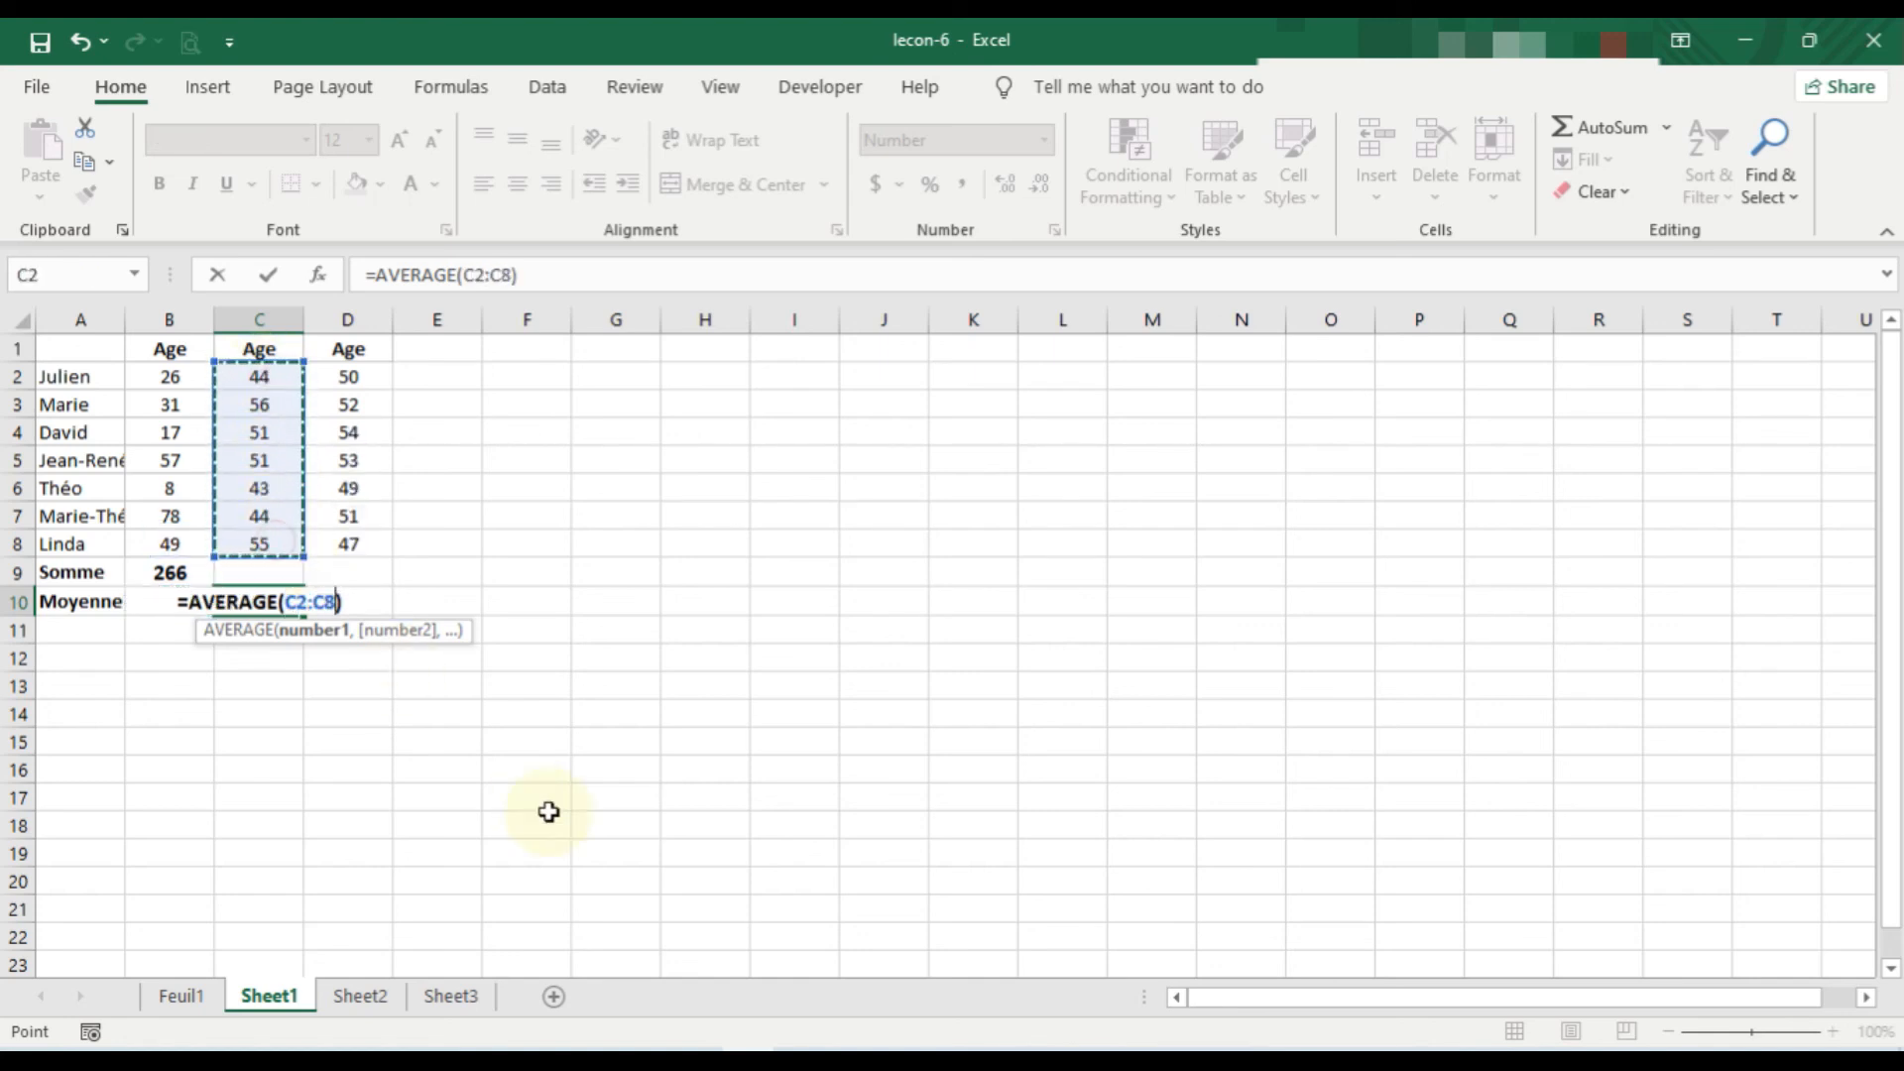
{"action": "key", "text": "Return"}
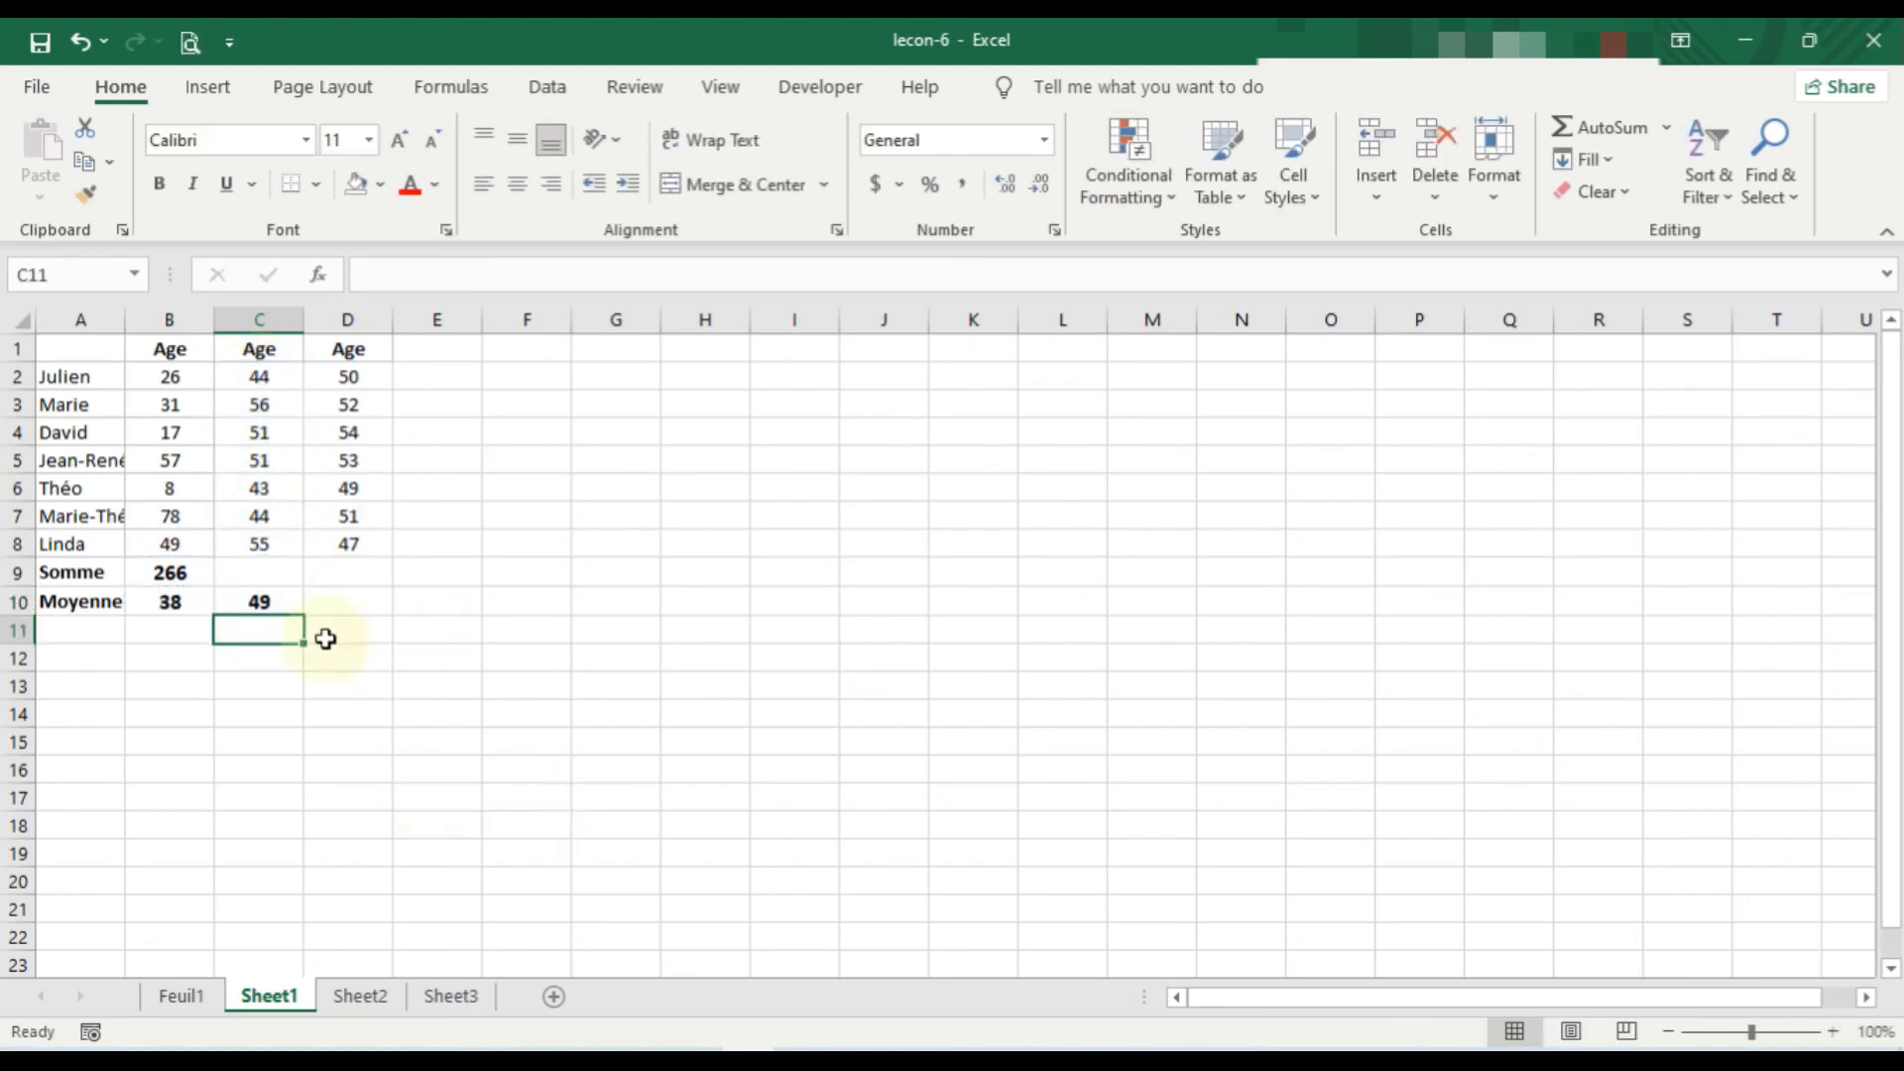
- Insert the sum of C2:C8 in the Somme cell C9 with AutoSum
{"action": "left_click", "coordinate": [273, 573]}
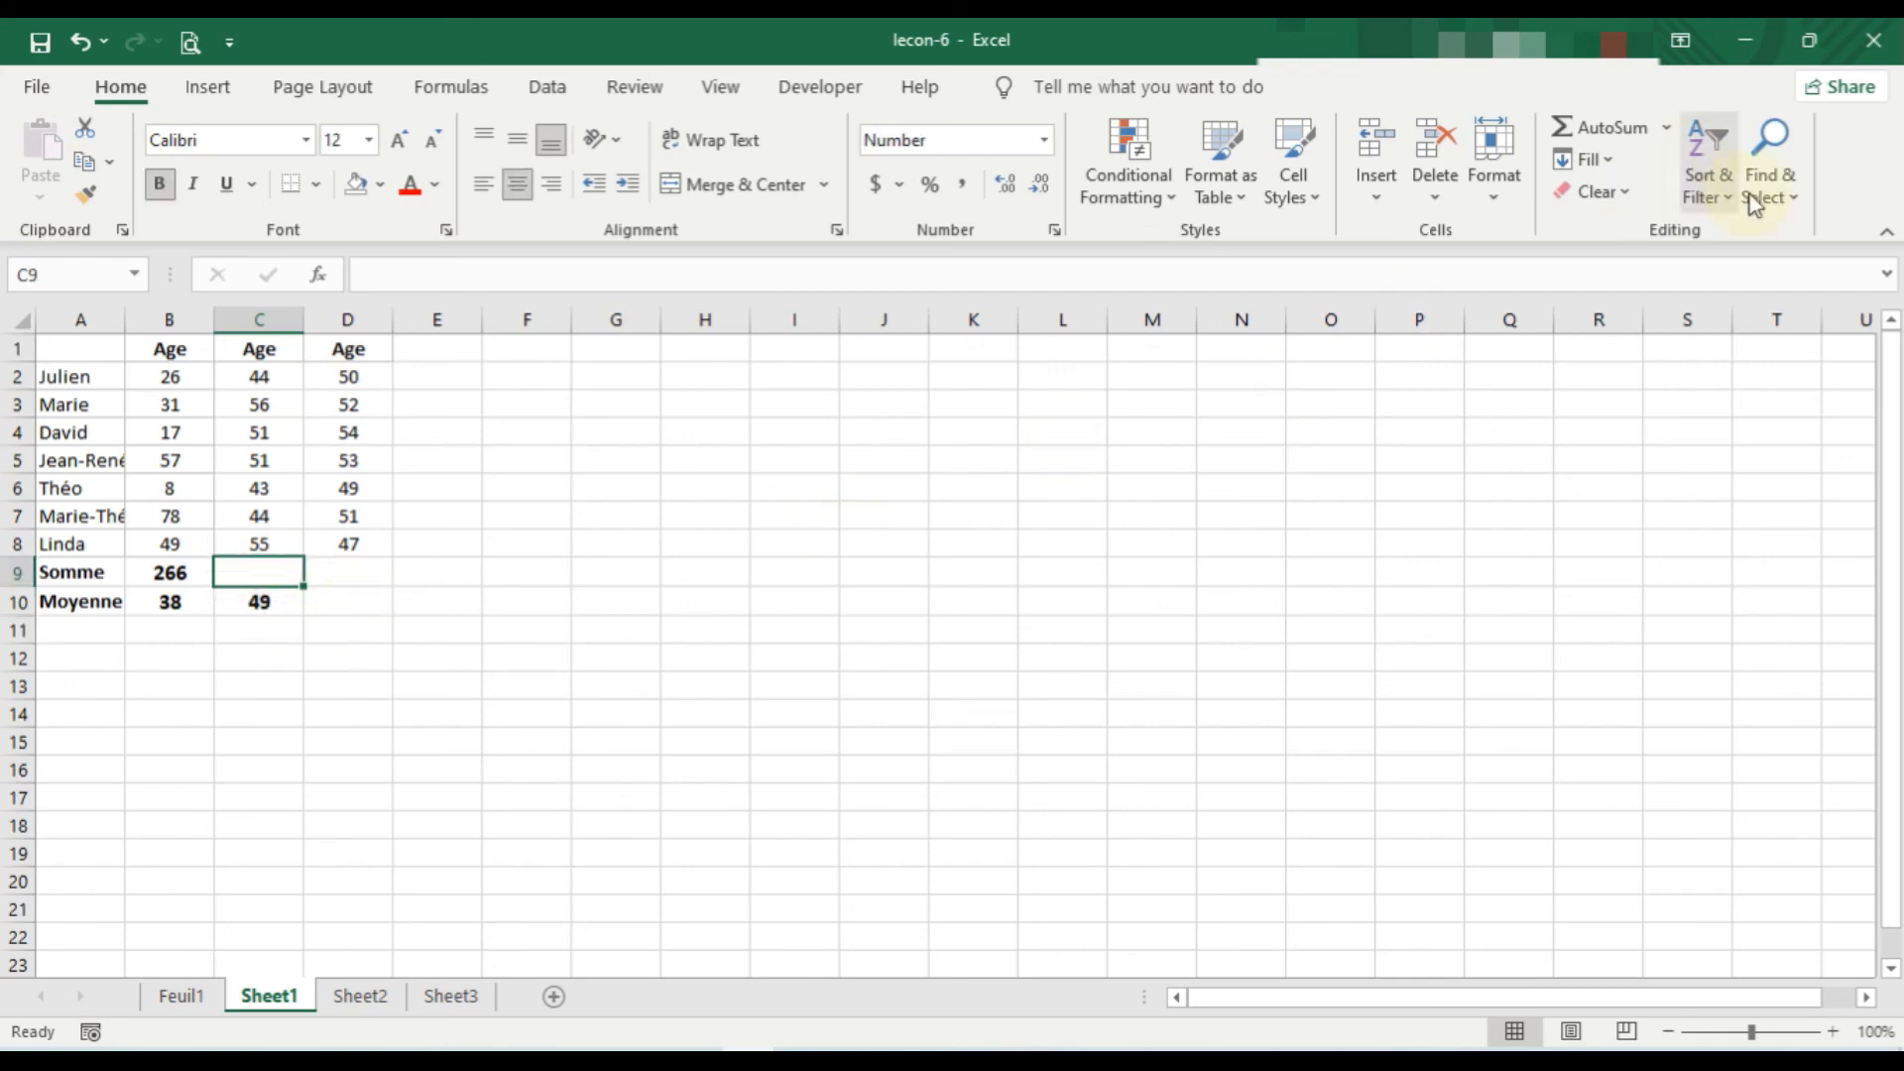
{"action": "left_click", "coordinate": [1670, 131]}
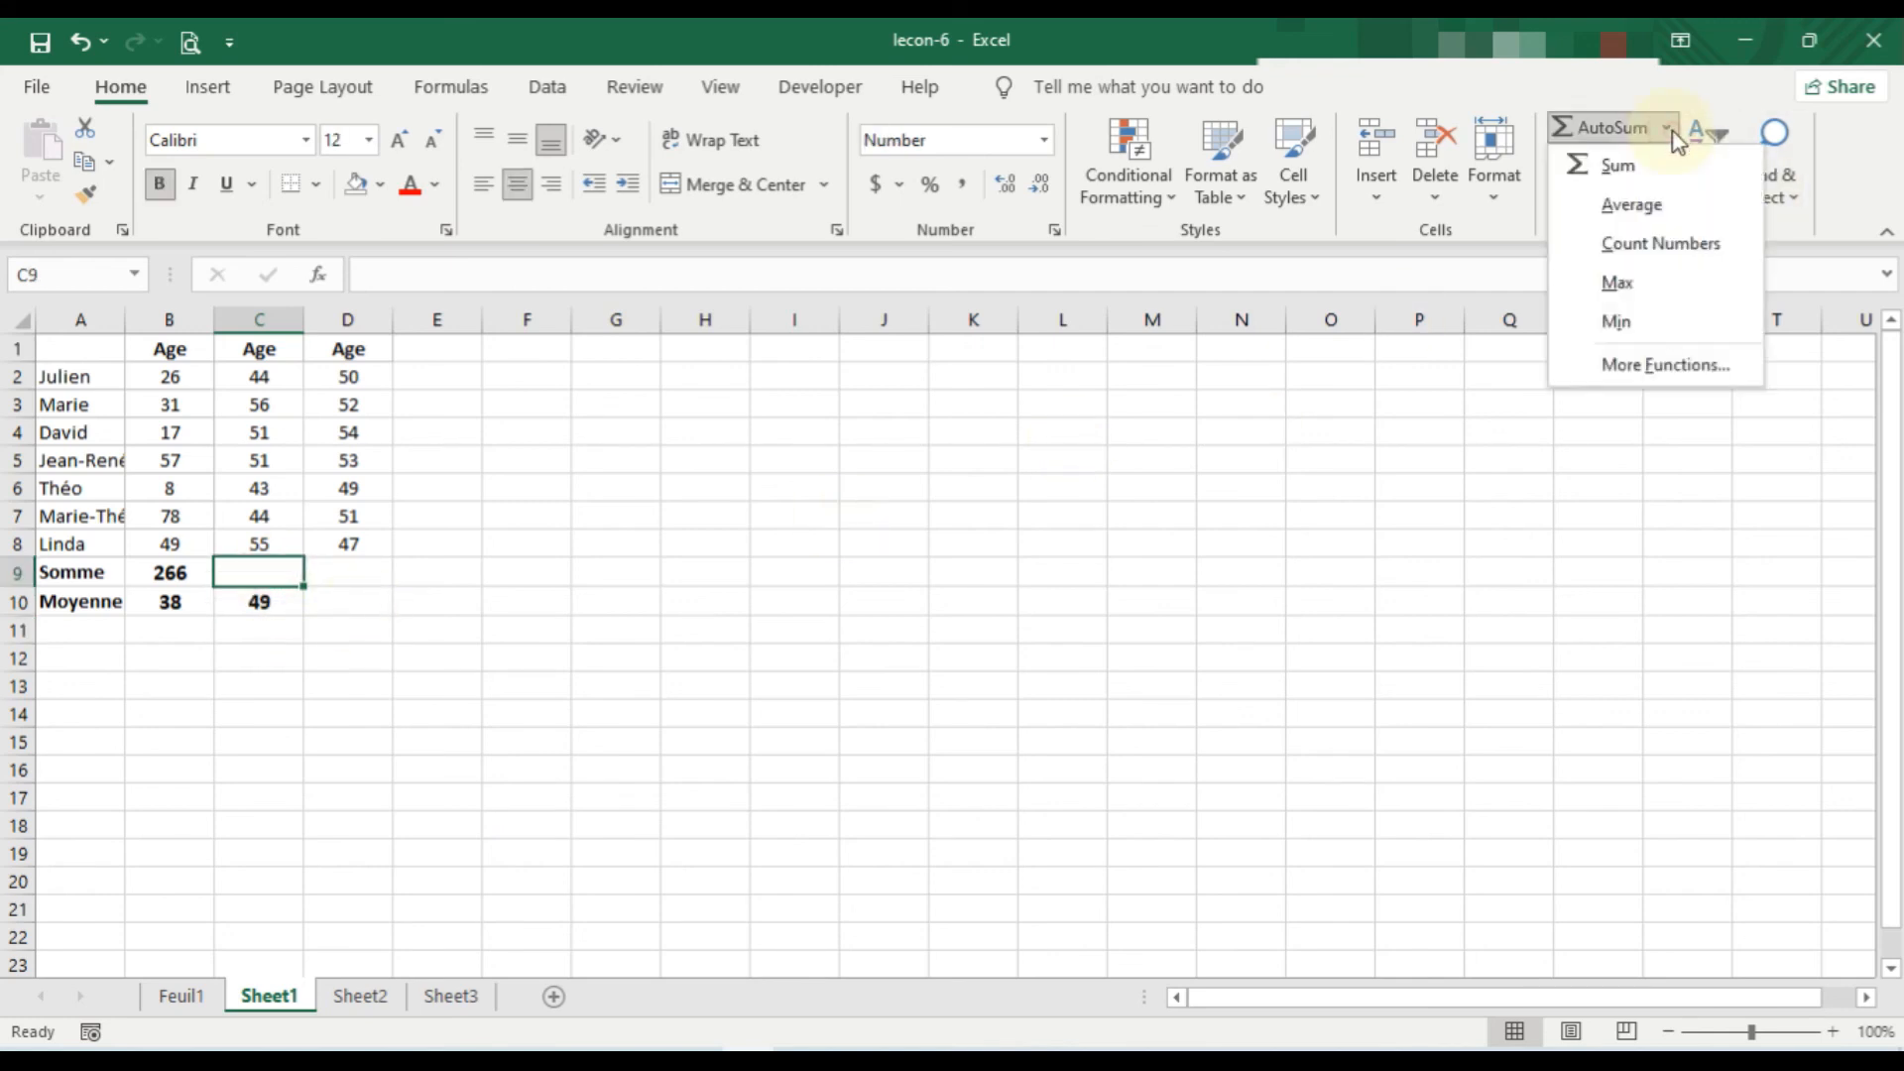
{"action": "left_click", "coordinate": [1616, 165]}
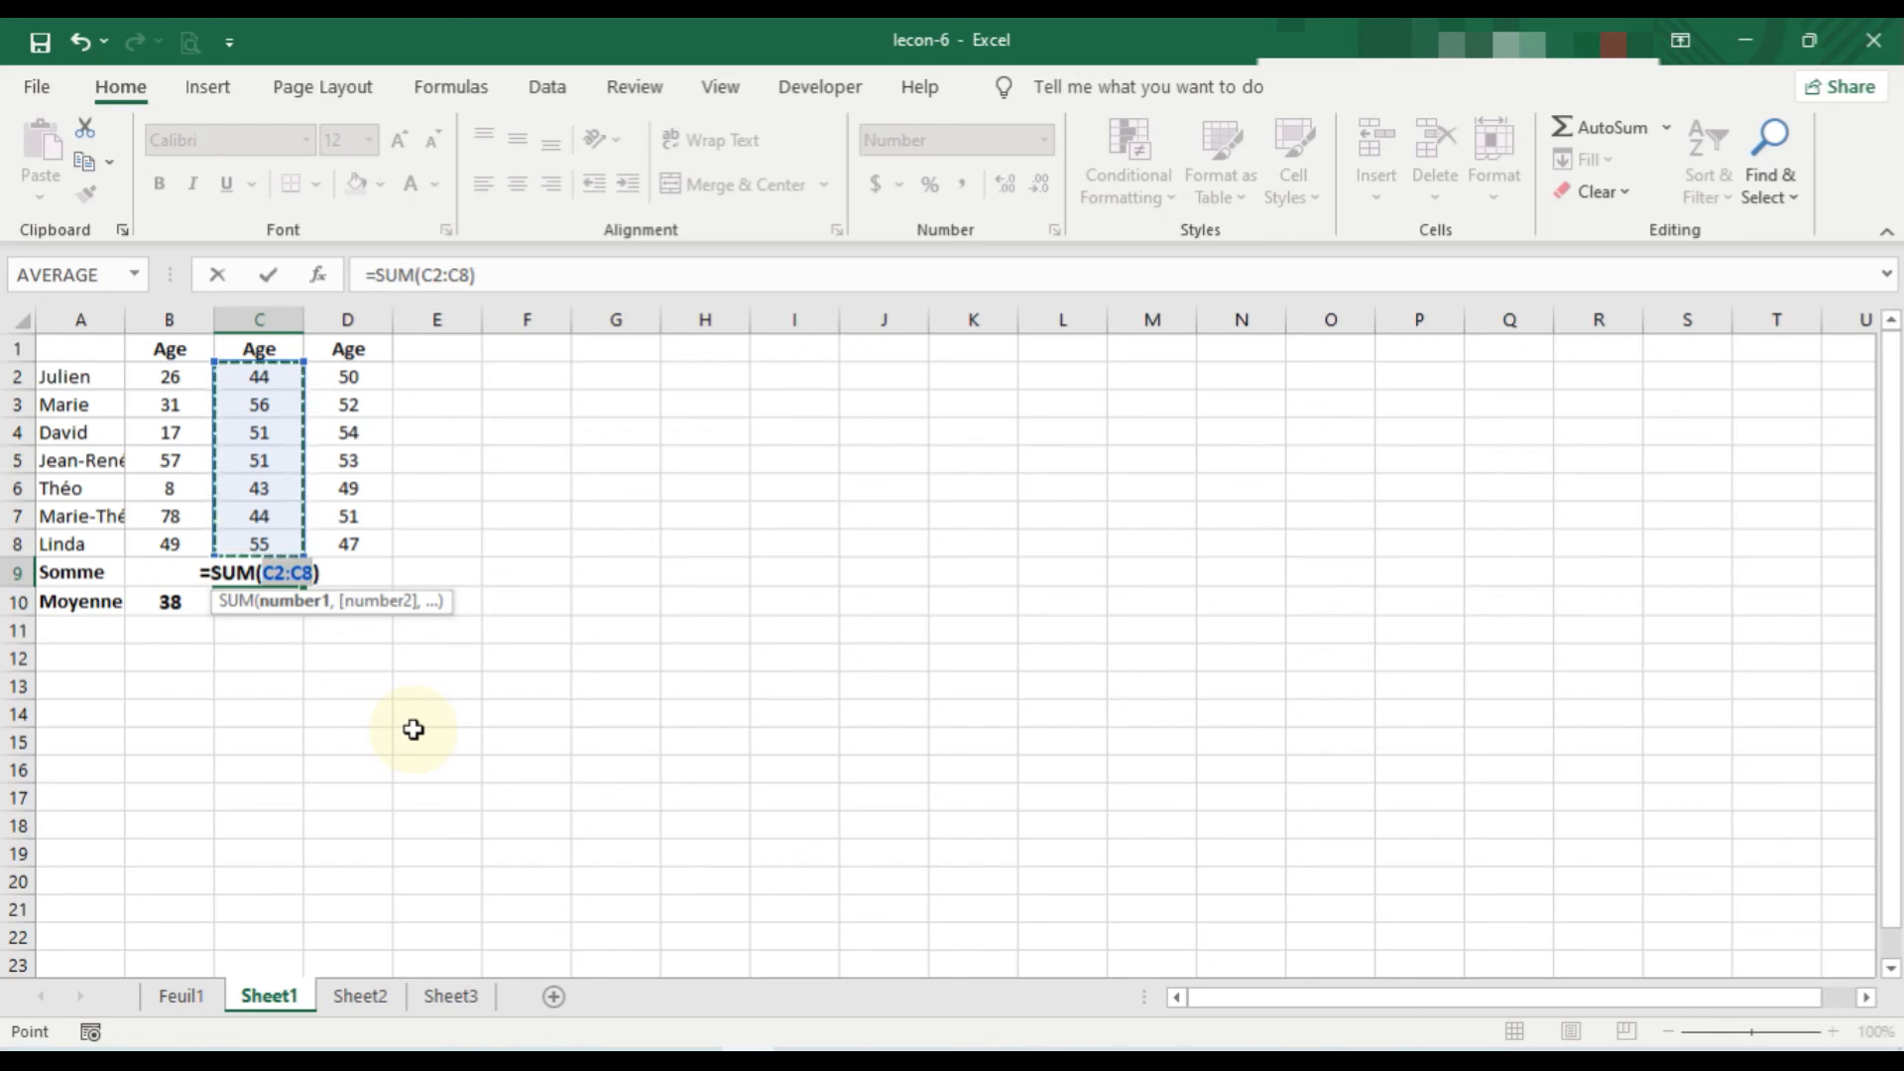
{"action": "key", "text": "Return"}
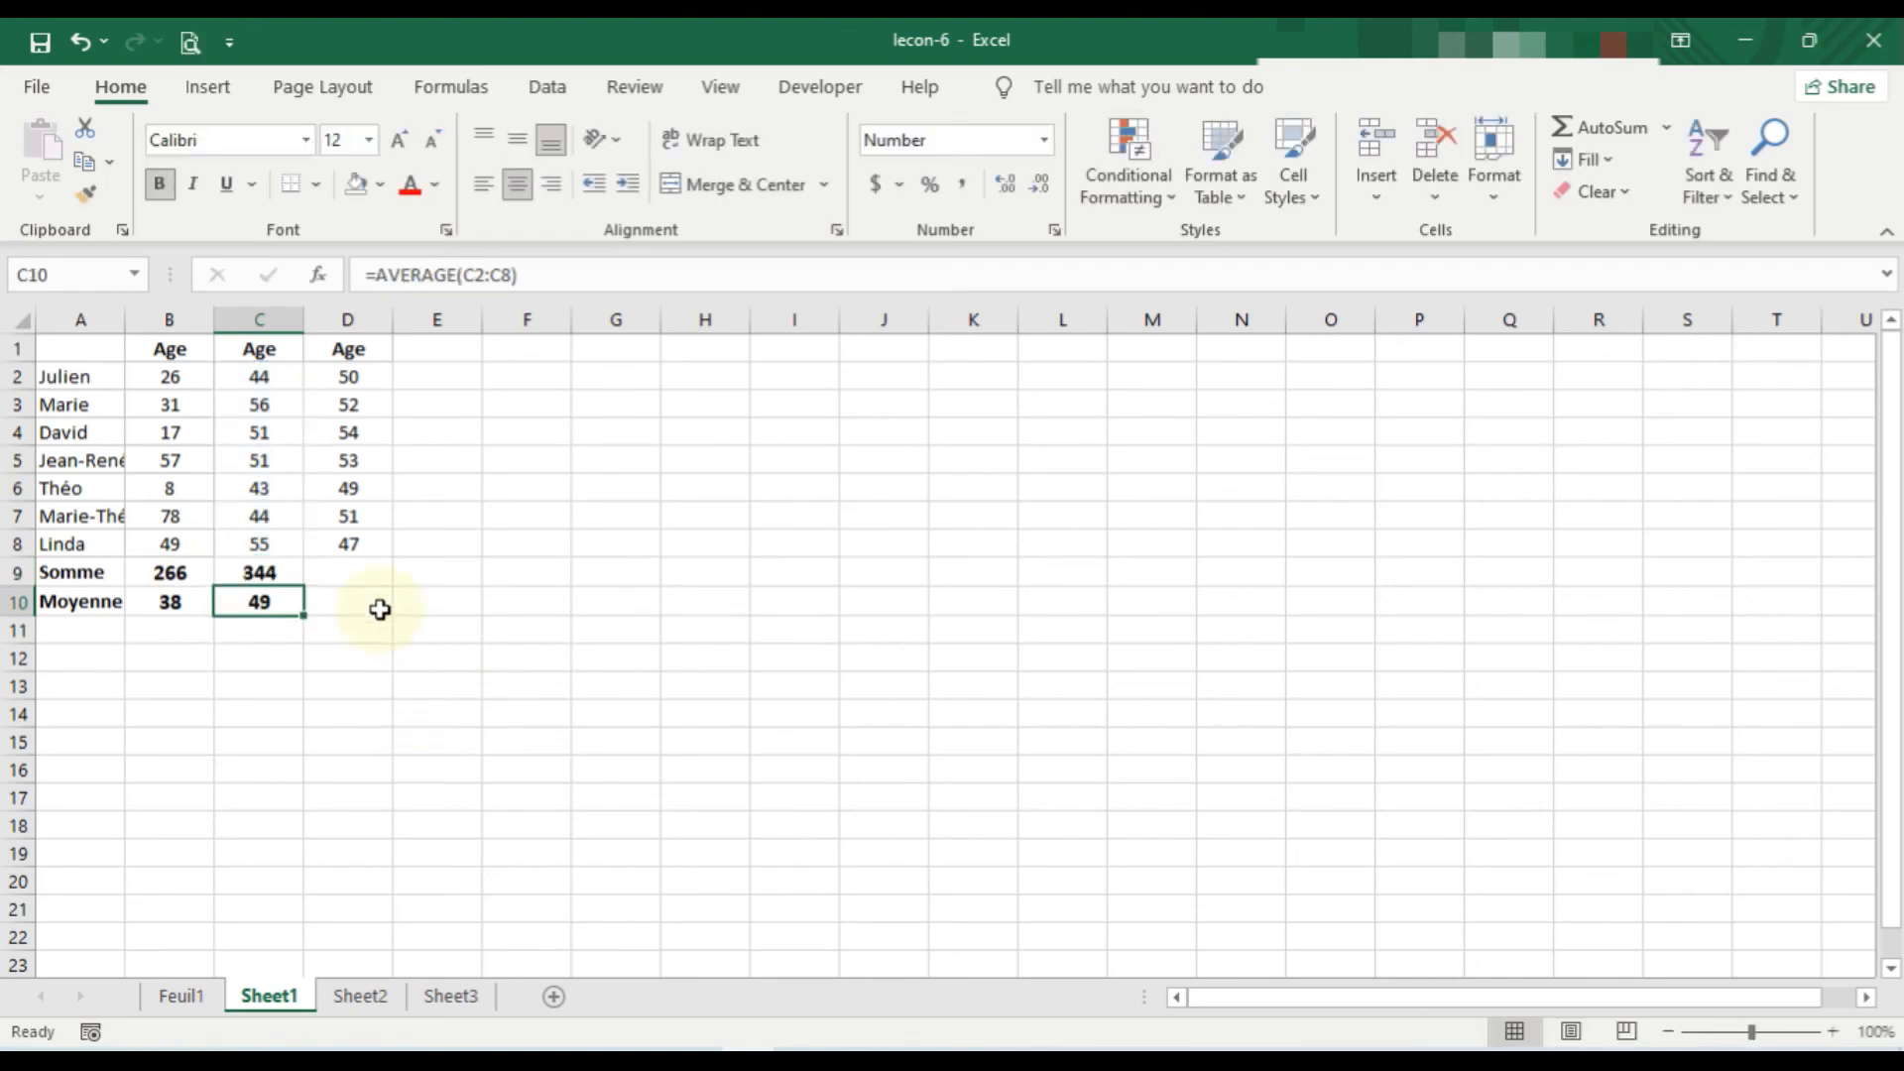
- Copy the sum formula from C9 to D9 and the average formula from C10 to D10 with the fill handle
{"action": "left_click", "coordinate": [329, 571]}
{"action": "left_click", "coordinate": [273, 580]}
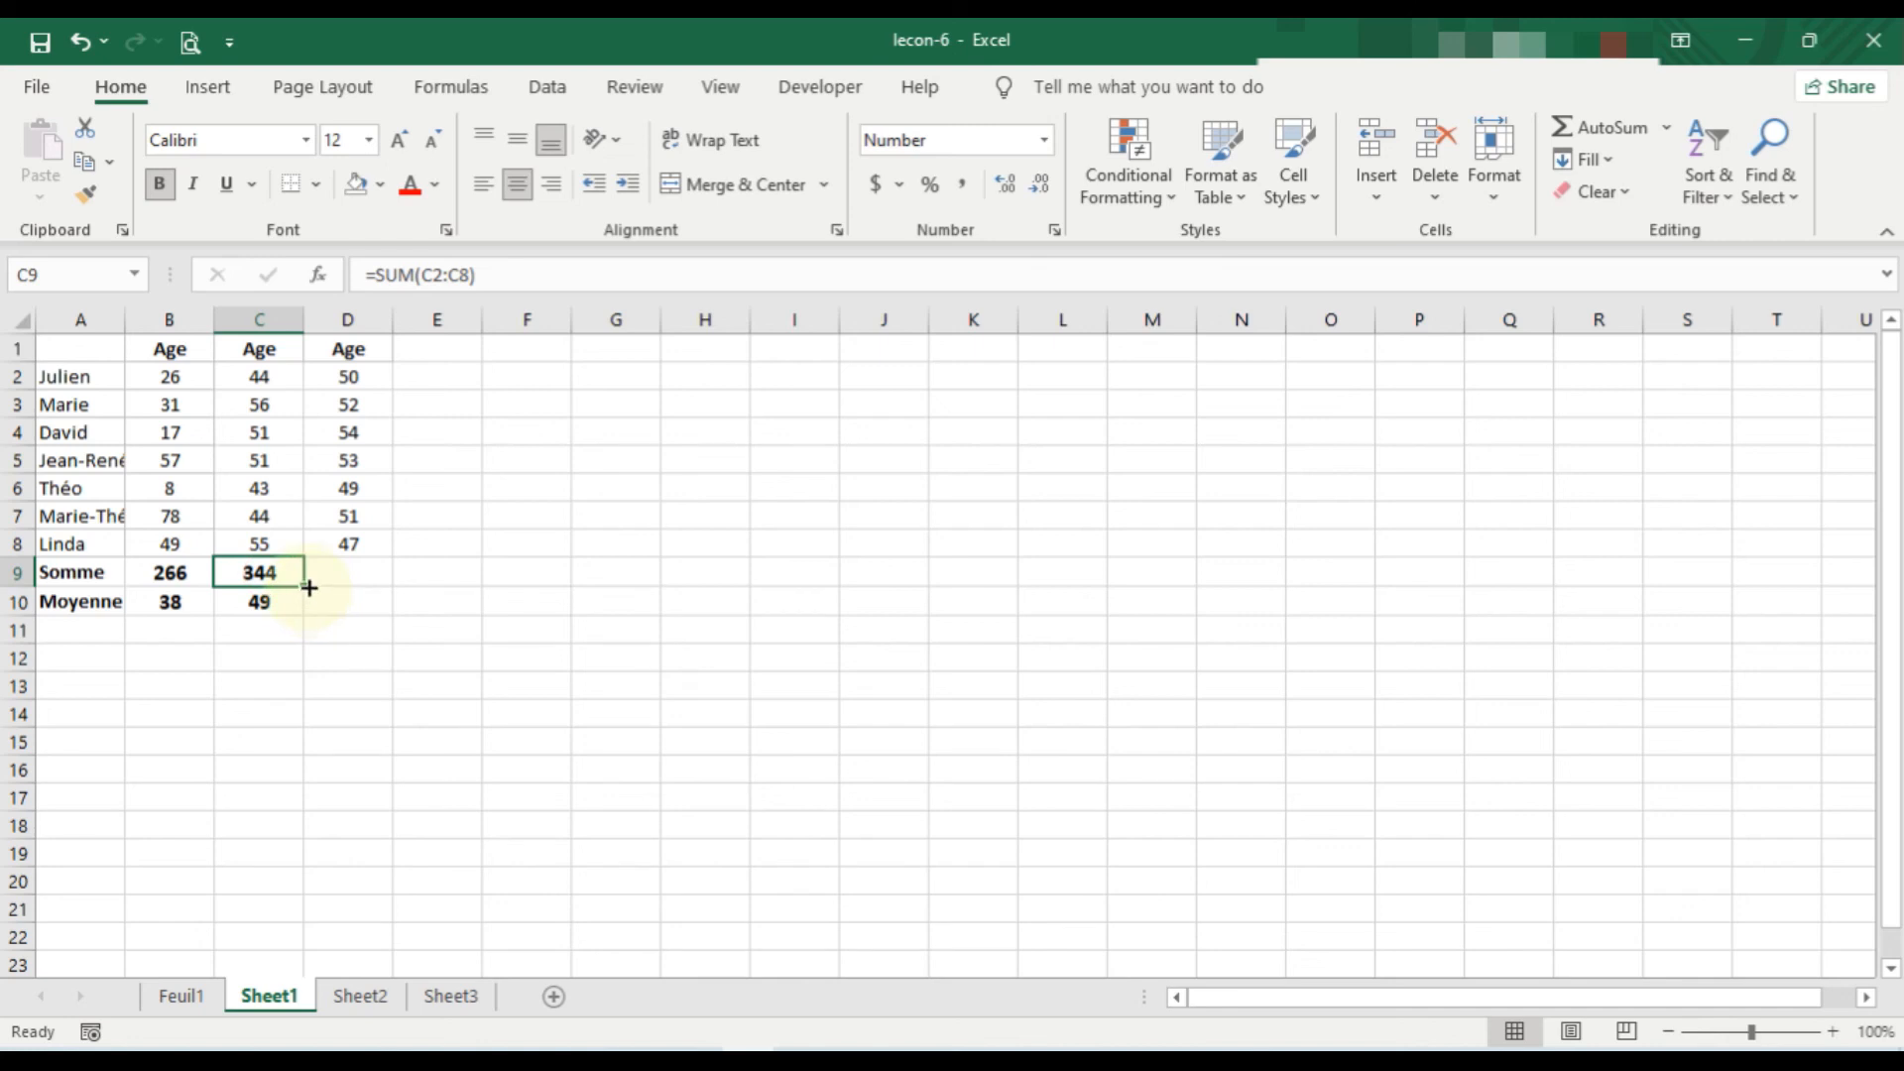
{"action": "left_click_drag", "start_coordinate": [309, 588], "coordinate": [310, 588]}
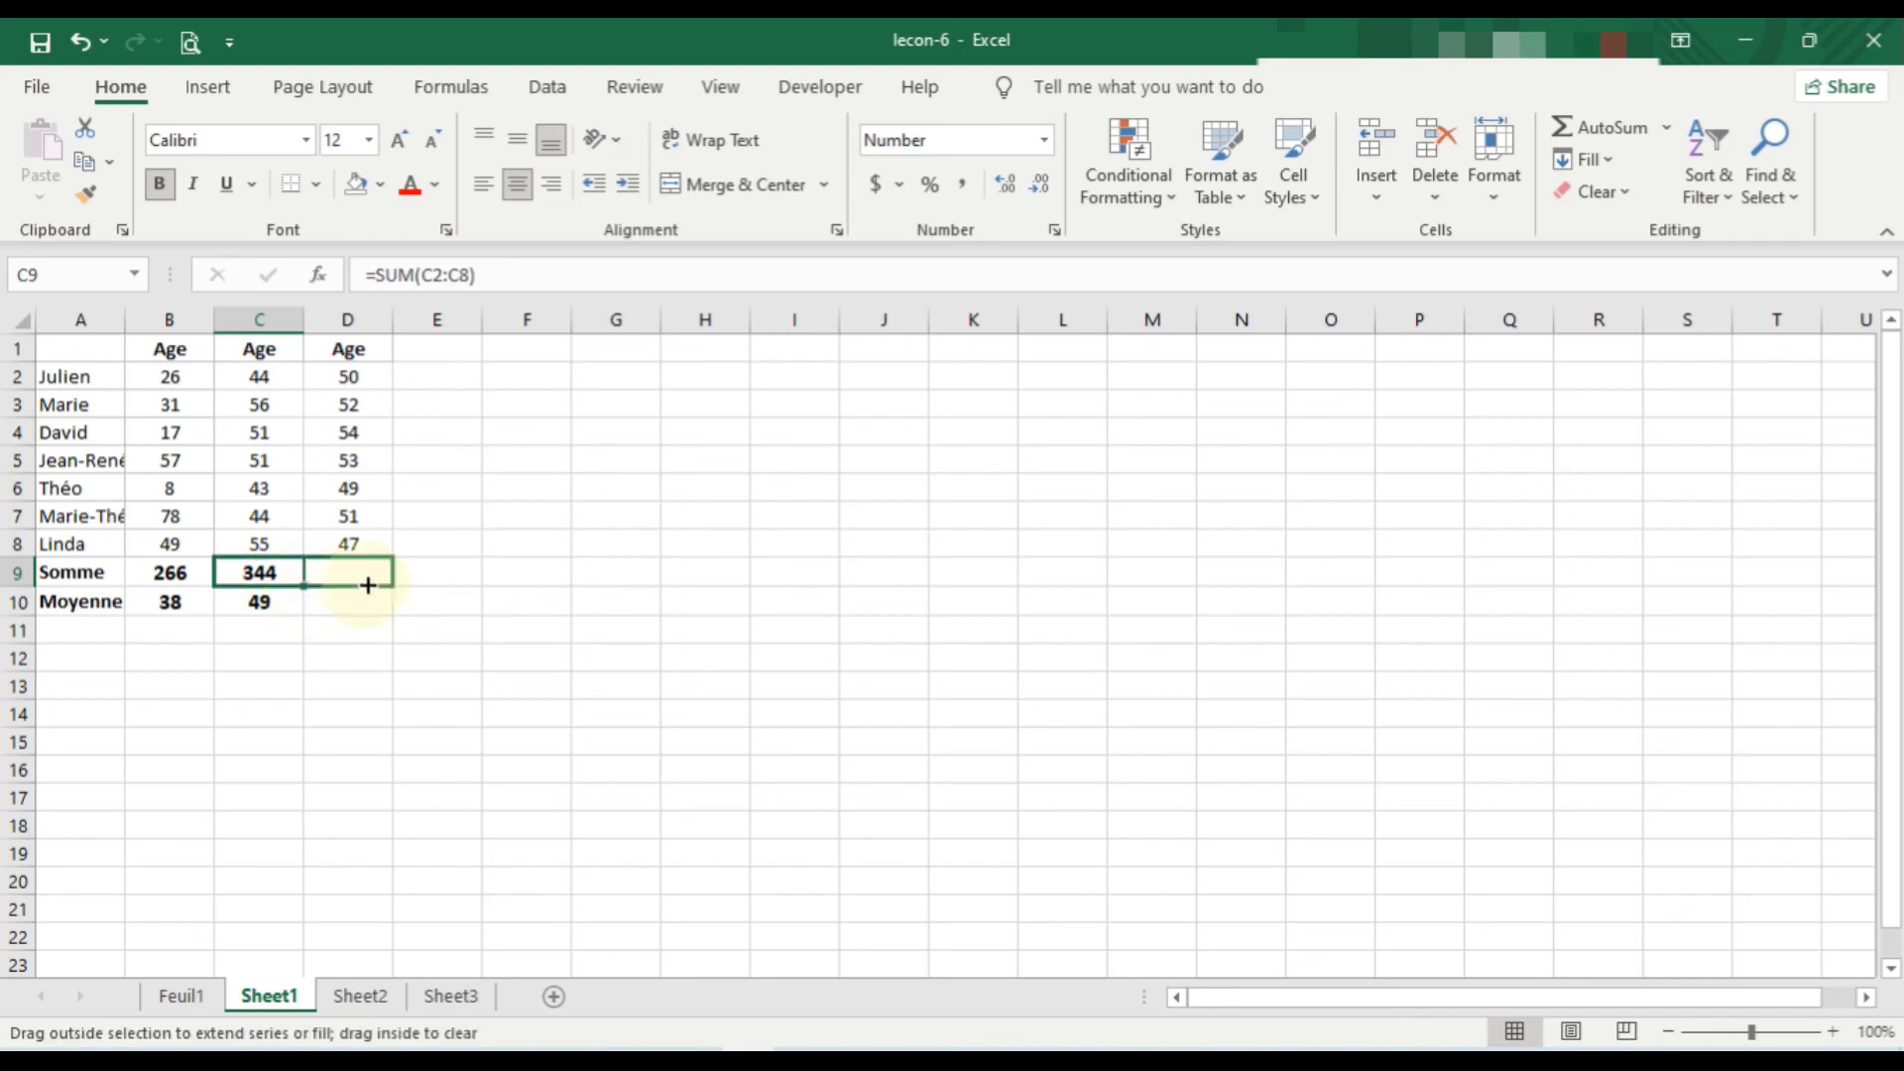
{"action": "left_click_drag", "start_coordinate": [368, 585], "coordinate": [369, 587]}
{"action": "left_click", "coordinate": [264, 609]}
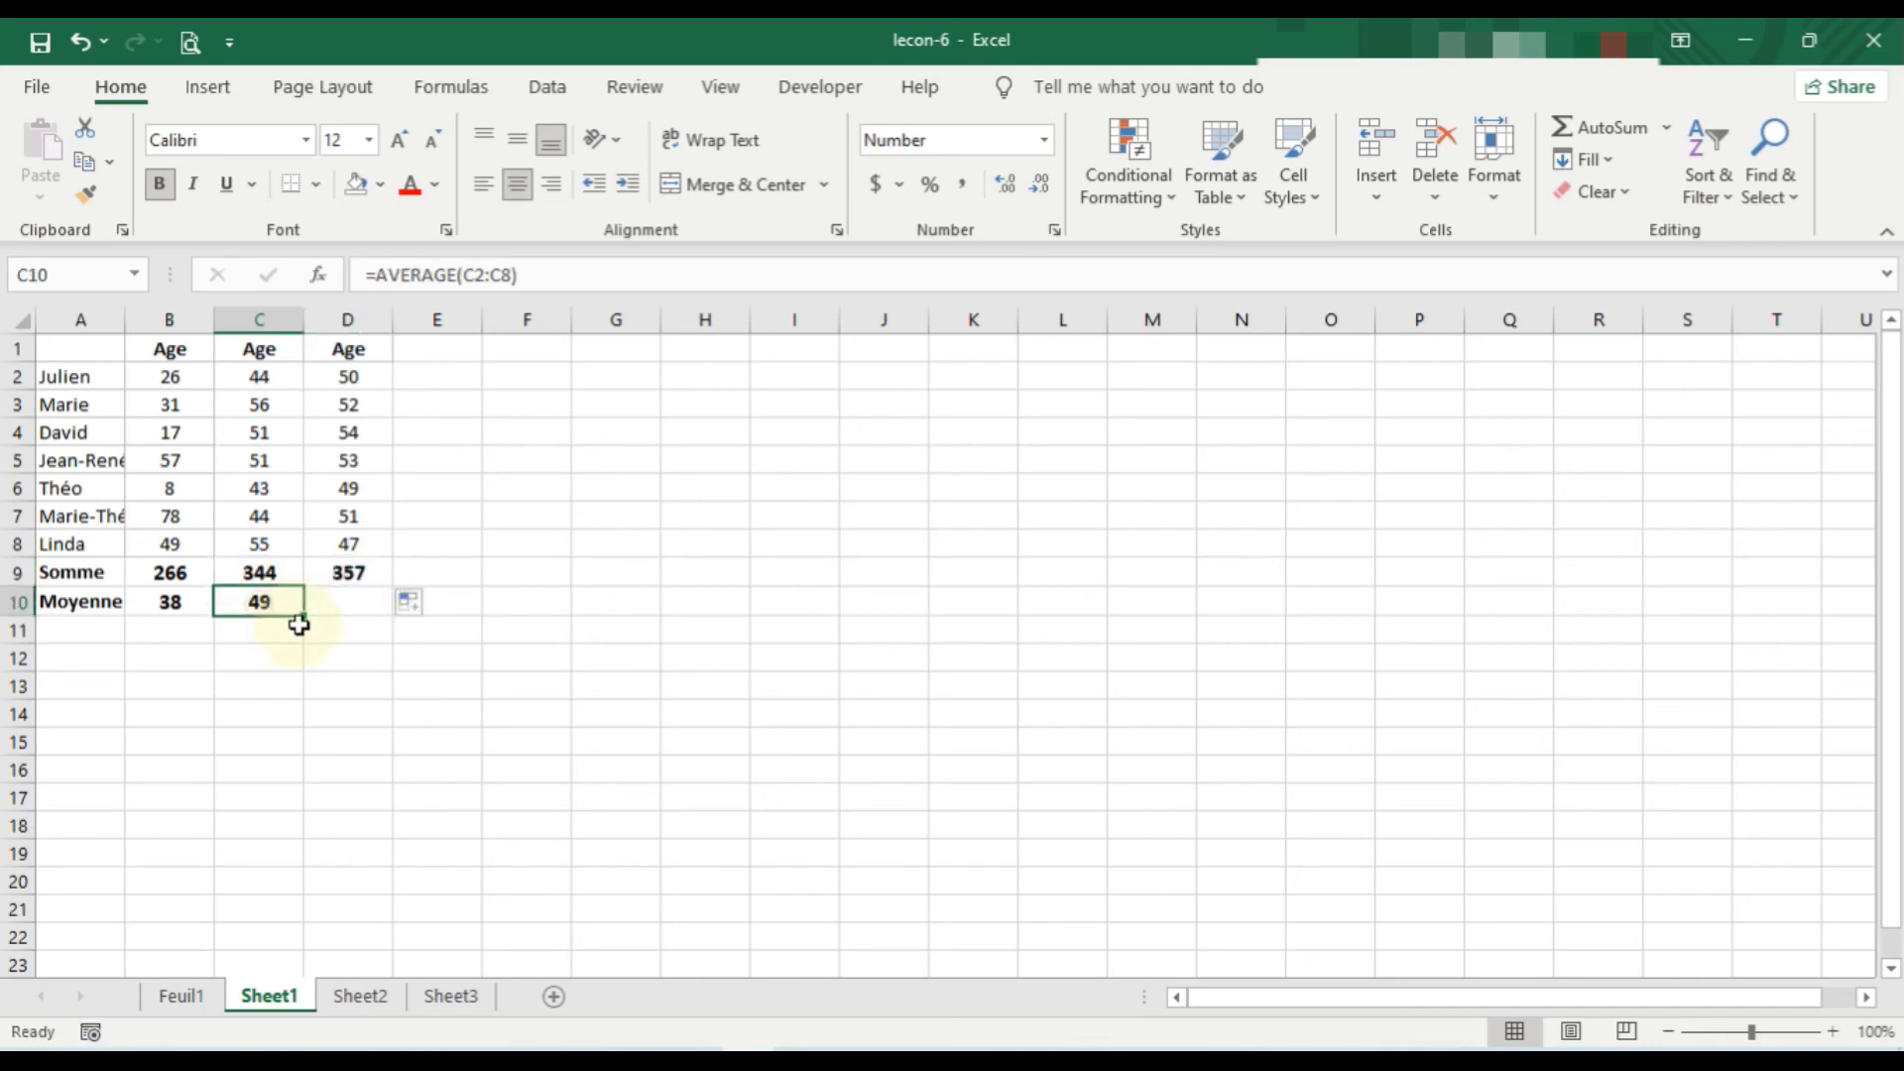
{"action": "left_click_drag", "start_coordinate": [307, 618], "coordinate": [367, 610]}
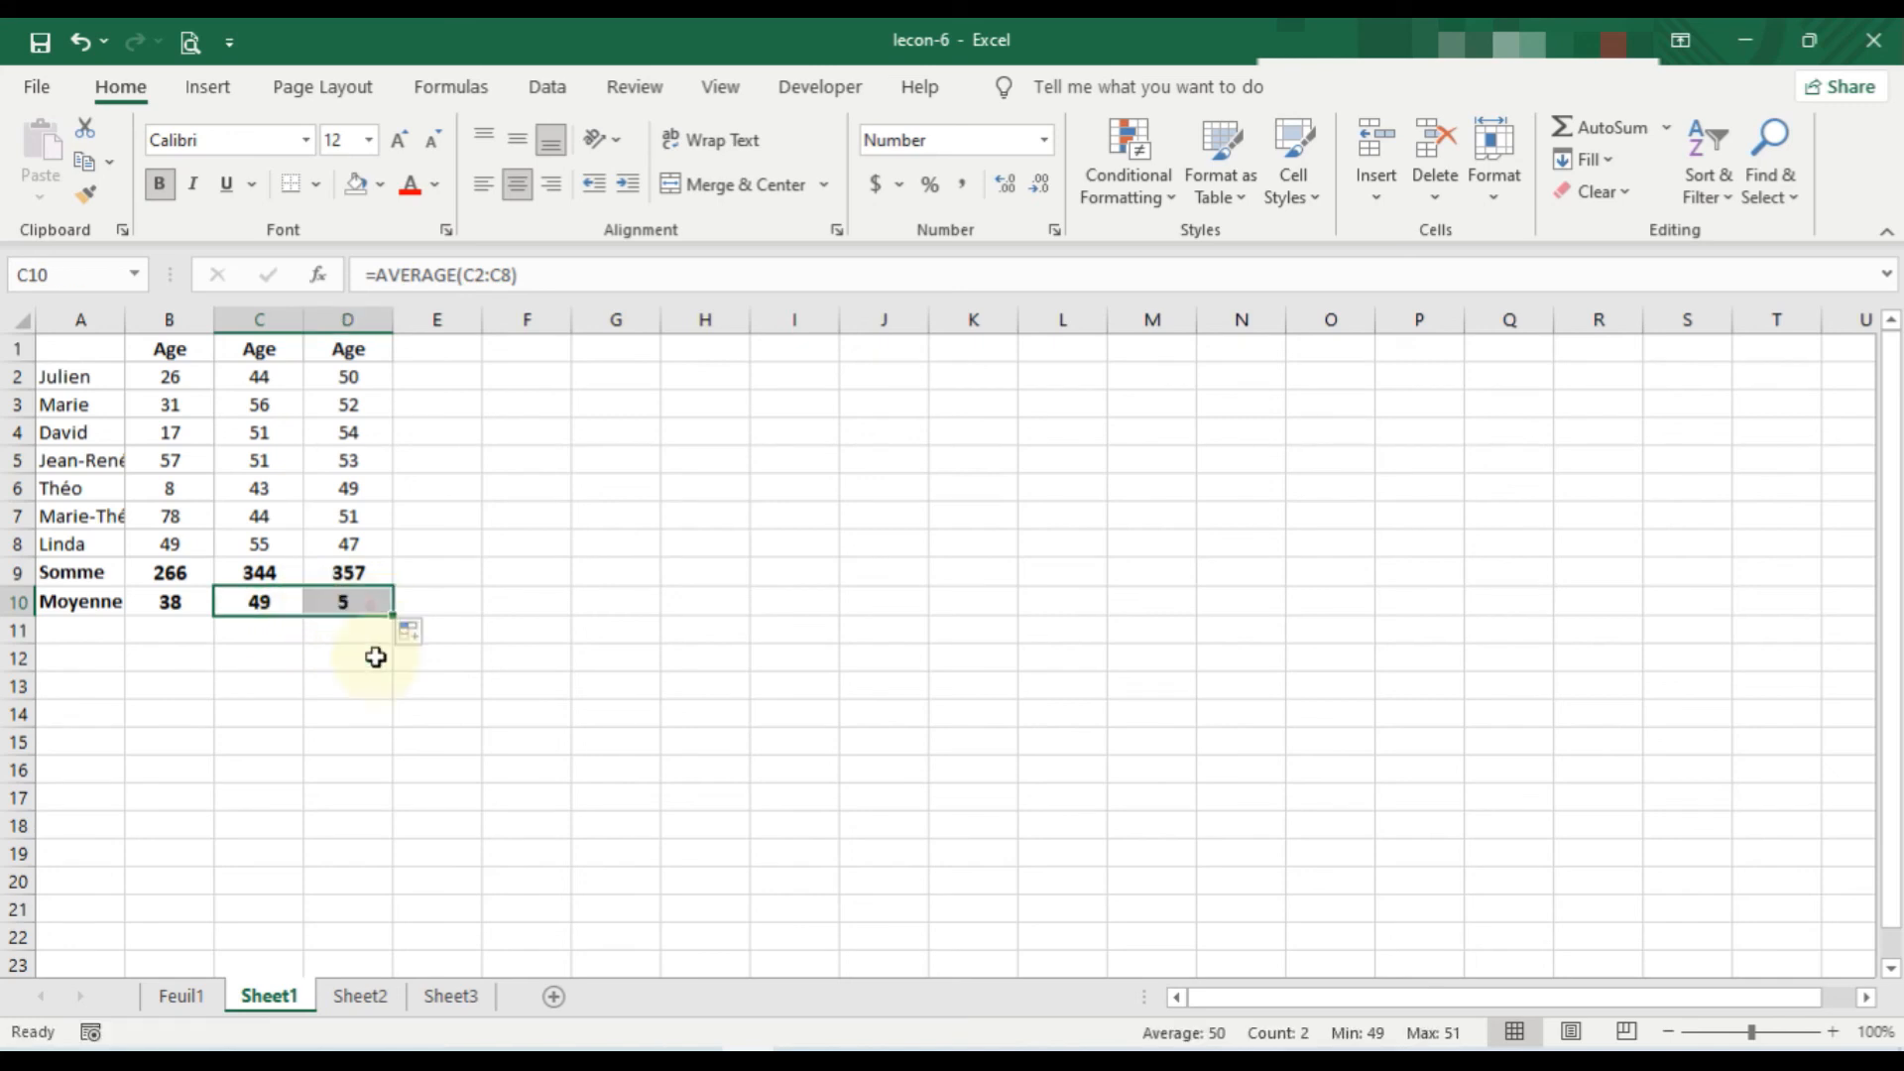